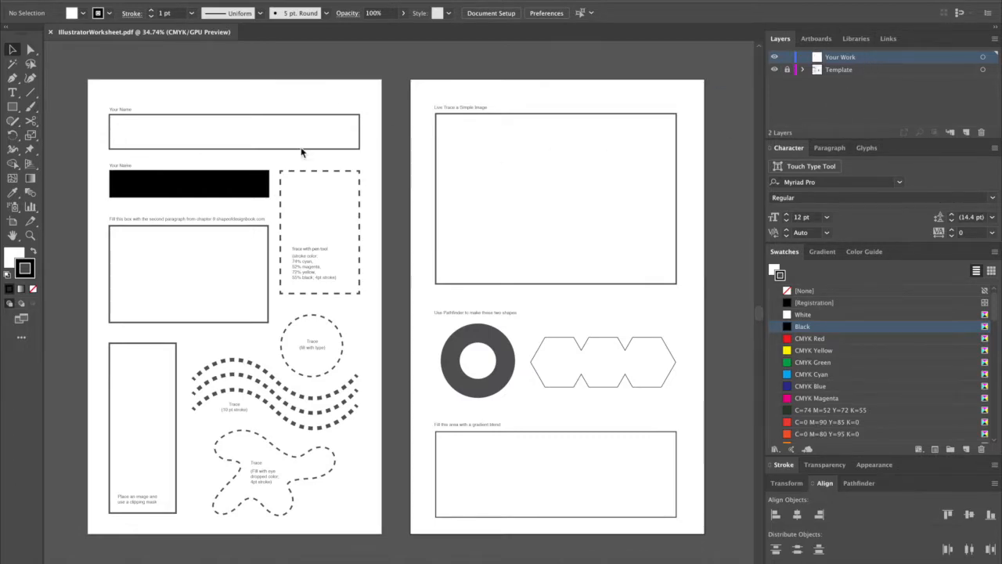
# Enter the full name as point text inside the first name box.
pyautogui.press('t')
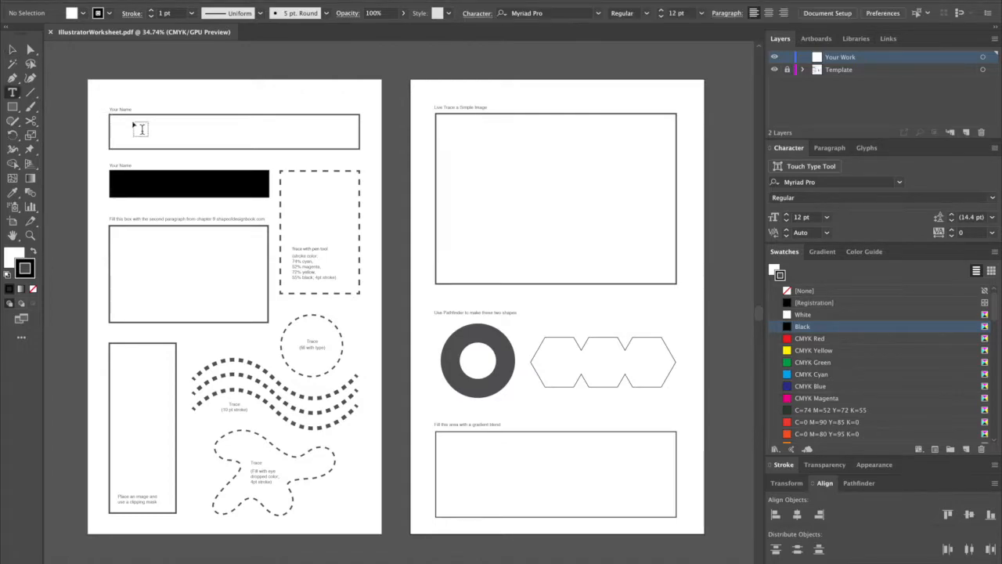
pyautogui.click(117, 132)
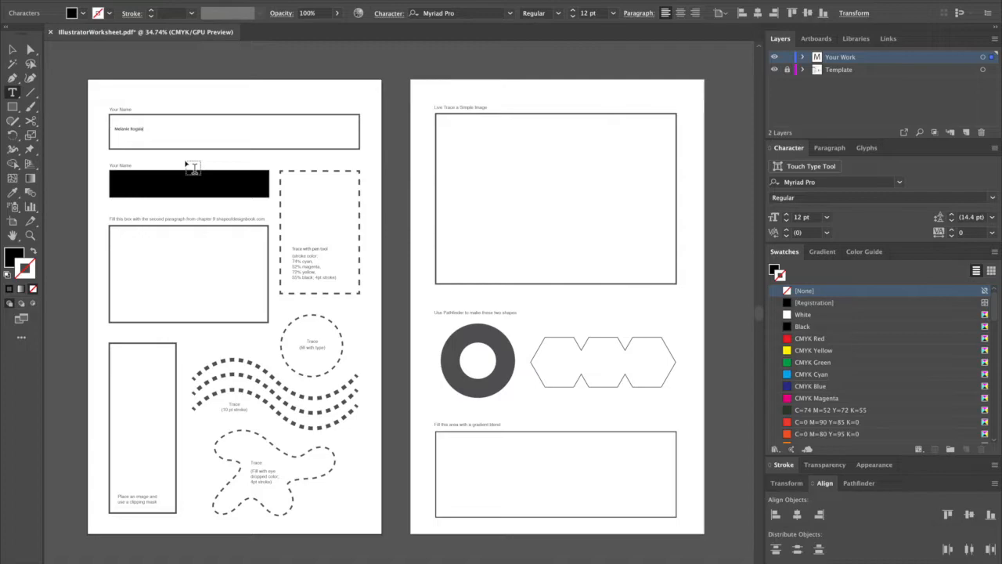
# Set the name text's font to Suisse Int'l Mono Trial Bold.
pyautogui.press('super+a')
pyautogui.click(10, 53)
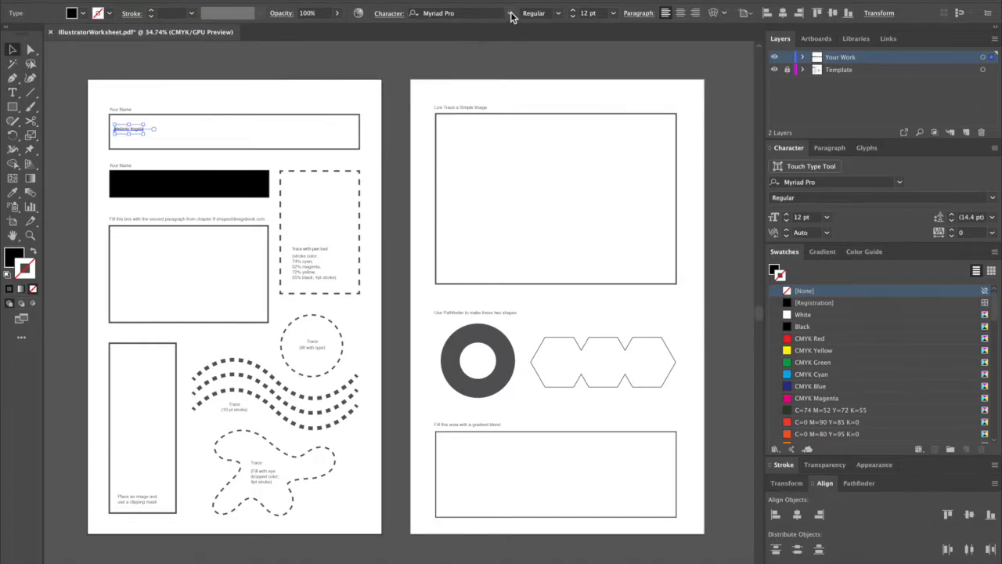
pyautogui.click(479, 13)
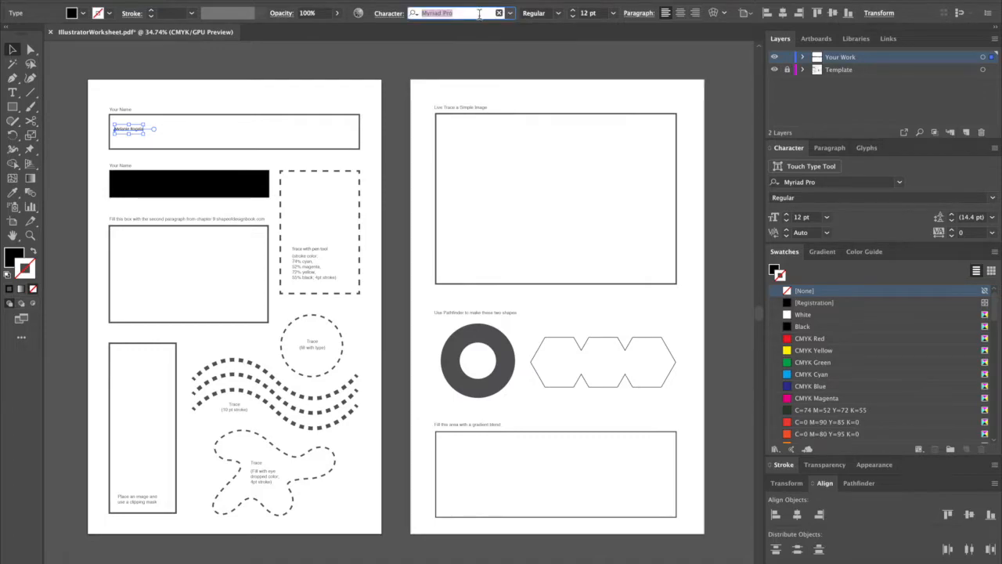
pyautogui.write('suiss')
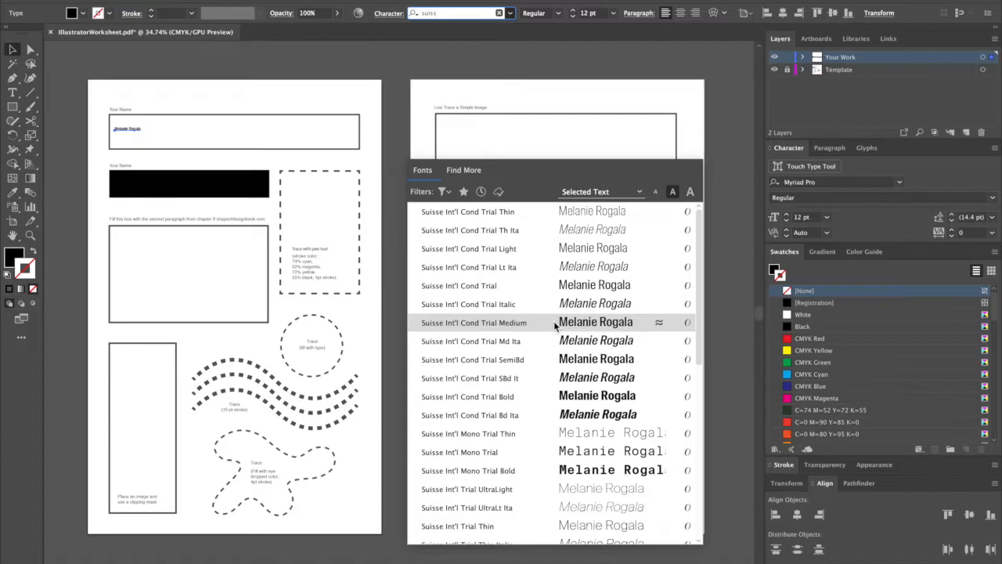
pyautogui.click(558, 472)
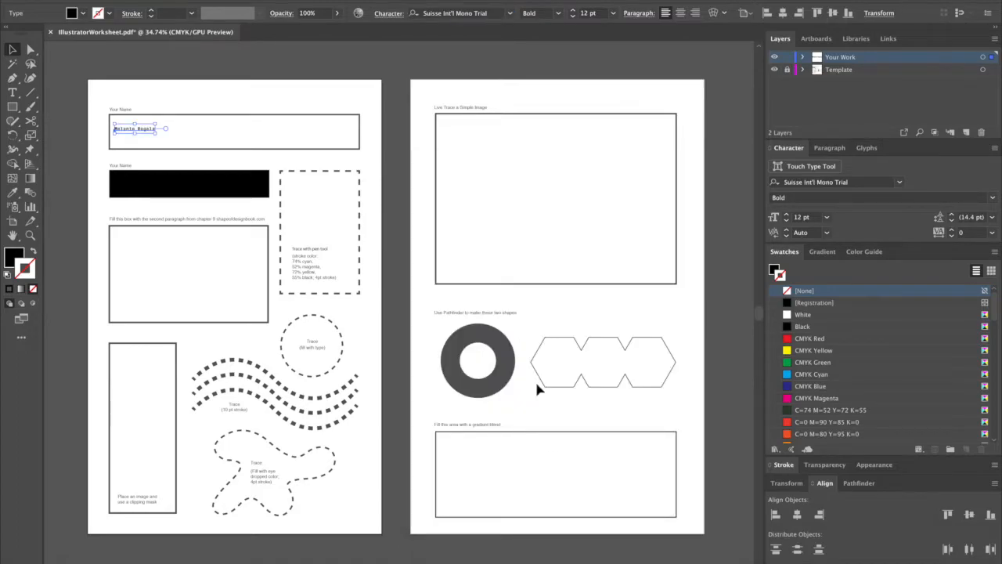
# Enlarge the name text to 70 pt so it fills the first name box.
pyautogui.click(574, 10)
pyautogui.keyDown('shift'); pyautogui.click(574, 11); pyautogui.keyUp('shift')
pyautogui.keyDown('shift'); pyautogui.click(573, 11); pyautogui.keyUp('shift')
pyautogui.keyDown('shift'); pyautogui.click(574, 11); pyautogui.keyUp('shift')
pyautogui.keyDown('shift'); pyautogui.click(574, 11); pyautogui.keyUp('shift')
pyautogui.keyDown('shift'); pyautogui.click(574, 11); pyautogui.keyUp('shift')
pyautogui.keyDown('shift'); pyautogui.click(574, 11); pyautogui.keyUp('shift')
pyautogui.hotkey('shift', 'Down')
pyautogui.hotkey('shift', 'Down')
pyautogui.hotkey('shift', 'Down')
pyautogui.hotkey('shift', 'Down')
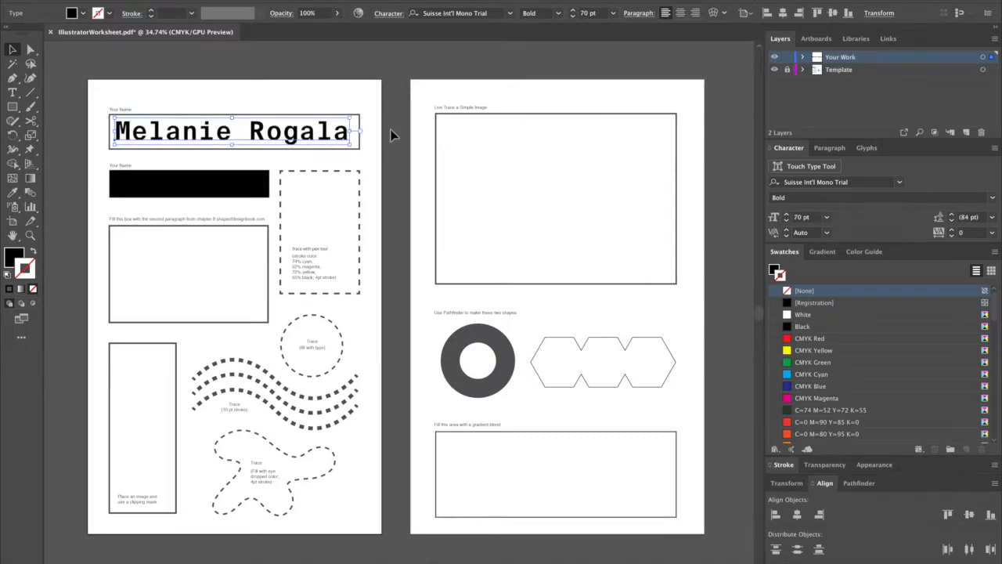
# Place a copy of the name in the black box, scaled down to about 45 pt and filled with White.
pyautogui.moveTo(259, 138); pyautogui.dragTo(258, 191)
pyautogui.moveTo(351, 200); pyautogui.dragTo(261, 185)
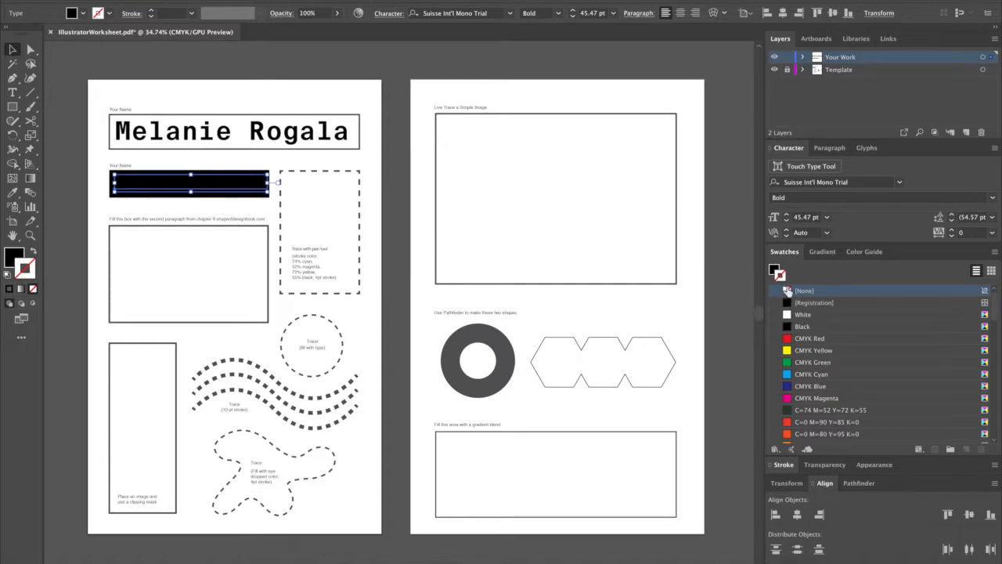
pyautogui.click(797, 314)
pyautogui.click(389, 271)
# Delete all swatches from CMYK Red through the Brights group, keeping only None, Registration, White and Black.
pyautogui.scroll(2, 379, 269)
pyautogui.moveTo(378, 270); pyautogui.dragTo(507, 257)
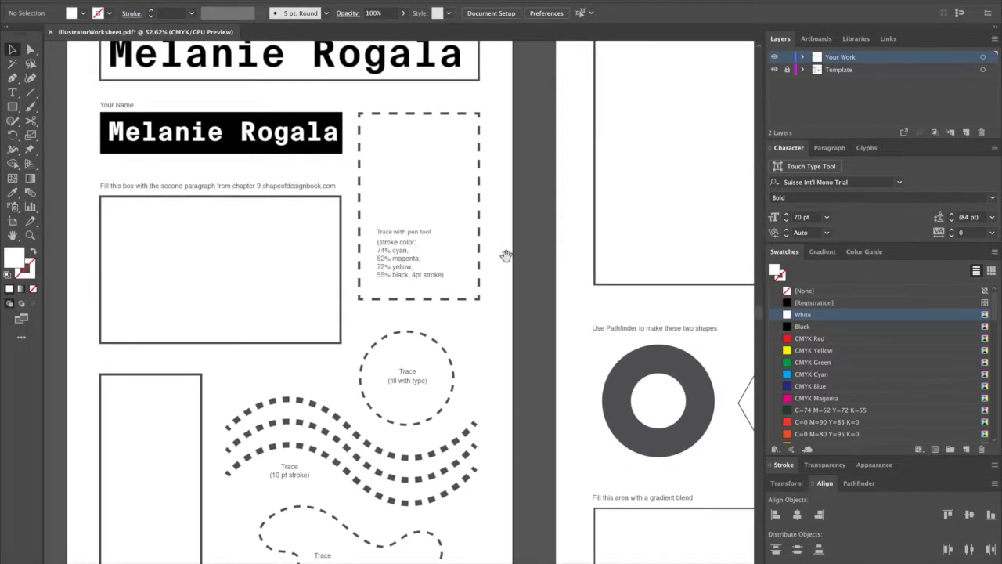
pyautogui.click(895, 337)
pyautogui.scroll(-5, 895, 337)
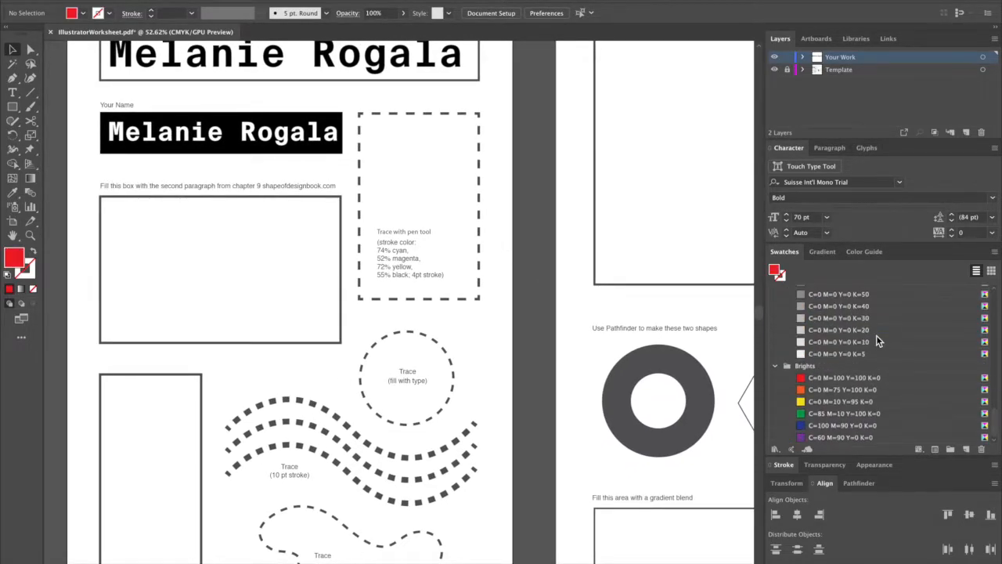
pyautogui.click(884, 386)
pyautogui.click(885, 366)
pyautogui.scroll(5, 886, 368)
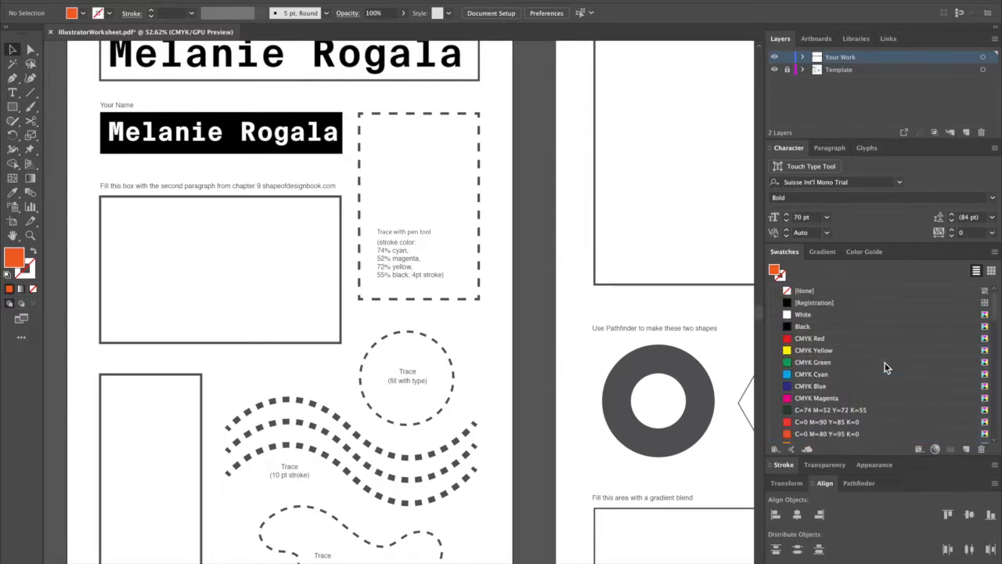
pyautogui.click(867, 328)
pyautogui.click(866, 338)
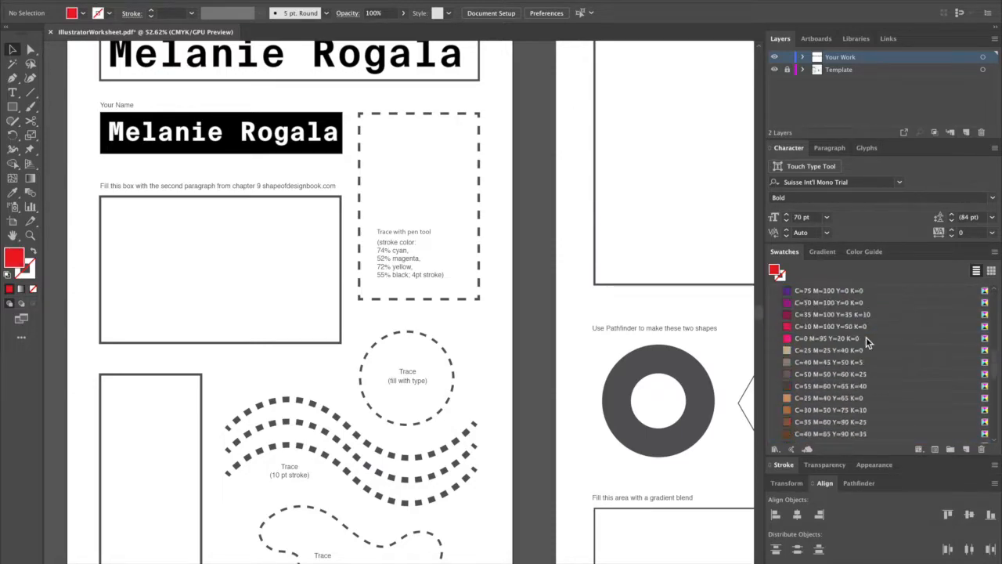
pyautogui.scroll(-5, 862, 353)
pyautogui.keyDown('shift'); pyautogui.click(861, 377); pyautogui.keyUp('shift')
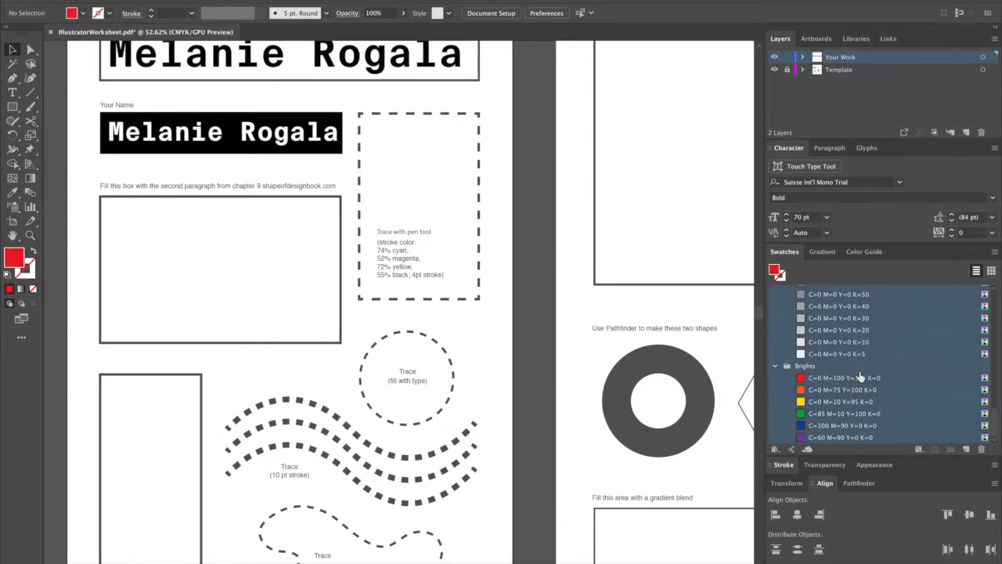
pyautogui.click(982, 450)
pyautogui.click(554, 310)
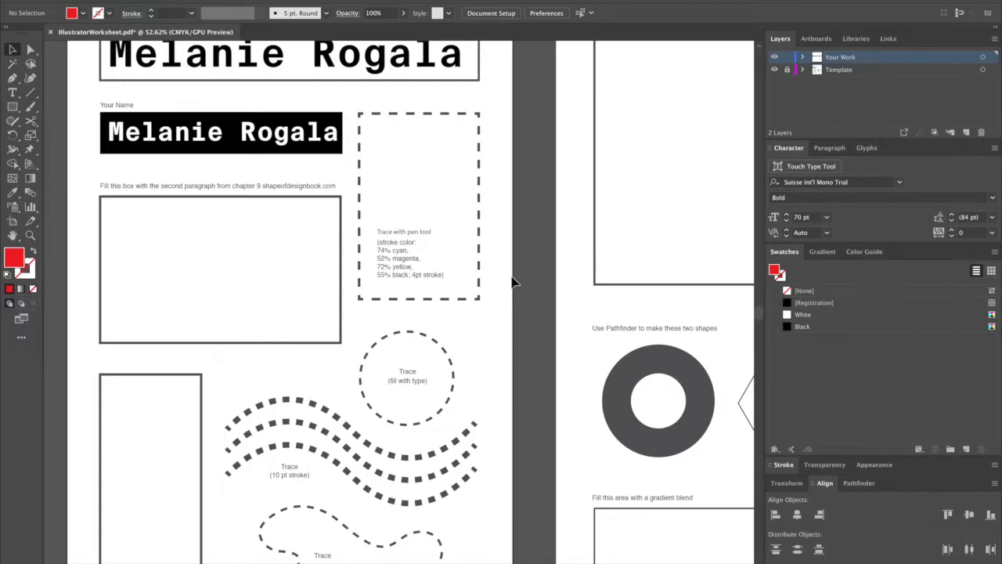
# Switch to the Chrome browser, search for "theshapeofdesign" in a new tab and open the shapeofdesignbook.com site.
pyautogui.moveTo(413, 561)
pyautogui.click(349, 560)
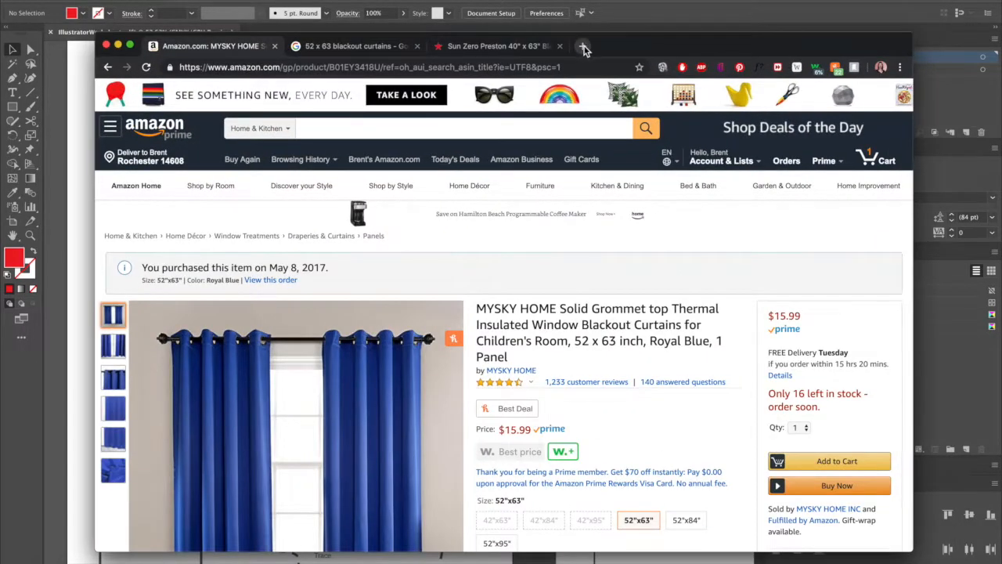
pyautogui.click(584, 48)
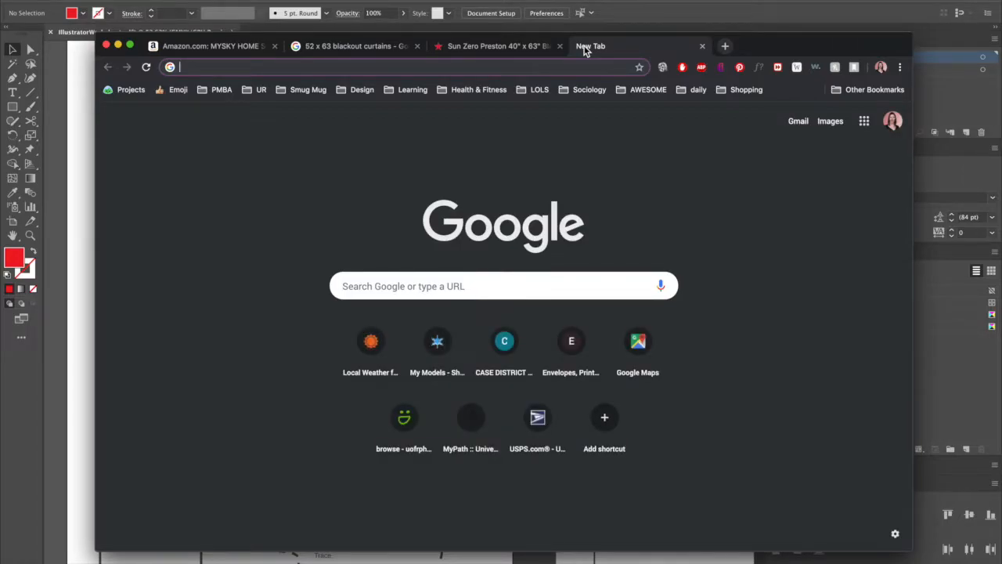
pyautogui.write('the')
pyautogui.write('sha')
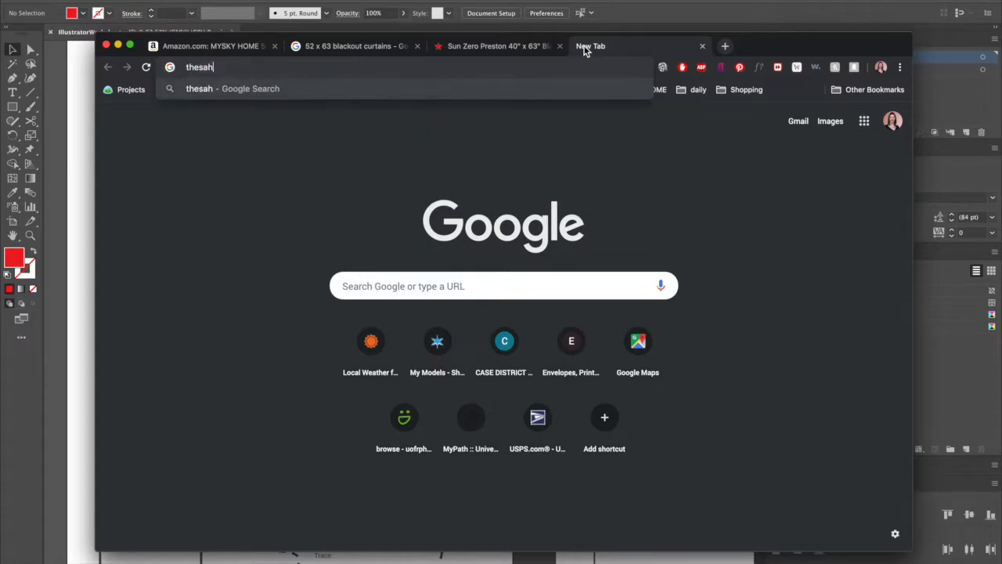
pyautogui.write('peofdesign')
pyautogui.press('Return')
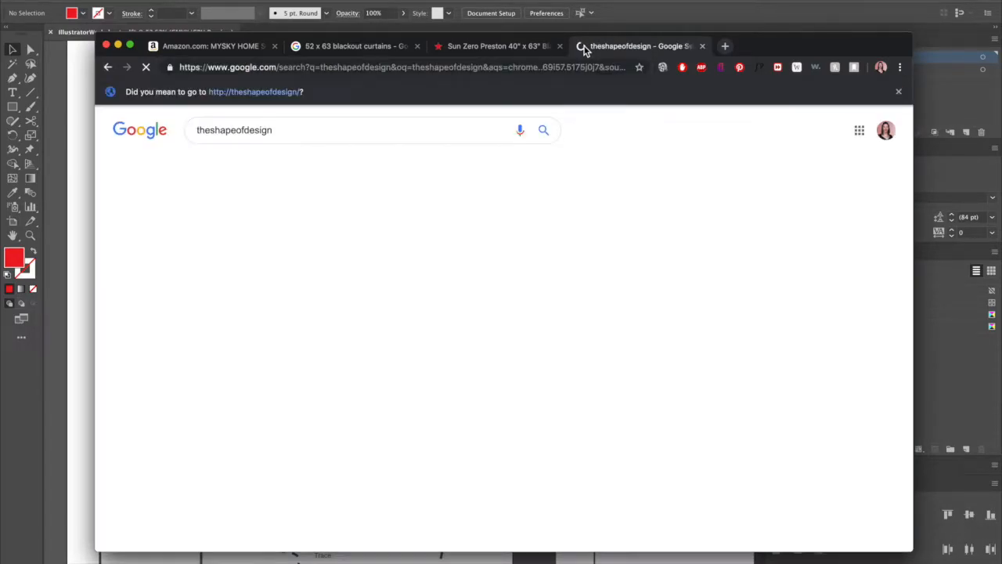
pyautogui.click(288, 221)
pyautogui.moveTo(772, 45); pyautogui.dragTo(800, 73)
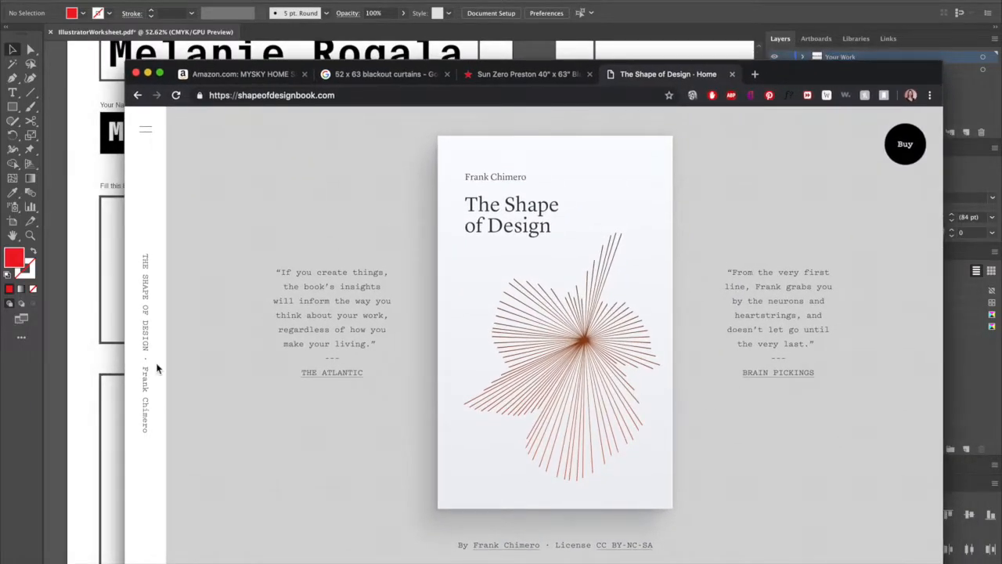
# Open Chapter Nine, Delight and Accommodation, and copy its second paragraph, starting with "There is a tendency to think".
pyautogui.click(146, 129)
pyautogui.scroll(-3, 255, 438)
pyautogui.scroll(-2, 253, 437)
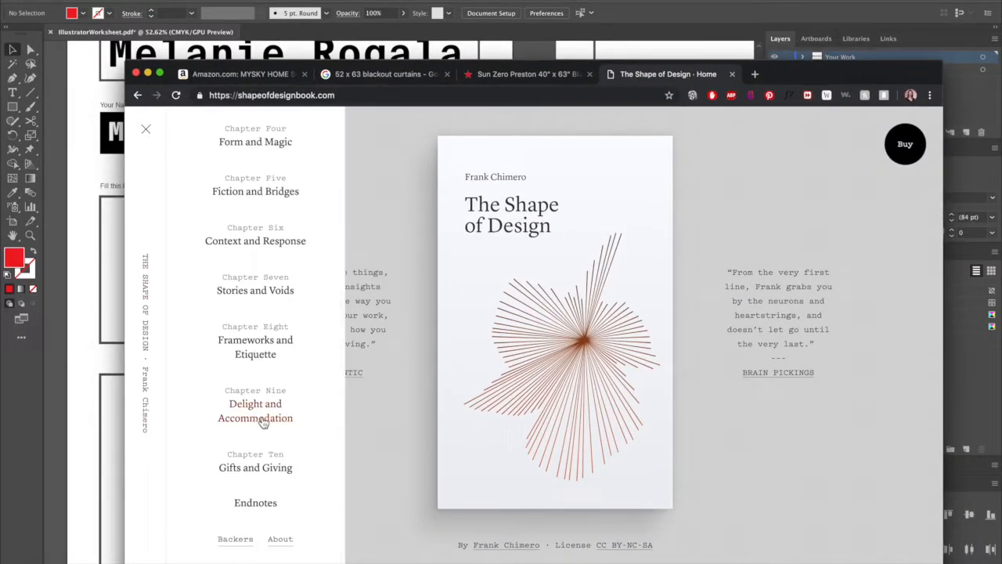
pyautogui.click(255, 427)
pyautogui.scroll(-3, 586, 328)
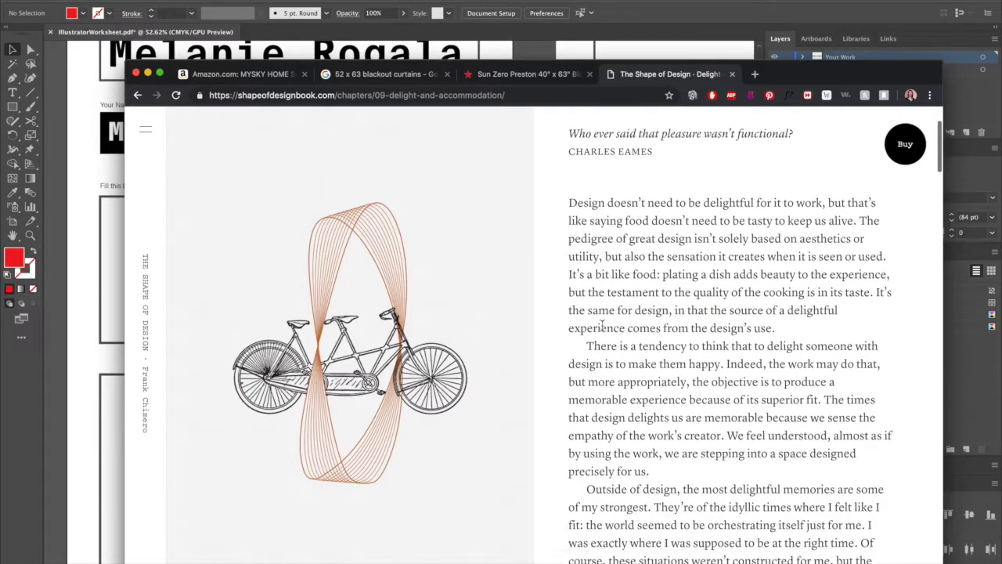
pyautogui.moveTo(587, 327); pyautogui.dragTo(646, 452)
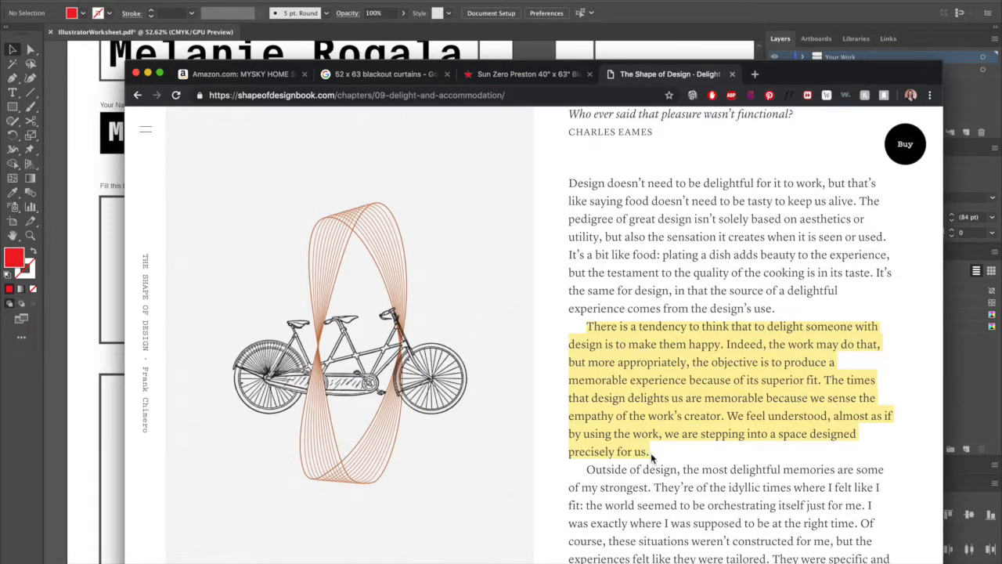
# Switch back to Illustrator and paste the copied paragraph into an area text frame fitted to the paragraph box.
pyautogui.click(101, 312)
pyautogui.press('t')
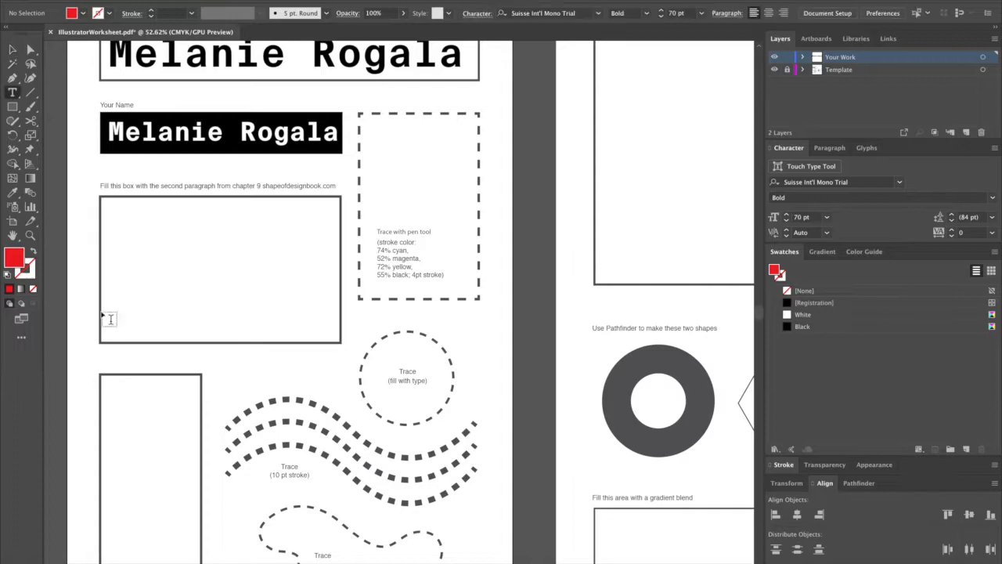
pyautogui.moveTo(112, 207); pyautogui.dragTo(346, 349)
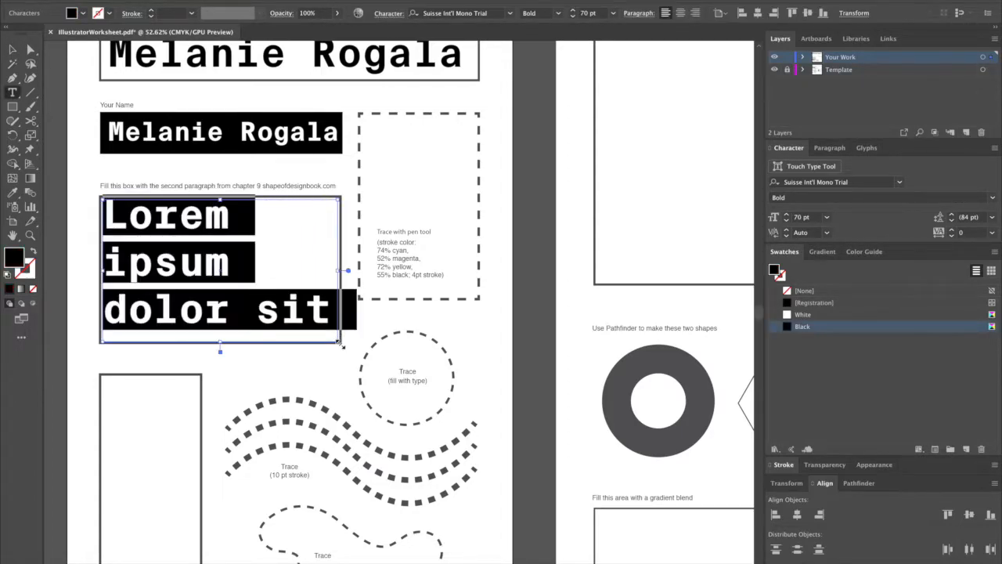
pyautogui.hotkey('ctrl', 'v')
# Reduce the whole pasted paragraph to 61 pt and set its font style to Thin.
pyautogui.hotkey('ctrl', 'a')
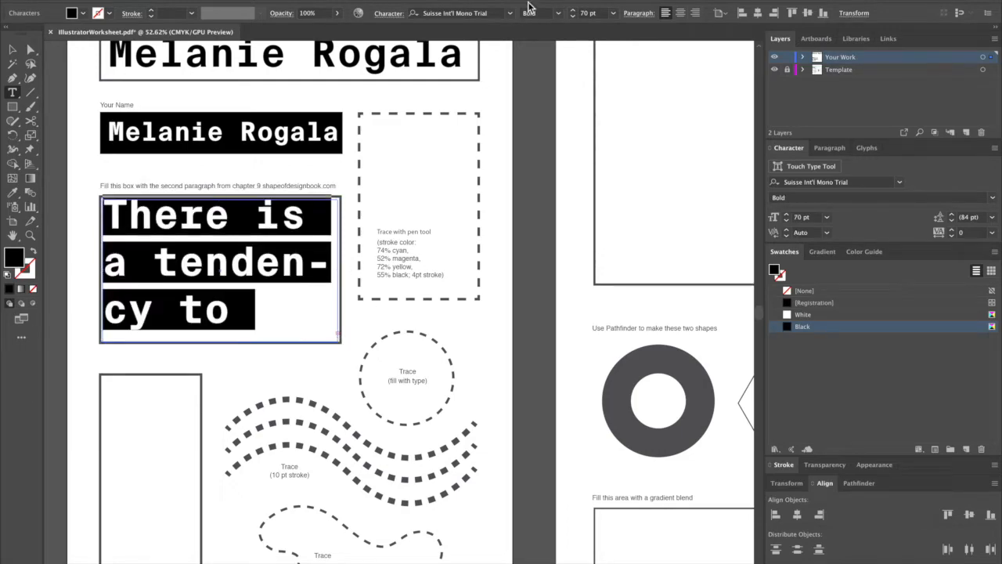
pyautogui.click(574, 16)
pyautogui.click(573, 17)
pyautogui.click(573, 16)
pyautogui.click(573, 16)
pyautogui.click(573, 16)
pyautogui.click(573, 17)
pyautogui.click(573, 17)
pyautogui.click(574, 16)
pyautogui.click(573, 17)
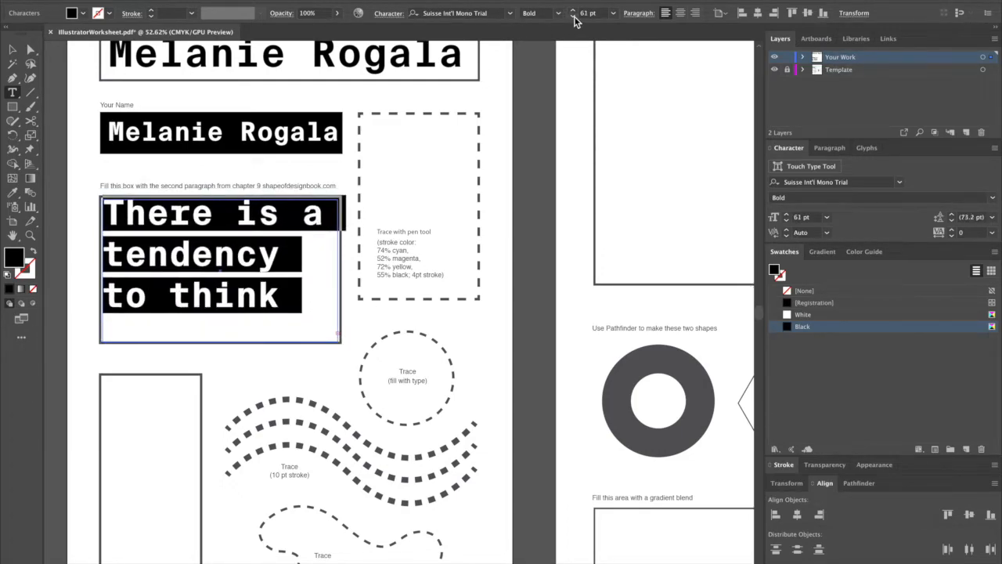
pyautogui.click(558, 13)
pyautogui.click(553, 35)
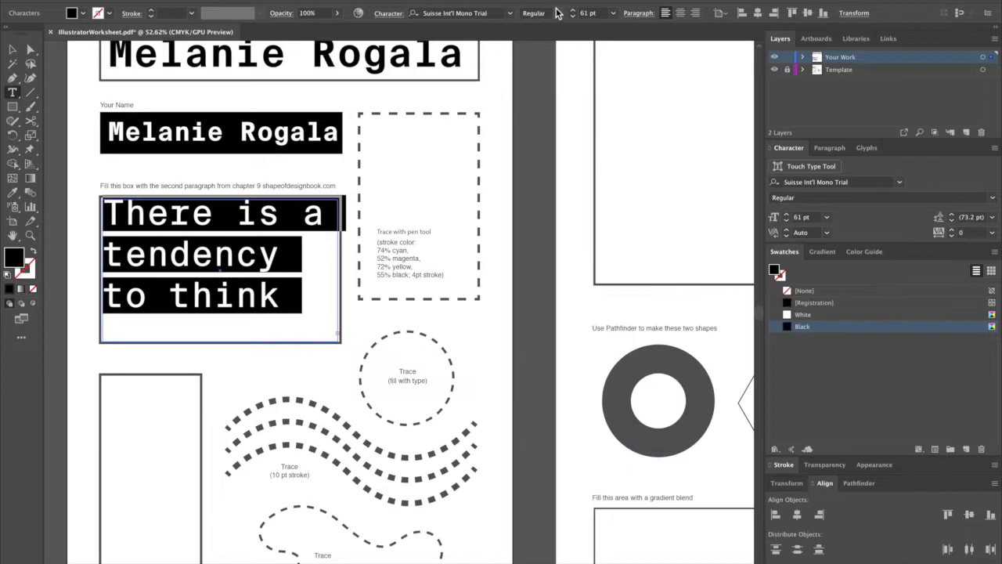
pyautogui.click(558, 13)
pyautogui.click(565, 24)
# Reduce the paragraph's font size to 13 pt so all of it fits inside the box.
pyautogui.click(574, 17)
pyautogui.click(574, 17)
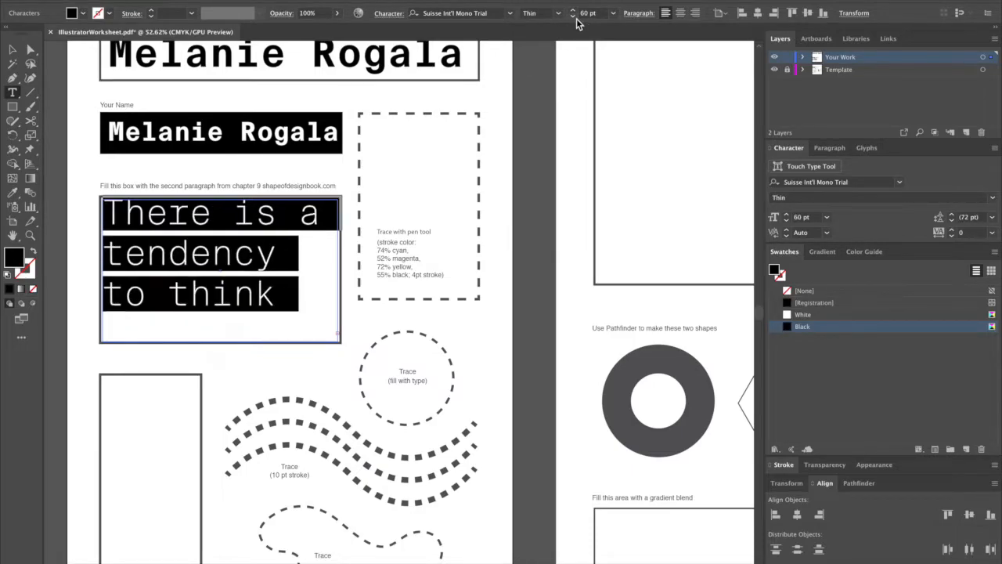
pyautogui.click(574, 16)
pyautogui.click(574, 16)
pyautogui.click(574, 16)
pyautogui.click(574, 16)
pyautogui.click(574, 16)
pyautogui.click(574, 17)
pyautogui.click(574, 16)
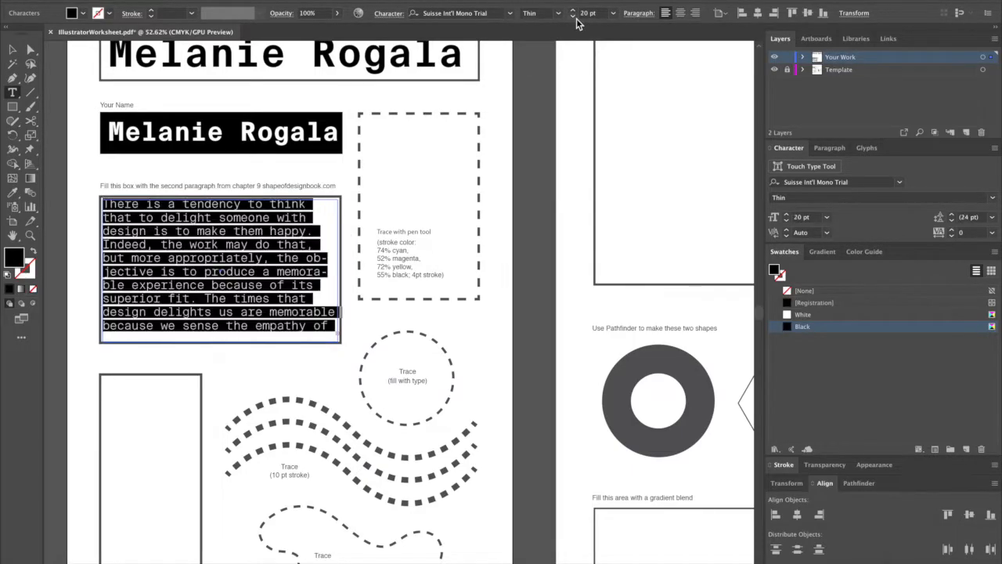
pyautogui.click(574, 17)
pyautogui.click(573, 9)
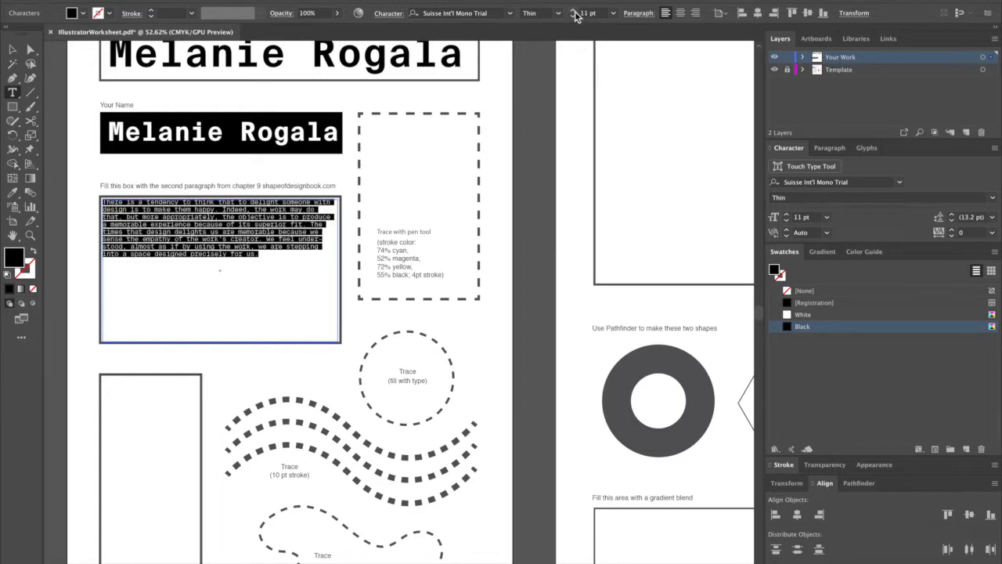
pyautogui.click(572, 10)
pyautogui.click(573, 9)
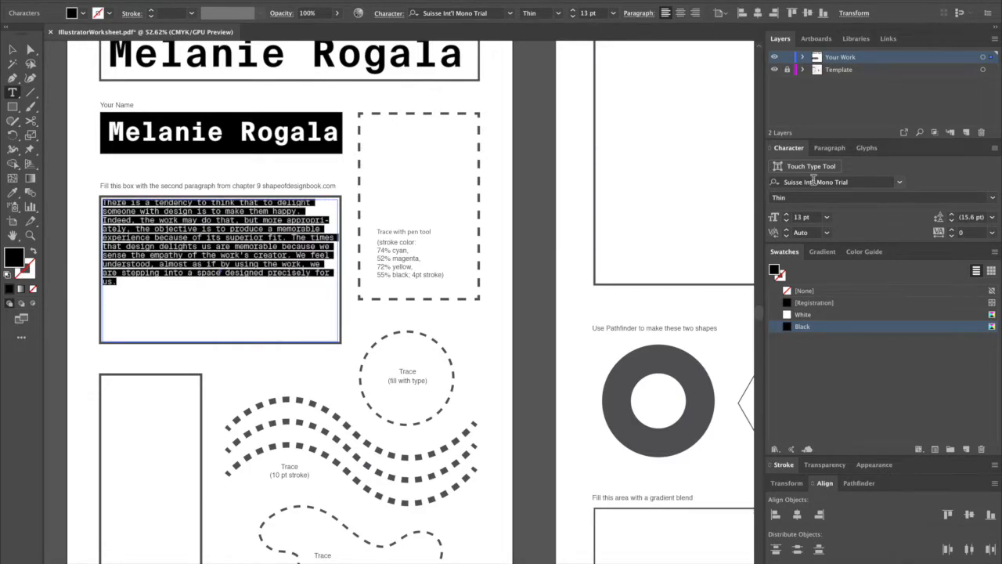
# Set the paragraph's leading to 25 pt and its font size to 14 pt to fill the box.
pyautogui.click(950, 214)
pyautogui.click(950, 214)
pyautogui.click(950, 214)
pyautogui.click(951, 214)
pyautogui.click(951, 214)
pyautogui.click(950, 214)
pyautogui.click(950, 214)
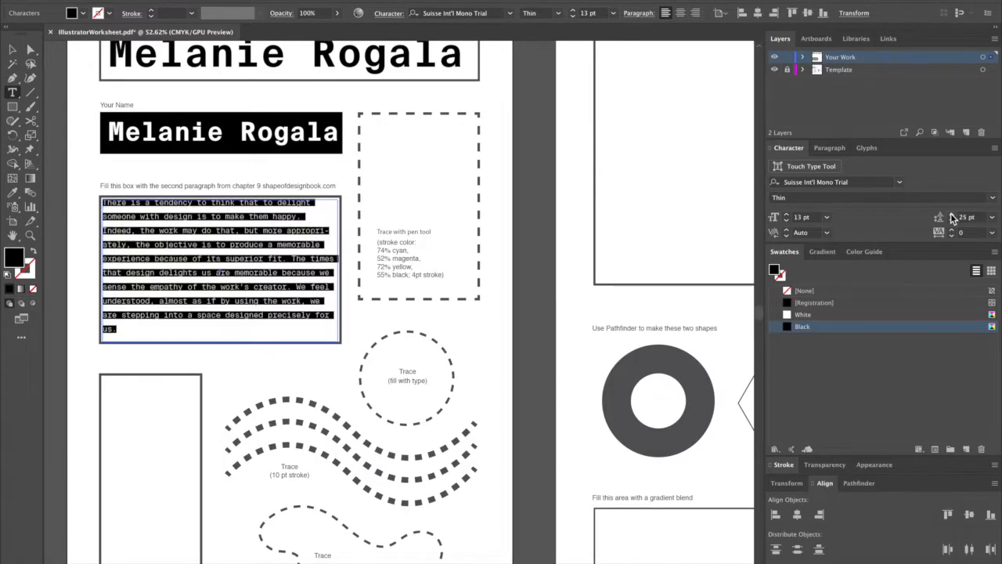
pyautogui.click(786, 215)
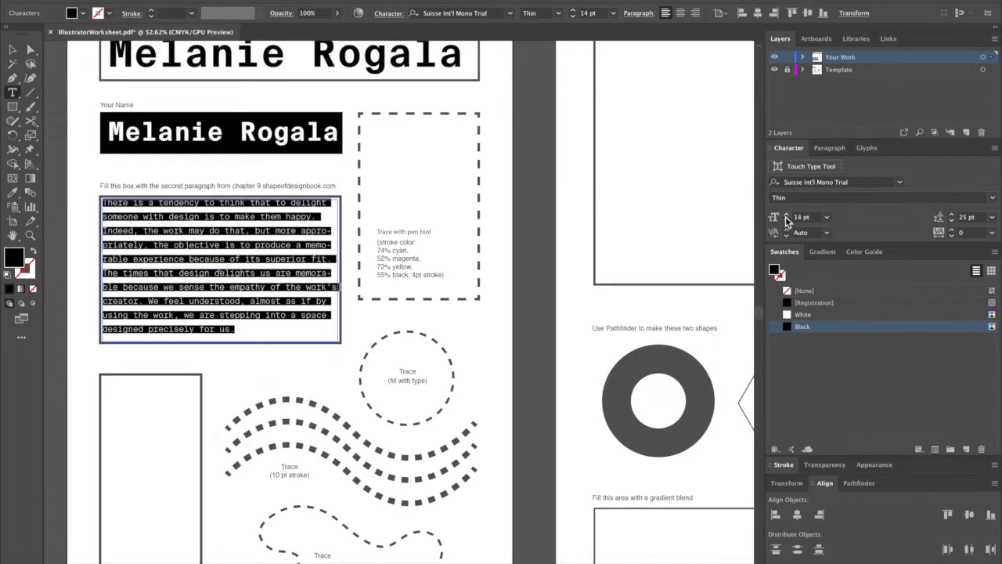
# Turn off hyphenation for the paragraph text.
pyautogui.click(942, 218)
pyautogui.click(829, 148)
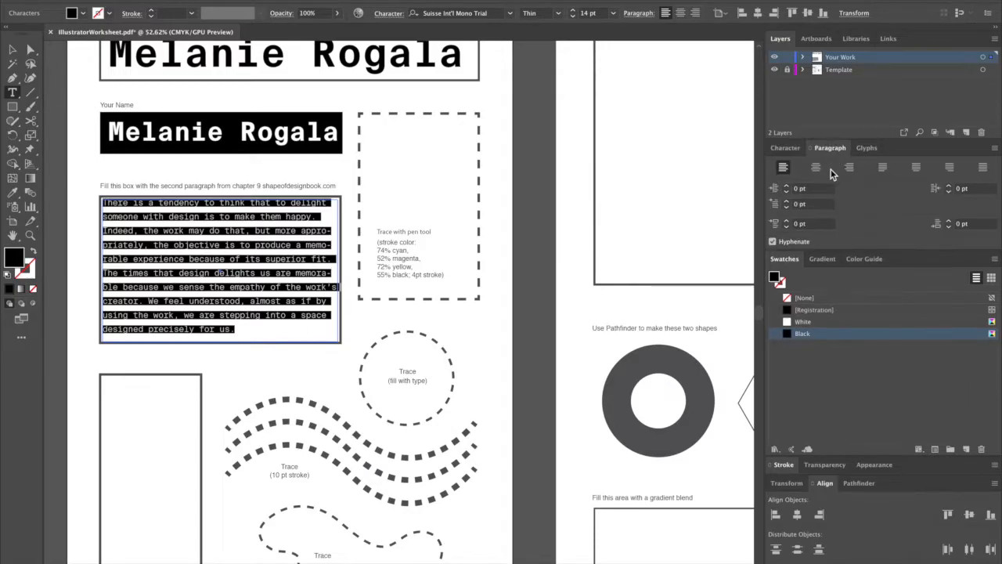
pyautogui.click(773, 241)
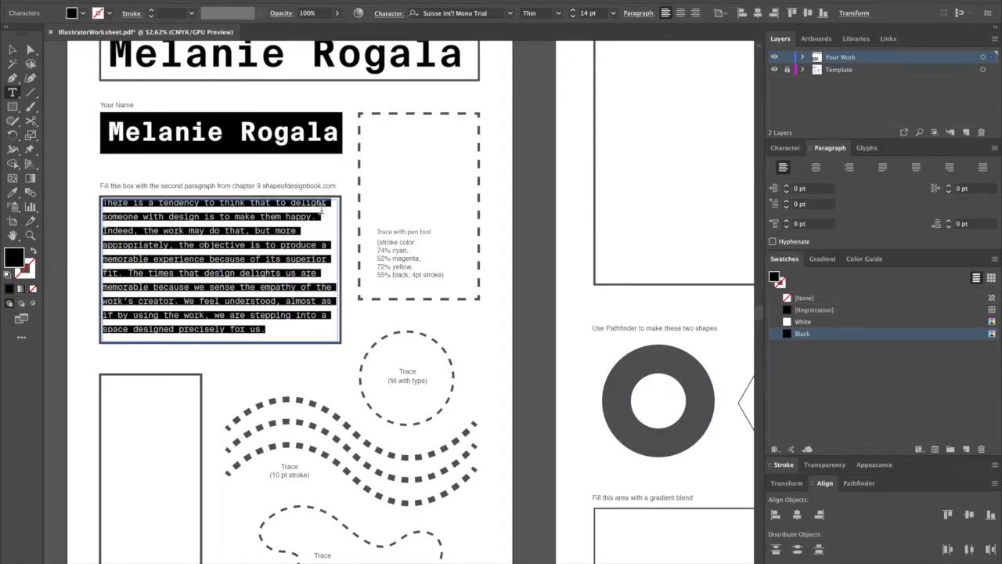
# Trace the dashed rectangle beside the name and paragraph boxes as a closed four-corner path with the Pen tool.
pyautogui.press('Escape')
pyautogui.click(62, 117)
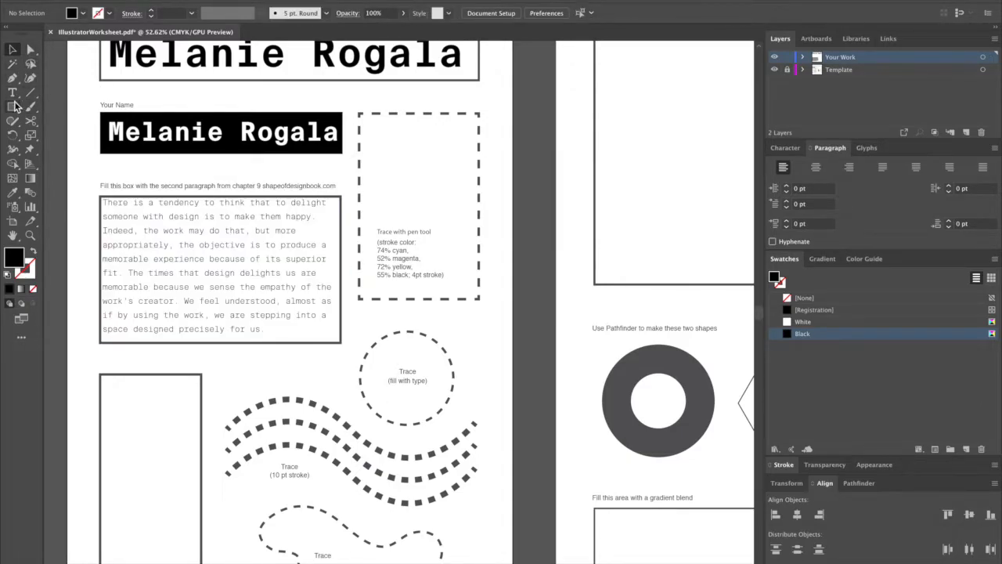
pyautogui.click(14, 108)
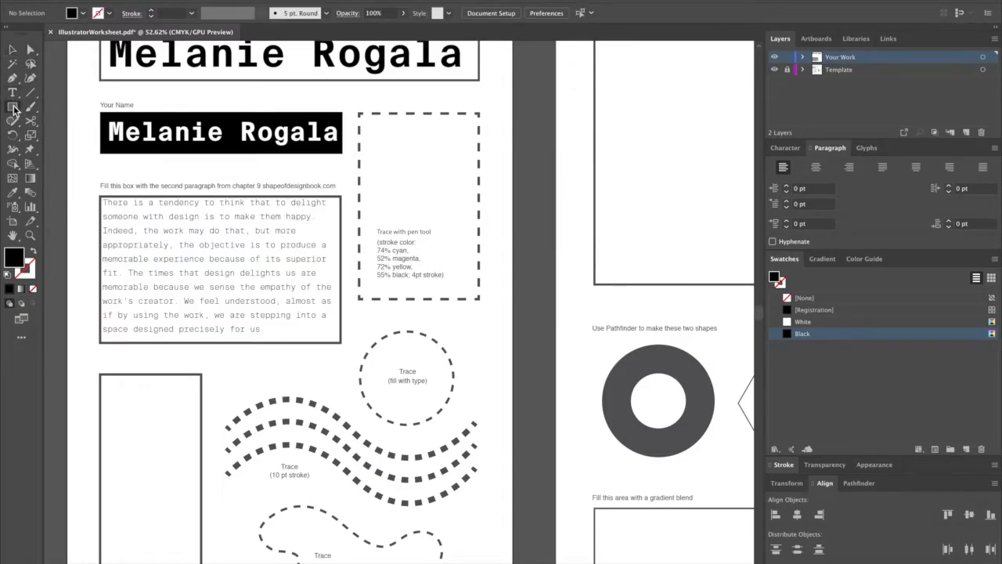
pyautogui.press('p')
pyautogui.click(359, 112)
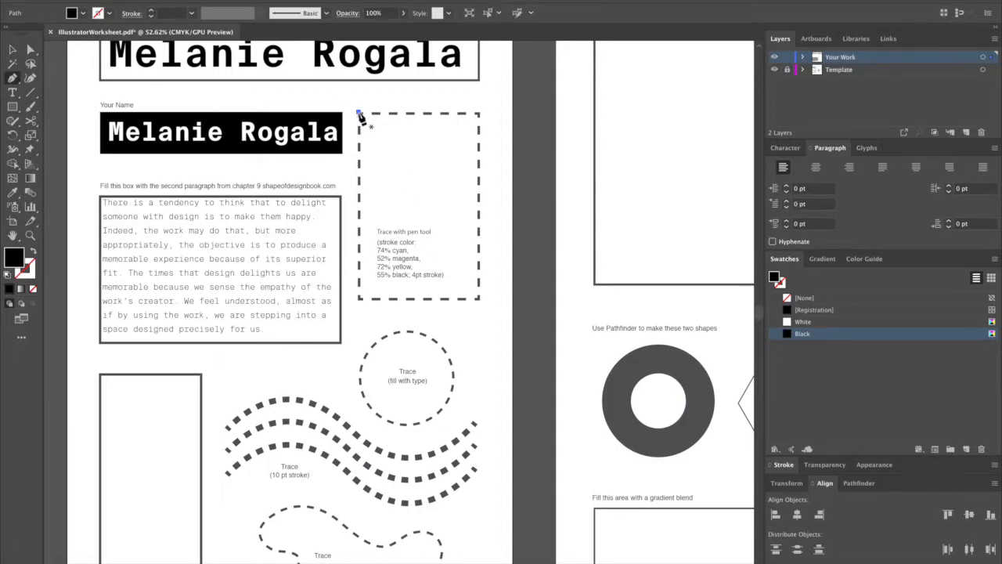
pyautogui.click(480, 113)
pyautogui.click(480, 299)
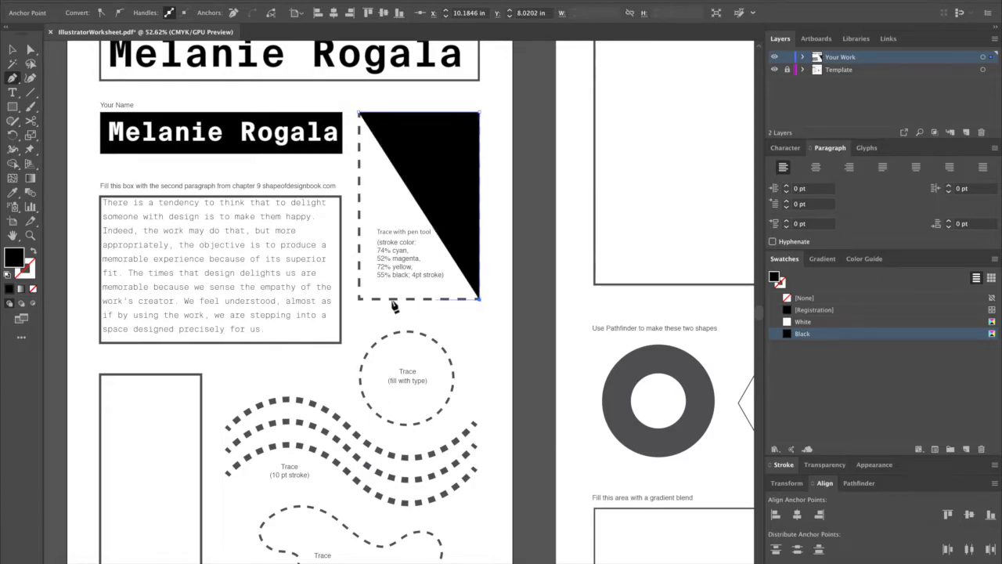
pyautogui.click(359, 300)
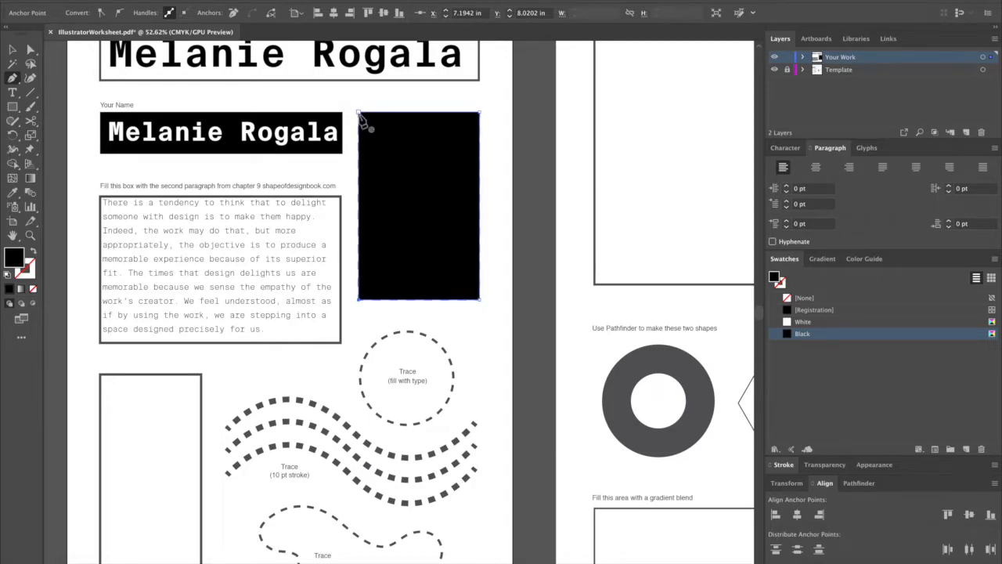
pyautogui.click(359, 113)
# Swap the traced rectangle's fill and stroke, and set its stroke weight to 4 pt.
pyautogui.hotkey('shift', 'x')
pyautogui.press('v')
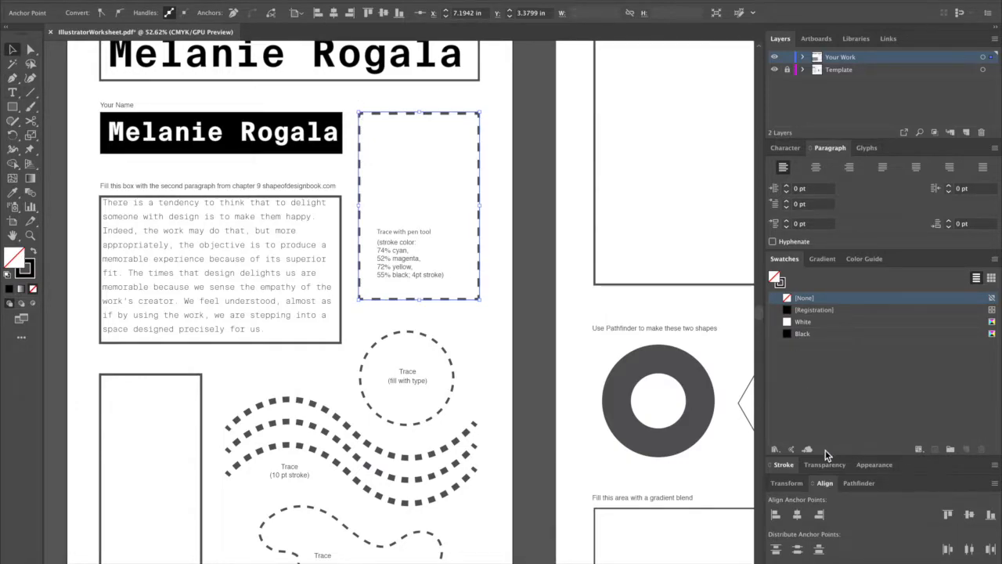
pyautogui.click(778, 466)
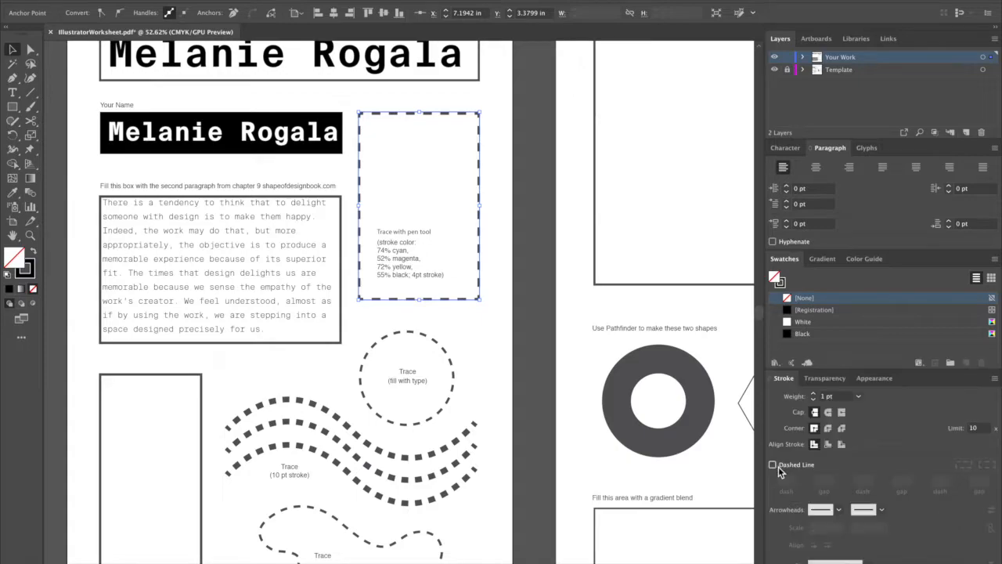
pyautogui.click(814, 394)
pyautogui.click(814, 394)
pyautogui.click(814, 393)
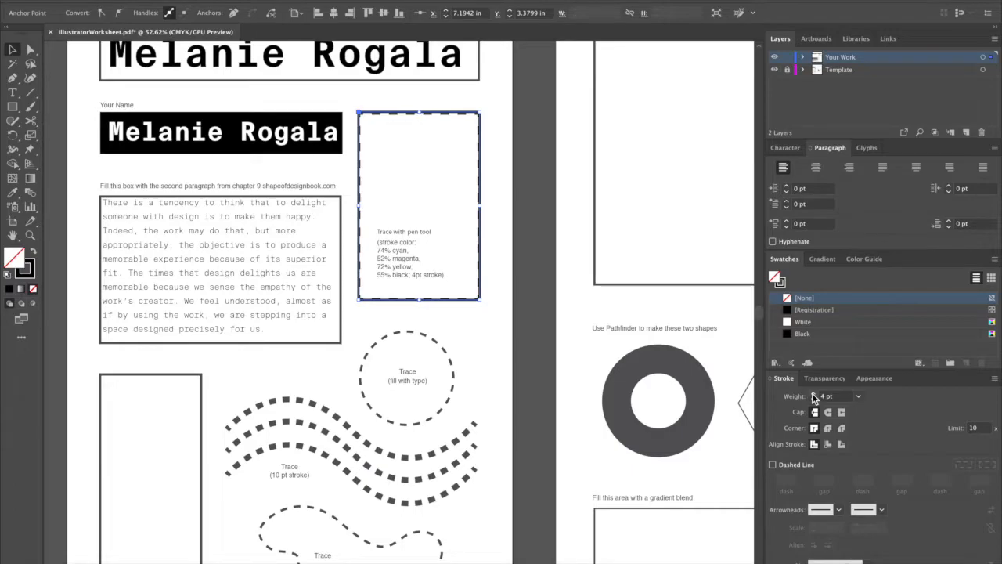
# Set the rectangle's stroke color to 74% cyan, 52% magenta, 72% yellow and 55% black.
pyautogui.doubleClick(781, 283)
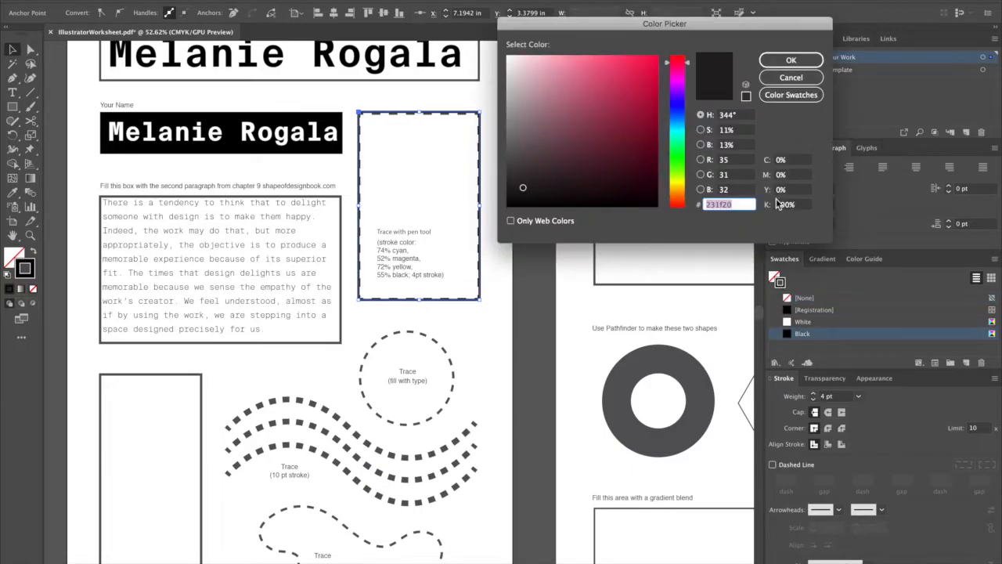
pyautogui.click(792, 161)
pyautogui.write('74')
pyautogui.press('Tab')
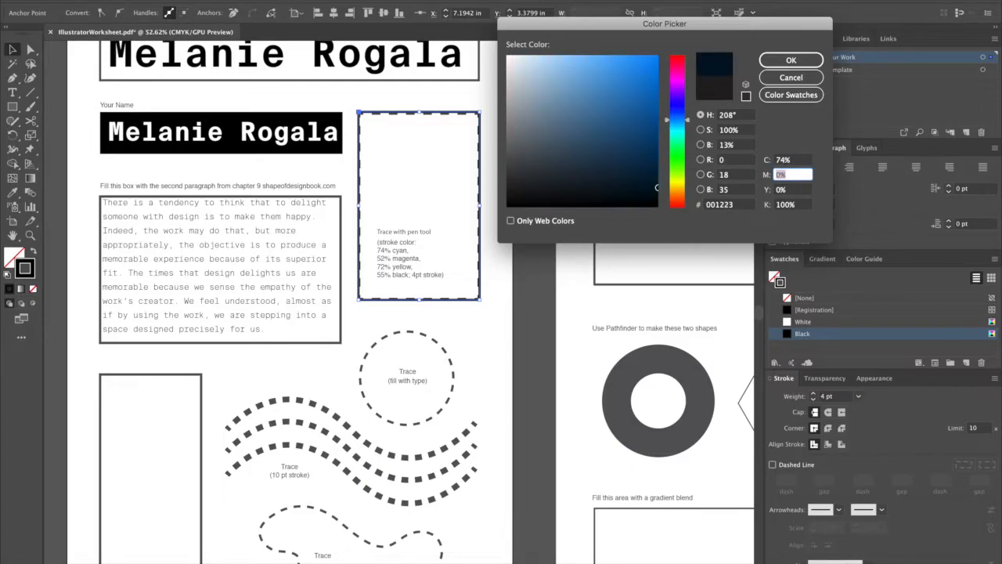
pyautogui.press('Tab')
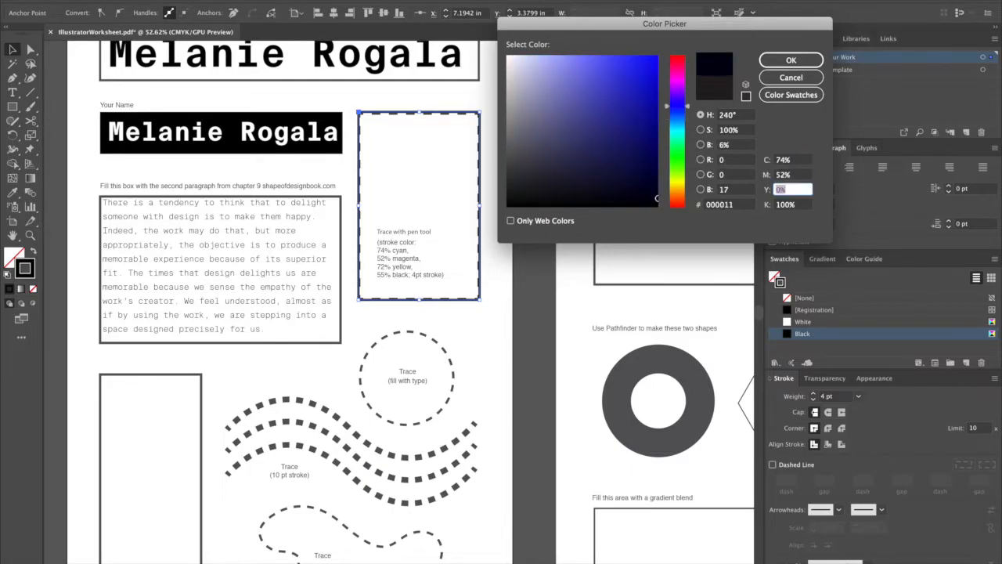
pyautogui.write('72')
pyautogui.press('Tab')
pyautogui.write('55')
pyautogui.press('Tab')
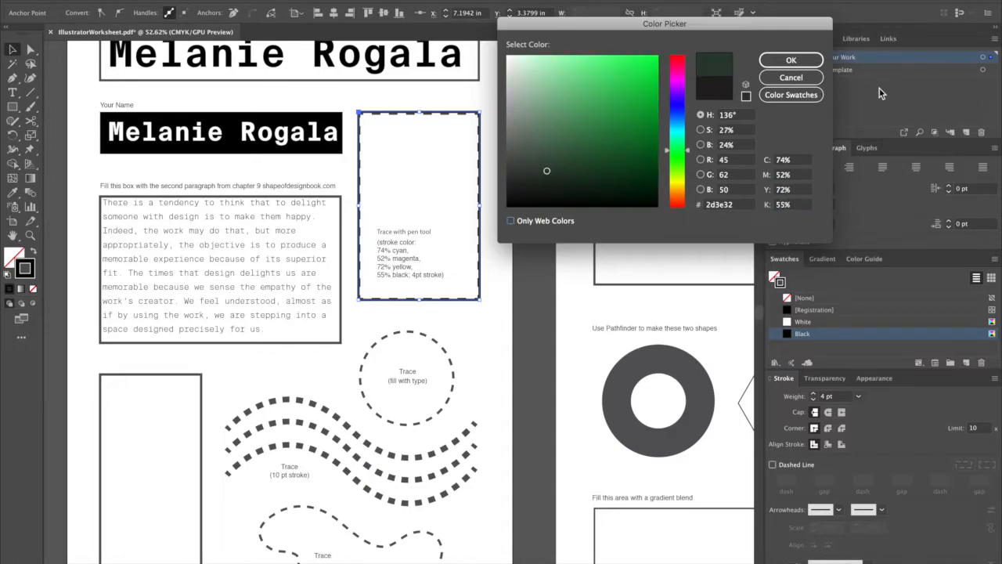
pyautogui.click(801, 61)
# Adjust the four edges of the traced rectangle slightly inward to line up with the dashed template outline.
pyautogui.moveTo(359, 112); pyautogui.dragTo(359, 113)
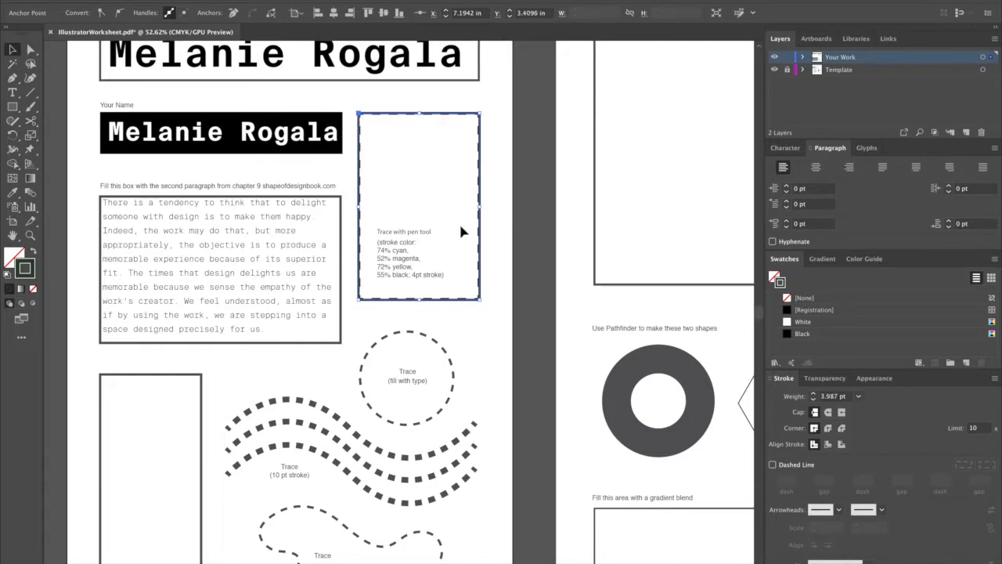
pyautogui.moveTo(421, 304); pyautogui.dragTo(421, 301)
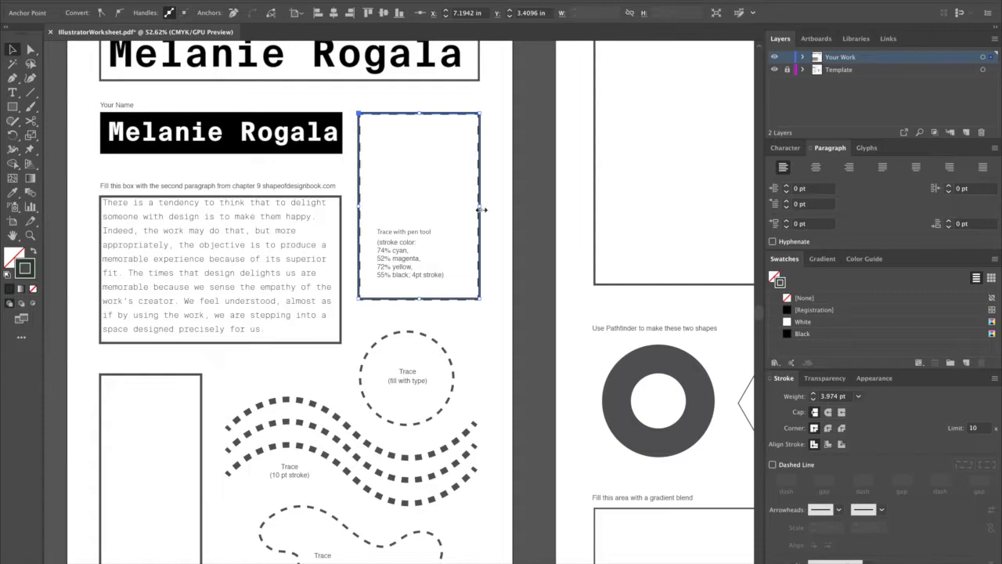
pyautogui.moveTo(482, 209); pyautogui.dragTo(479, 207)
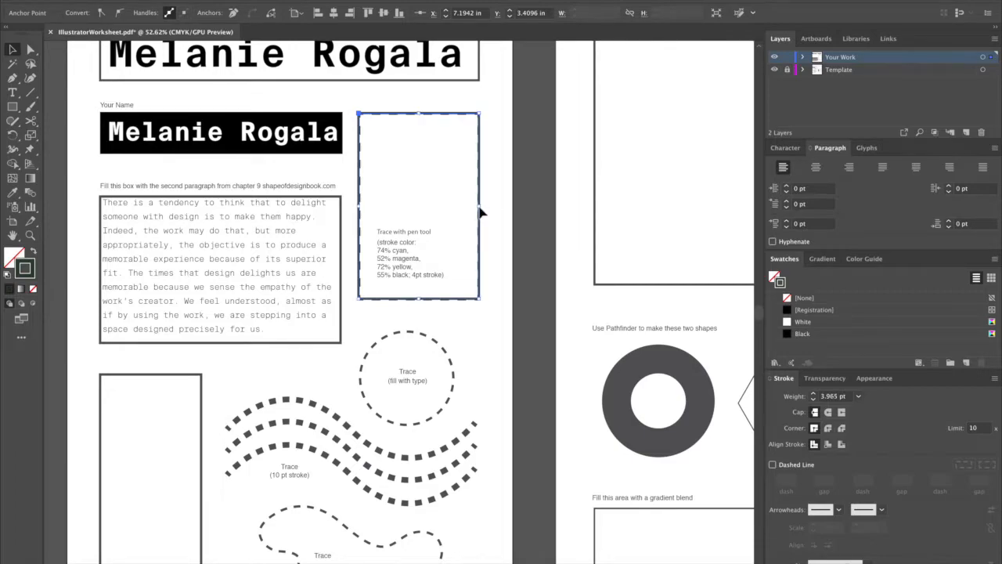
pyautogui.moveTo(361, 209); pyautogui.dragTo(361, 209)
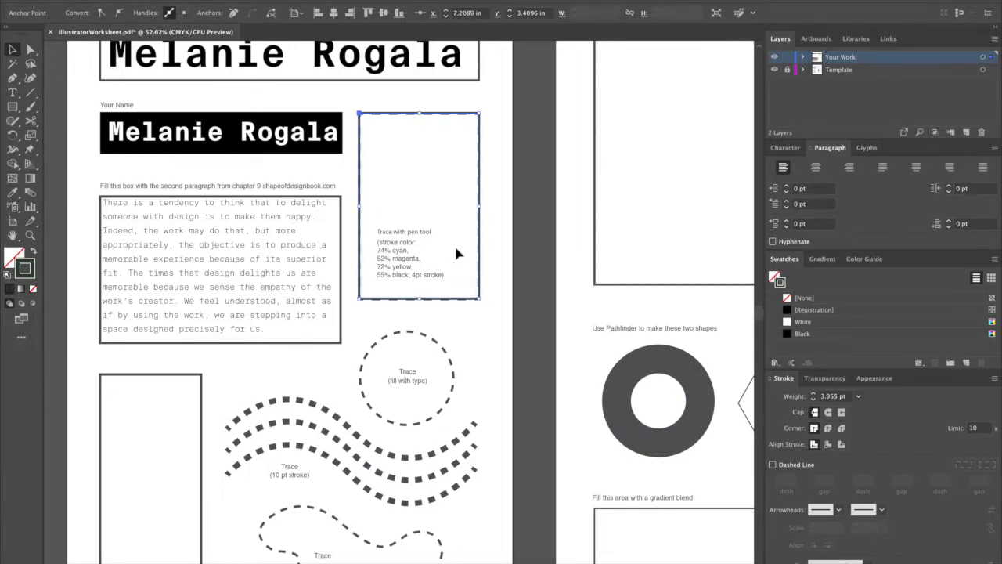
# Increase the traced rectangle's stroke weight to 7 pt and deselect it.
pyautogui.click(814, 394)
pyautogui.click(813, 394)
pyautogui.click(813, 393)
pyautogui.click(521, 416)
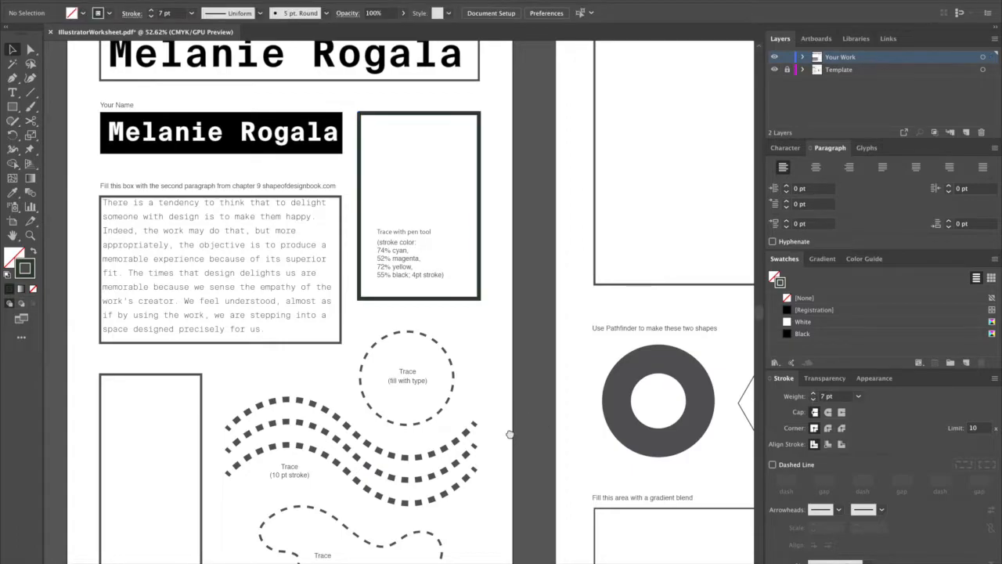
# Draw a circle about 2.33 in across from the center of the dashed "fill with type" circle to trace it.
pyautogui.moveTo(510, 432); pyautogui.dragTo(541, 298)
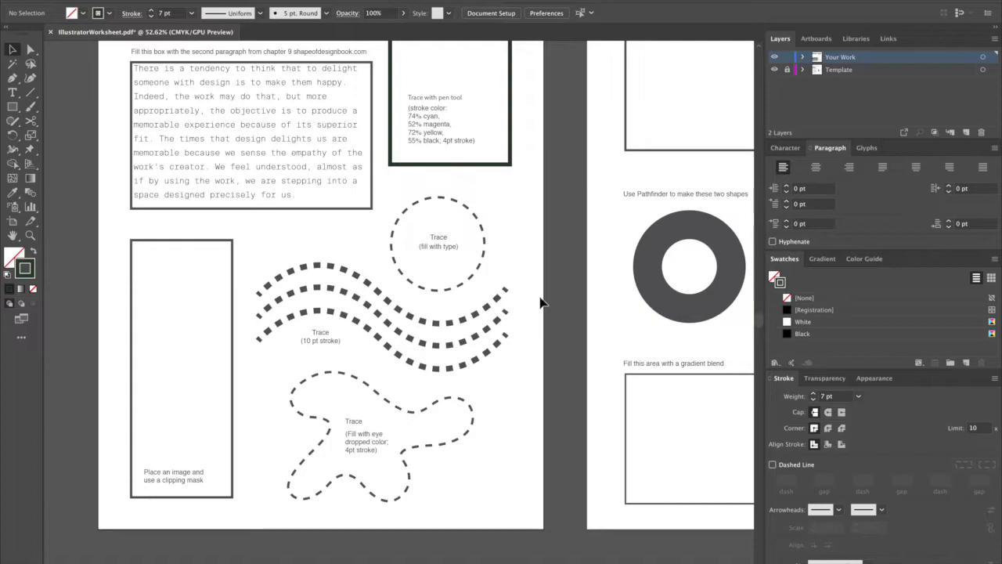
pyautogui.moveTo(12, 106); pyautogui.dragTo(79, 130)
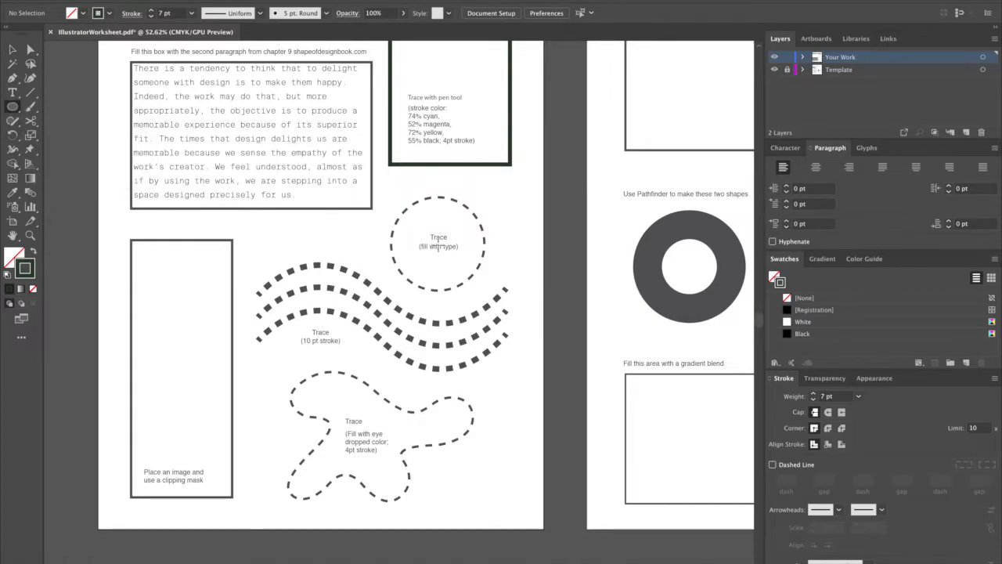
pyautogui.moveTo(438, 245); pyautogui.dragTo(485, 197)
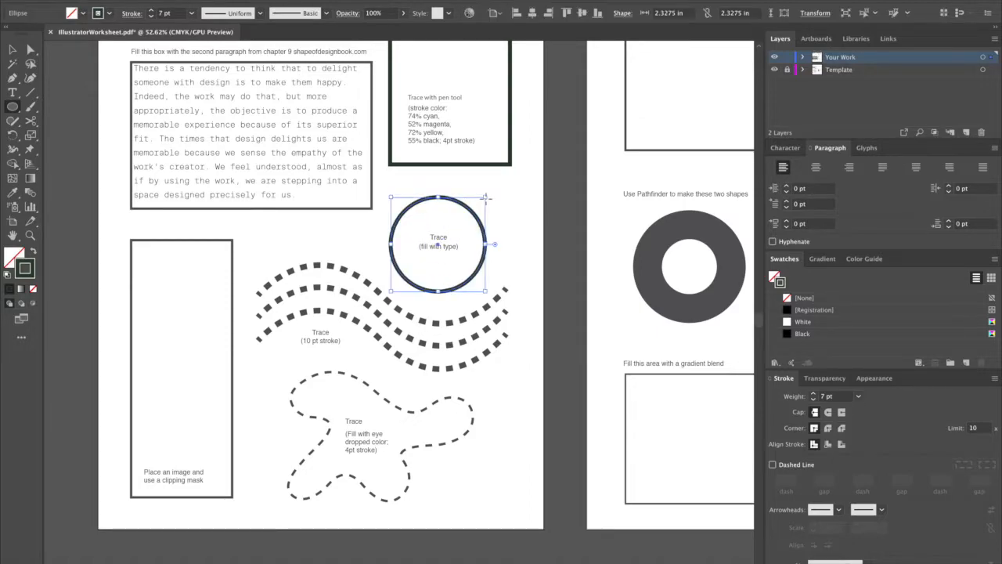
pyautogui.press('t')
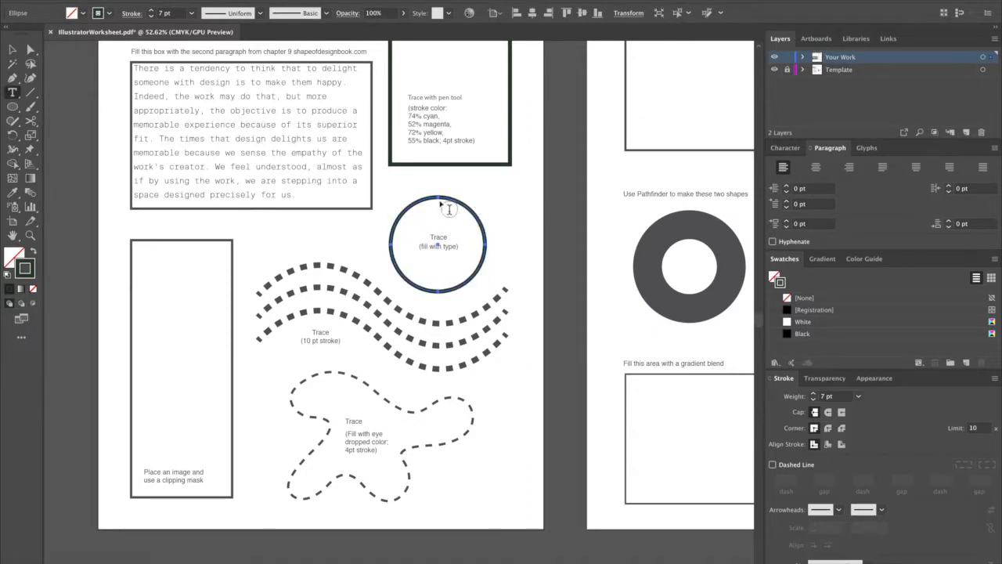
pyautogui.click(446, 203)
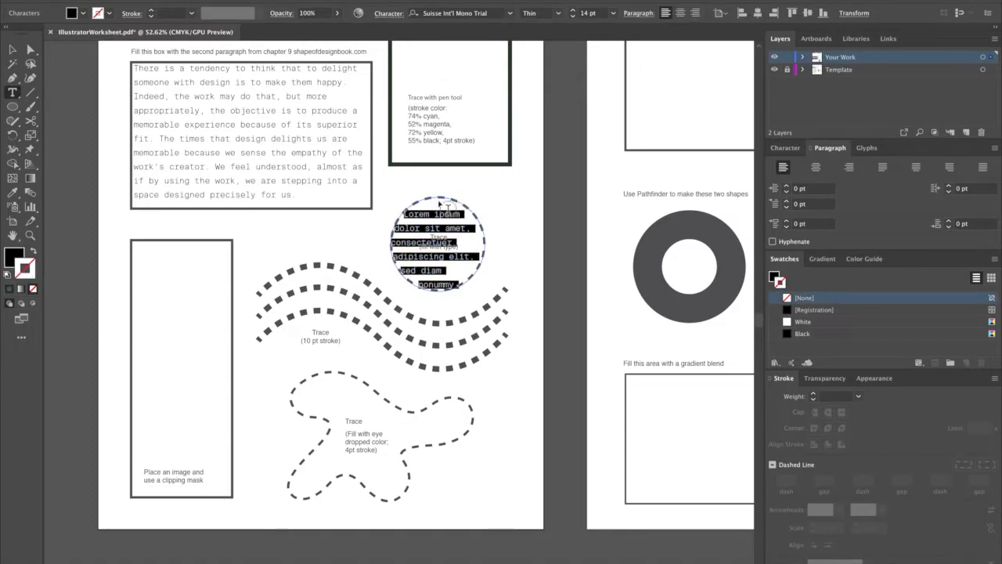
pyautogui.hotkey('ctrl', 'z')
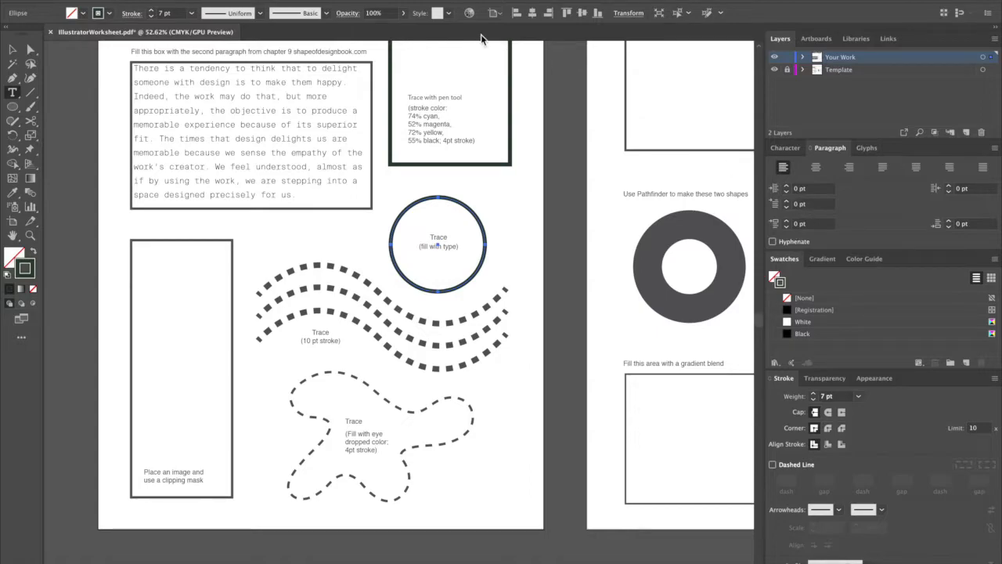
# Set the type leading to 7 pt and fill the traced circle with placeholder area type.
pyautogui.click(785, 147)
pyautogui.click(971, 222)
pyautogui.write('9')
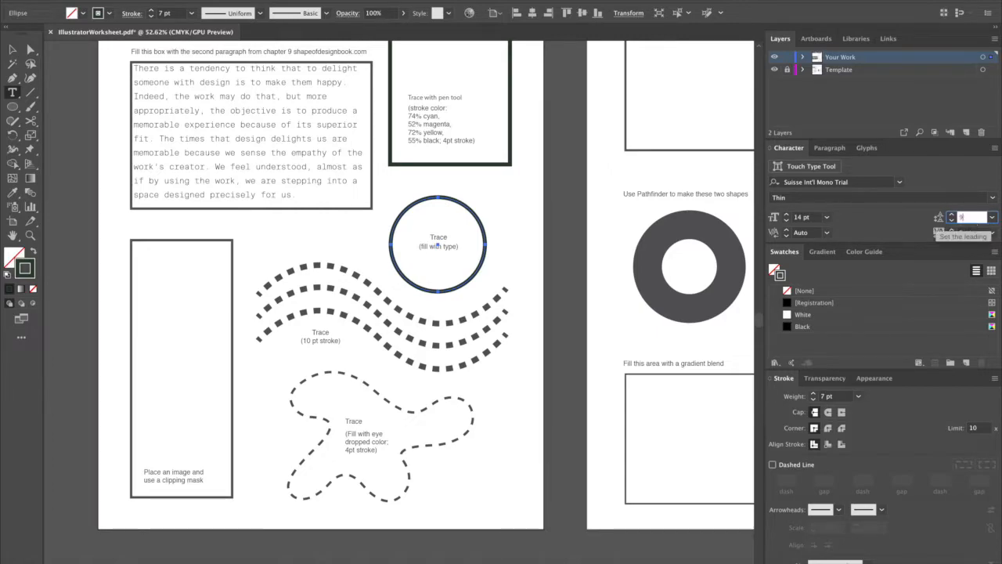
pyautogui.press('Return')
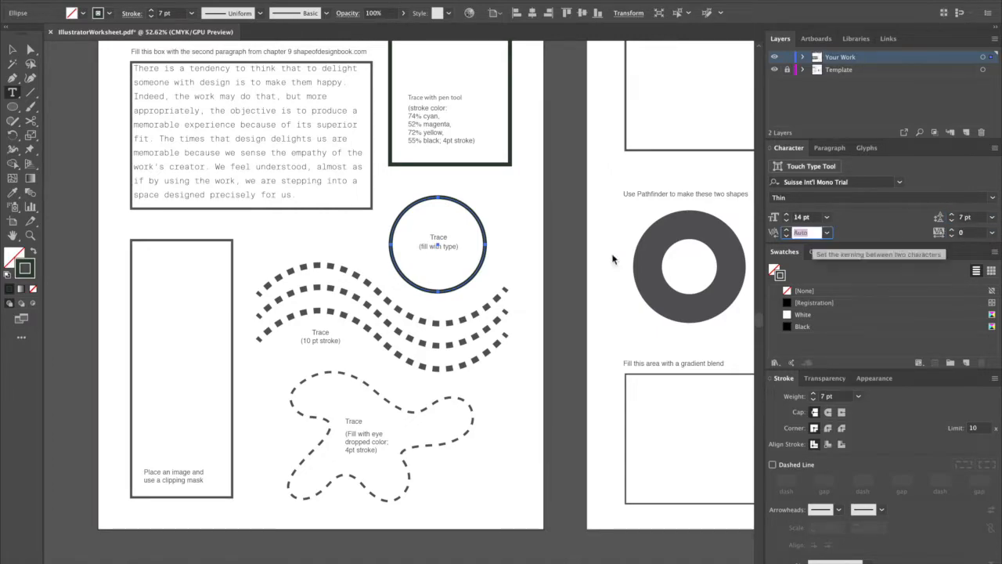
pyautogui.click(438, 198)
pyautogui.press('super+z')
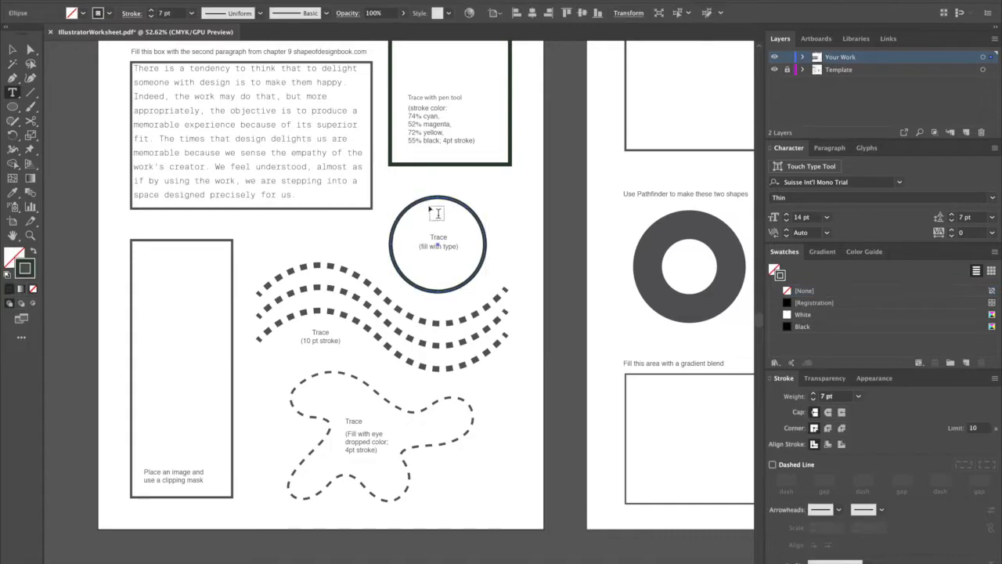
pyautogui.click(429, 200)
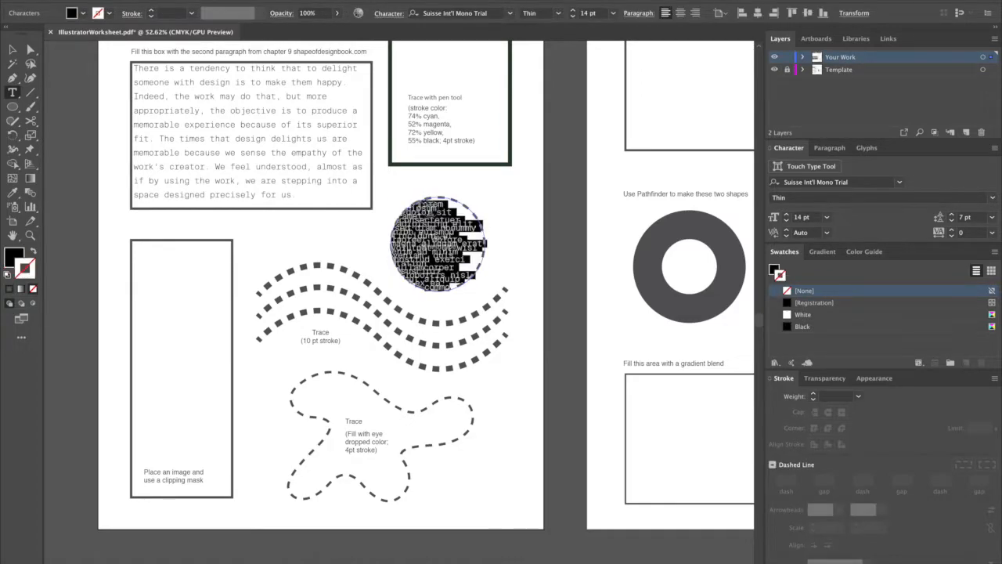
pyautogui.keyDown('super'); pyautogui.click(544, 236); pyautogui.keyUp('super')
pyautogui.press('super+z')
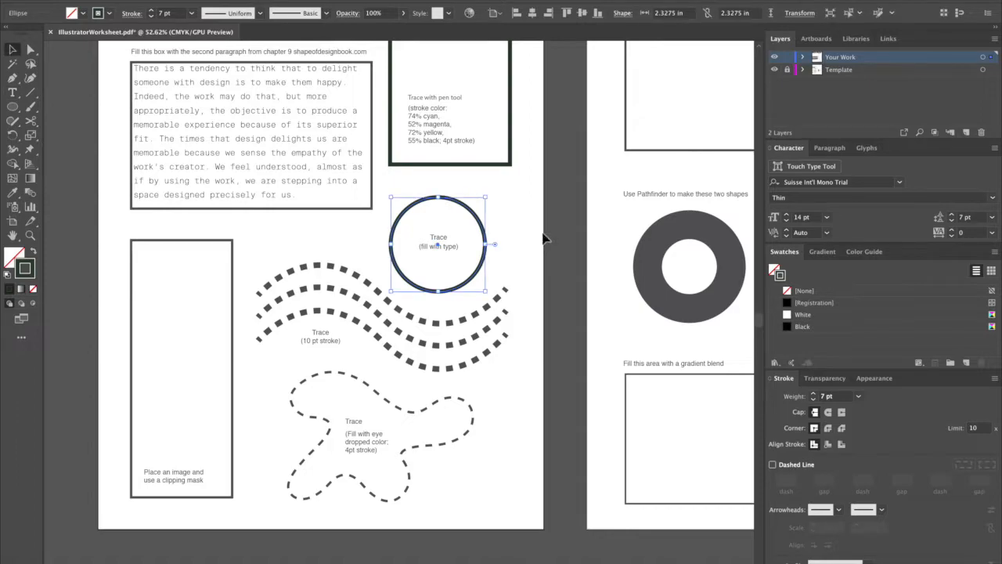
pyautogui.press('super+shift+z')
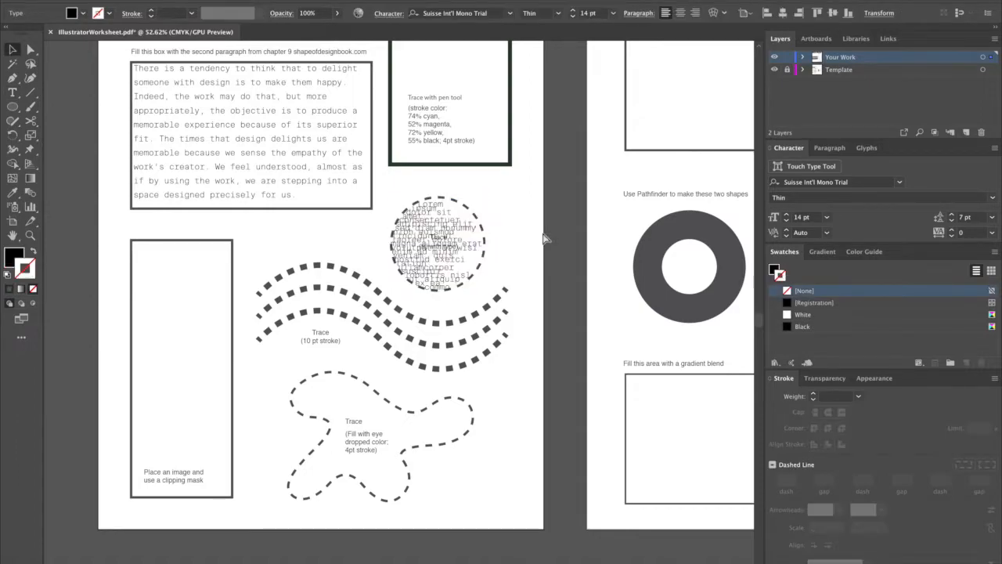
pyautogui.press('super+shift+z')
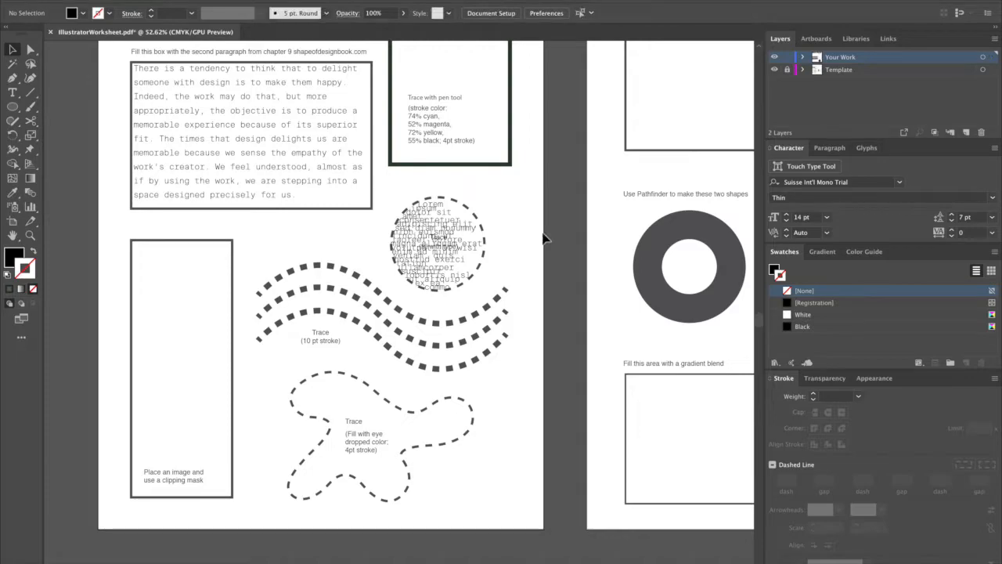
# Trace the first hump of the uppermost dashed wave with a curved Pen path and swap its fill and stroke.
pyautogui.press('p')
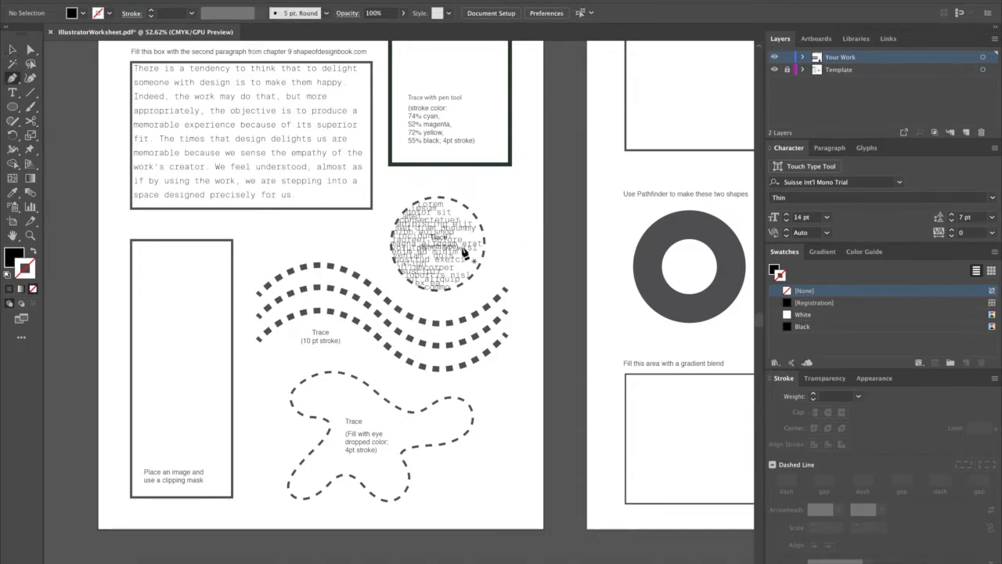
pyautogui.click(259, 294)
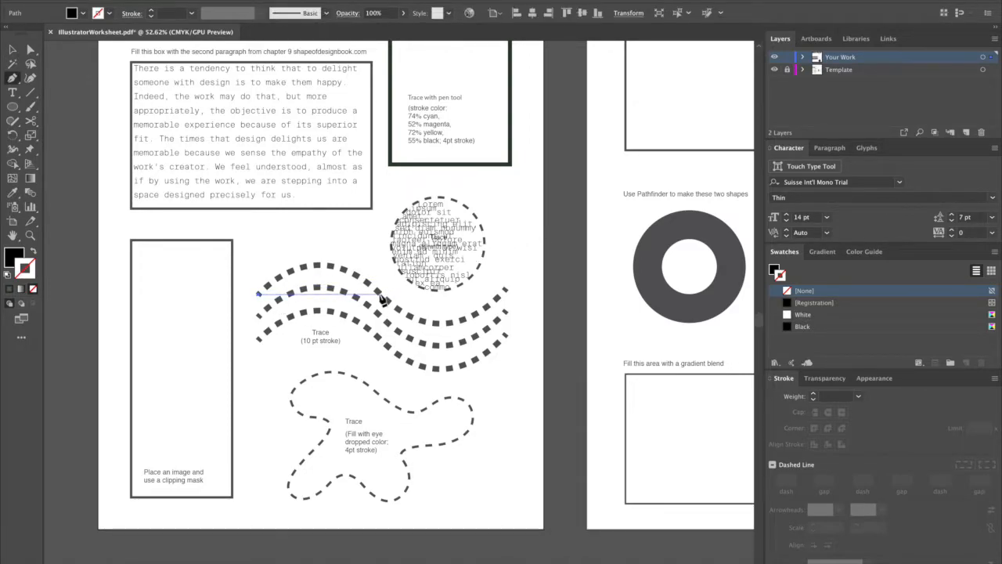
pyautogui.moveTo(379, 295); pyautogui.dragTo(459, 354)
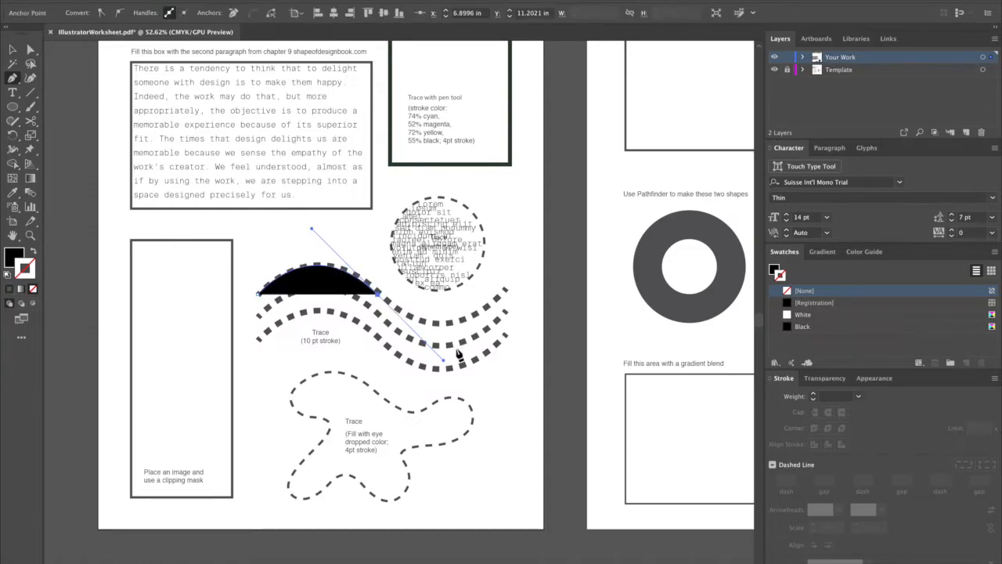
pyautogui.hotkey('shift', 'x')
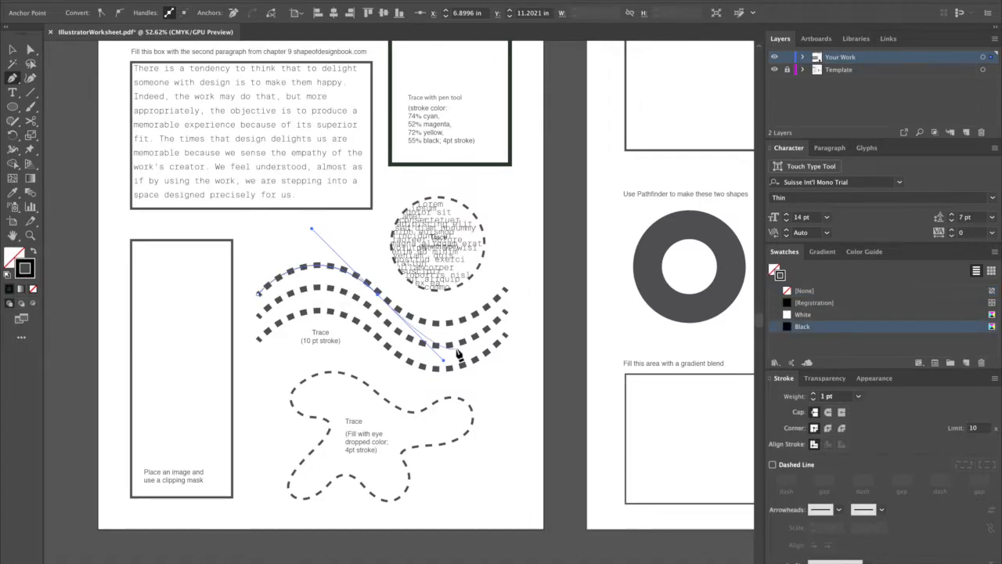
# Set the stroke weight of the curved wave path to 10 pt.
pyautogui.press('v')
pyautogui.click(836, 397)
pyautogui.write('10')
pyautogui.press('Tab')
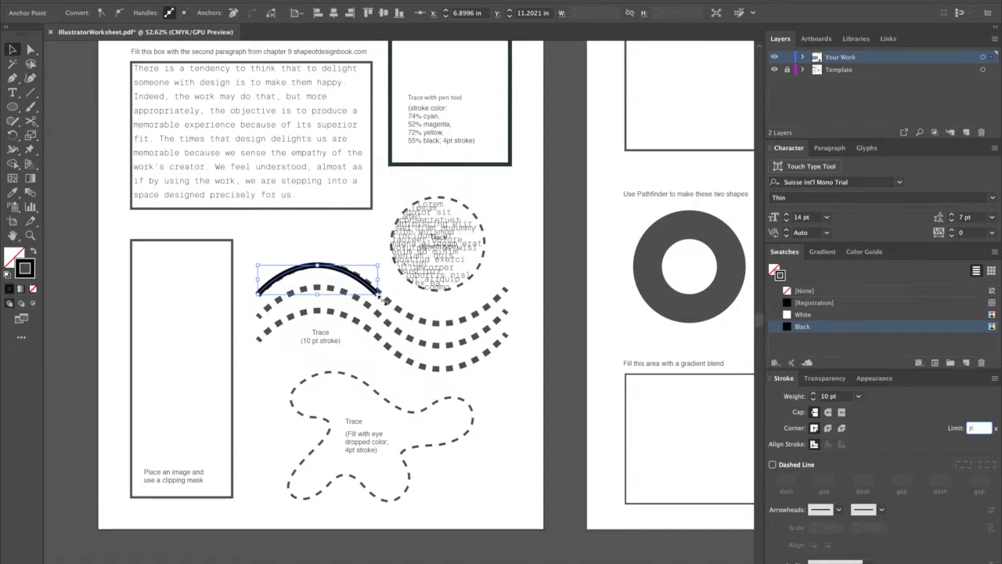
# Continue the 10 pt wave path with a second Pen curve through the trough to the dashed guide's far end, finishing the uppermost wave.
pyautogui.click(419, 310)
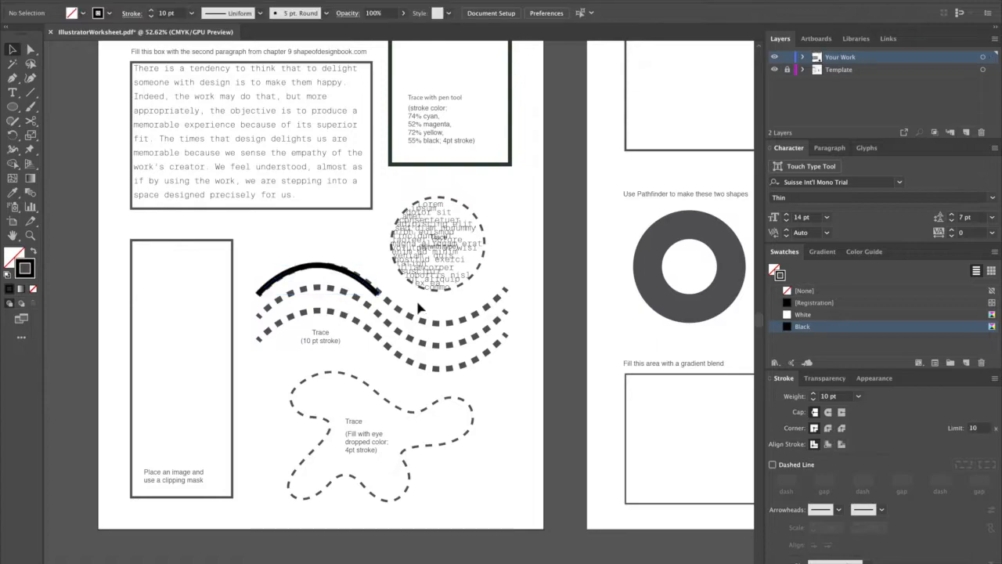
pyautogui.click(379, 296)
pyautogui.press('p')
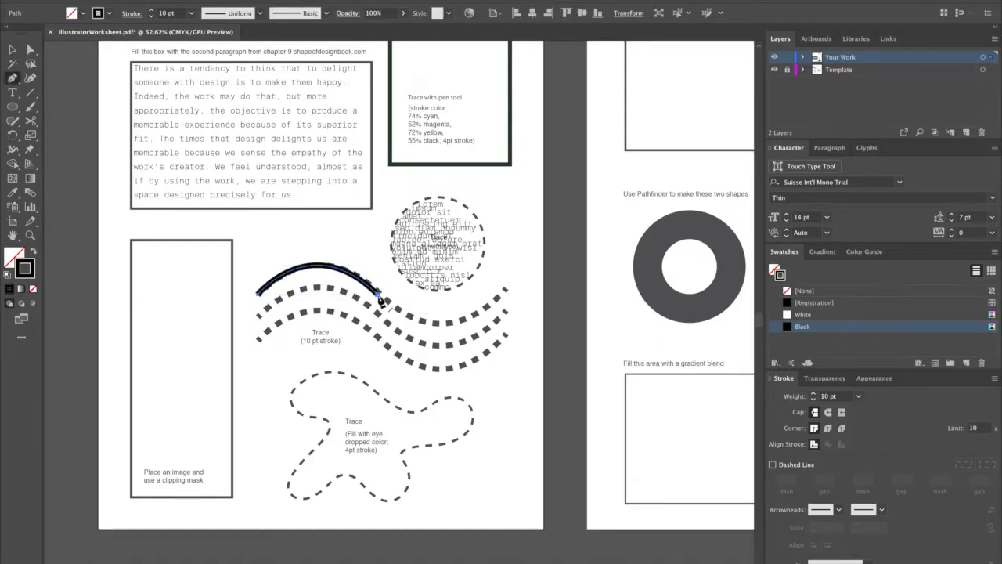
pyautogui.click(378, 296)
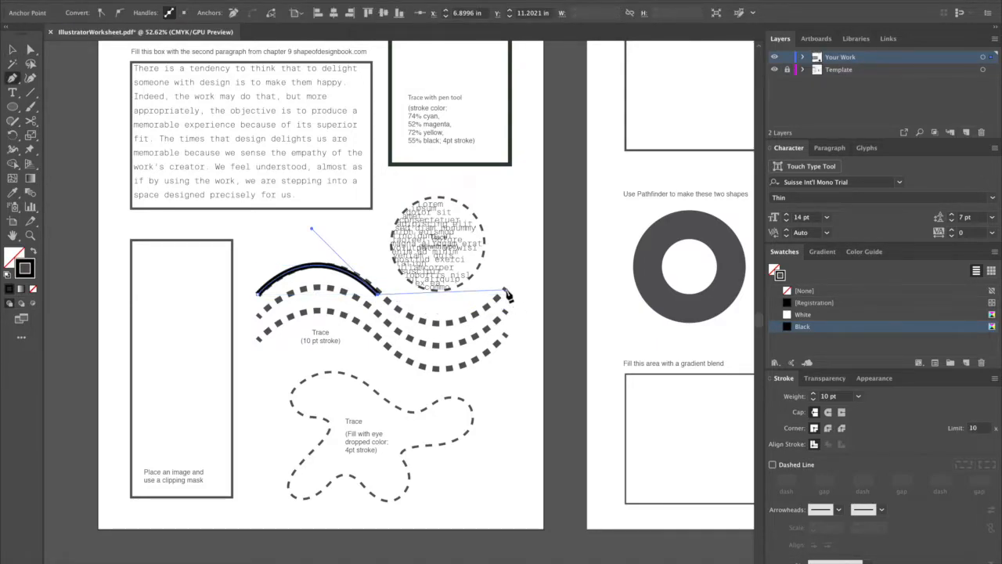
pyautogui.moveTo(505, 290); pyautogui.dragTo(571, 222)
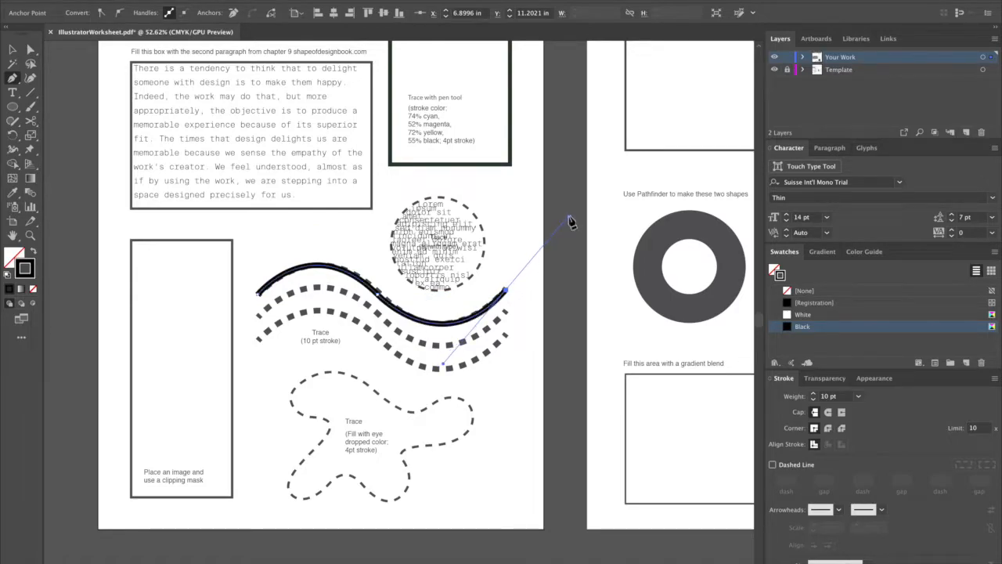
pyautogui.keyDown('super'); pyautogui.click(535, 327); pyautogui.keyUp('super')
pyautogui.press('v')
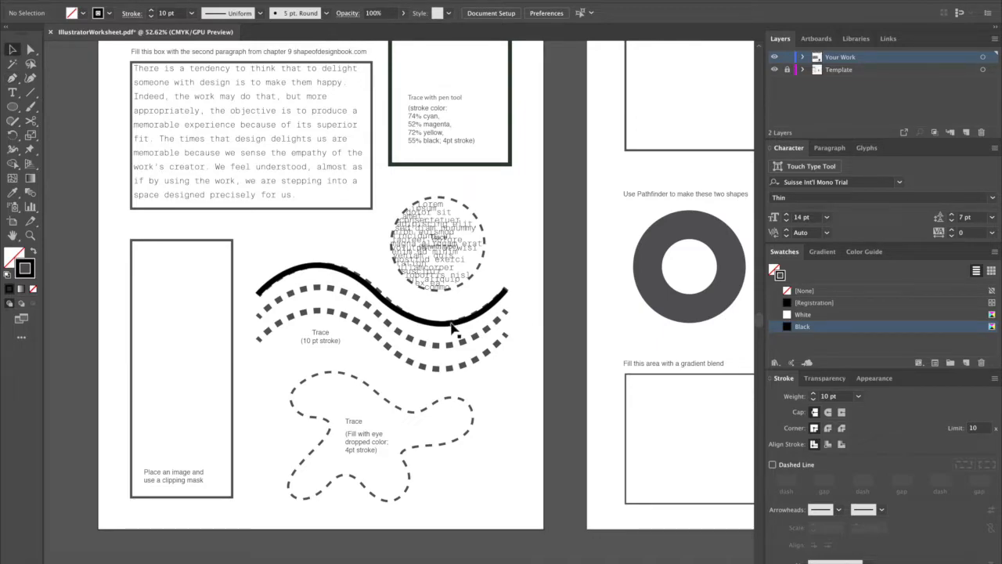
# Try to smooth the middle of the traced wave with the Smooth tool, and undo it.
pyautogui.click(14, 192)
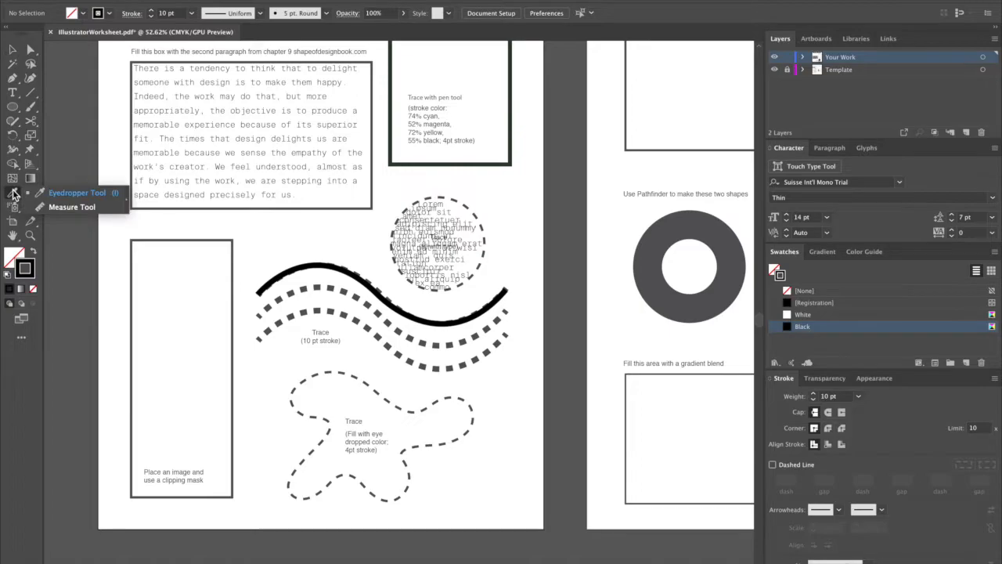
pyautogui.click(14, 124)
pyautogui.click(70, 149)
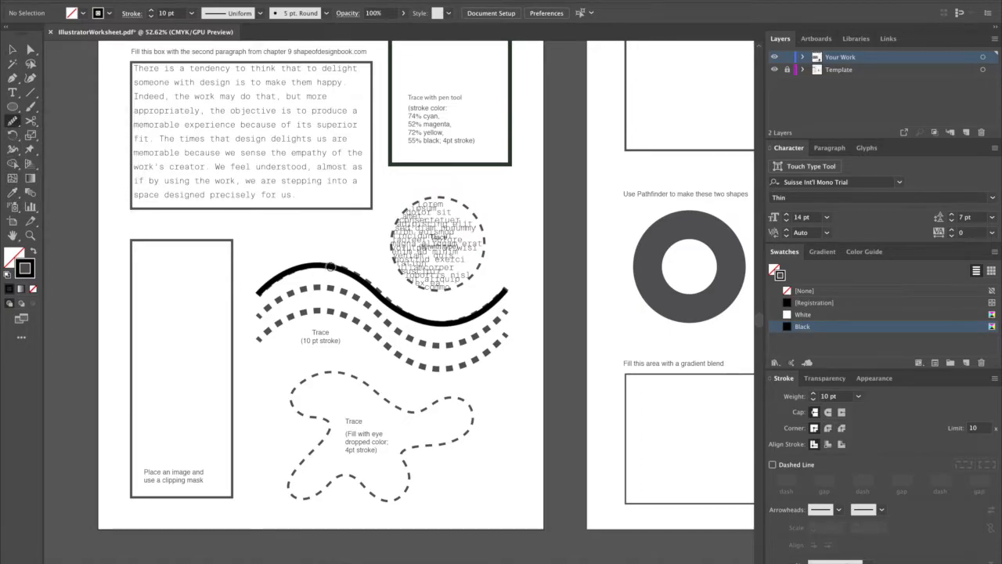
pyautogui.keyDown('ctrl'); pyautogui.click(330, 269); pyautogui.keyUp('ctrl')
pyautogui.moveTo(374, 293); pyautogui.dragTo(386, 299)
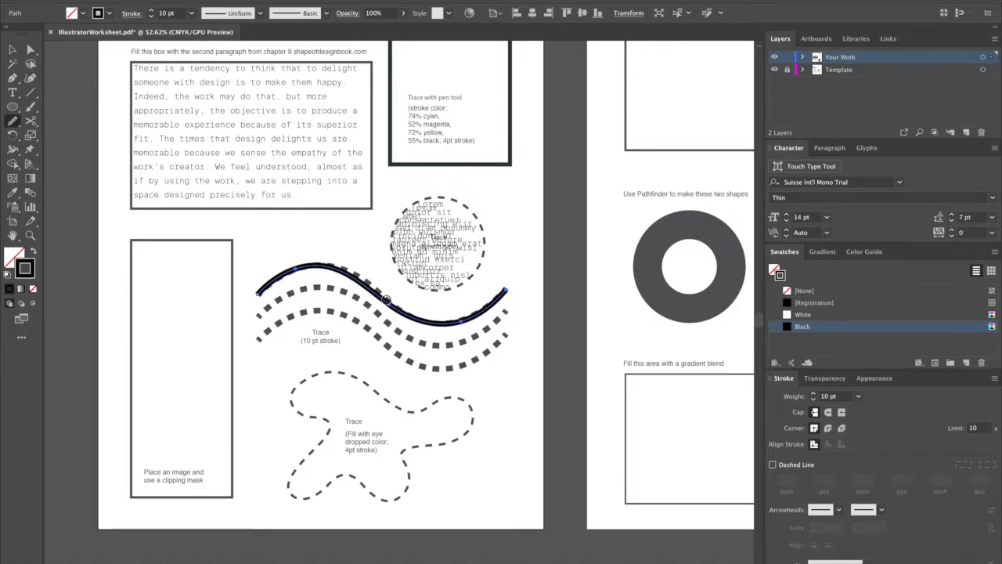
pyautogui.press('super+z')
# Move the traced wave's middle anchor onto the dashed guide, at about X 6.95 in, Y 11.17 in.
pyautogui.press('a')
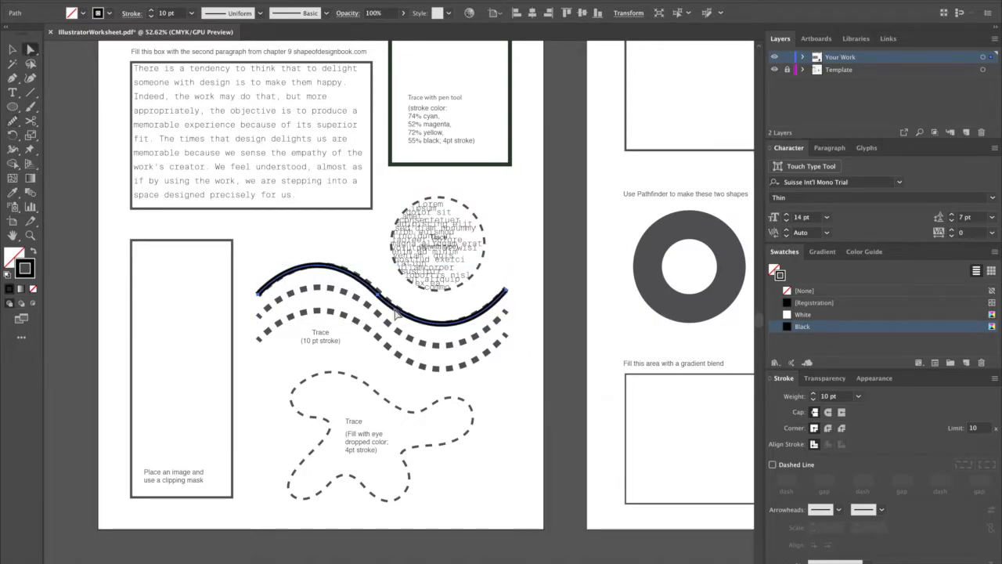
pyautogui.click(379, 295)
pyautogui.scroll(5, 381, 297)
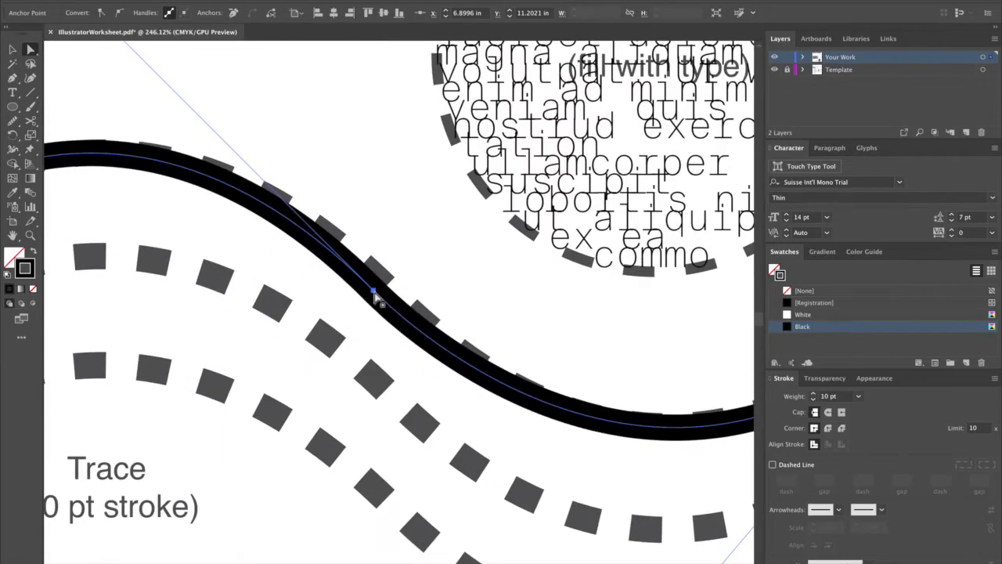
pyautogui.moveTo(382, 277); pyautogui.dragTo(384, 286)
pyautogui.scroll(-4, 382, 288)
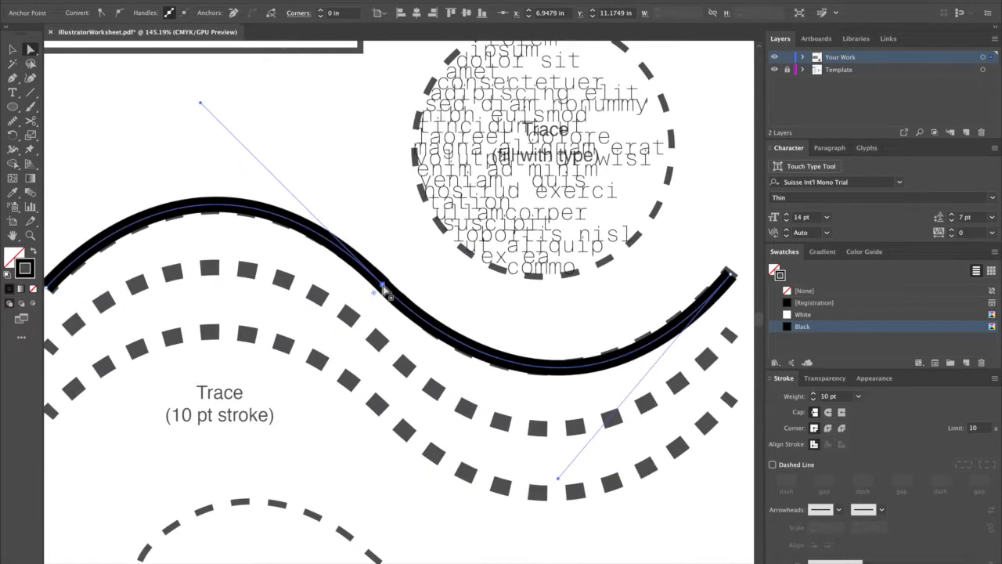
# Adjust the direction handles of the traced wave's hump and trough so the curve follows the dashed guide.
pyautogui.moveTo(252, 154); pyautogui.dragTo(258, 161)
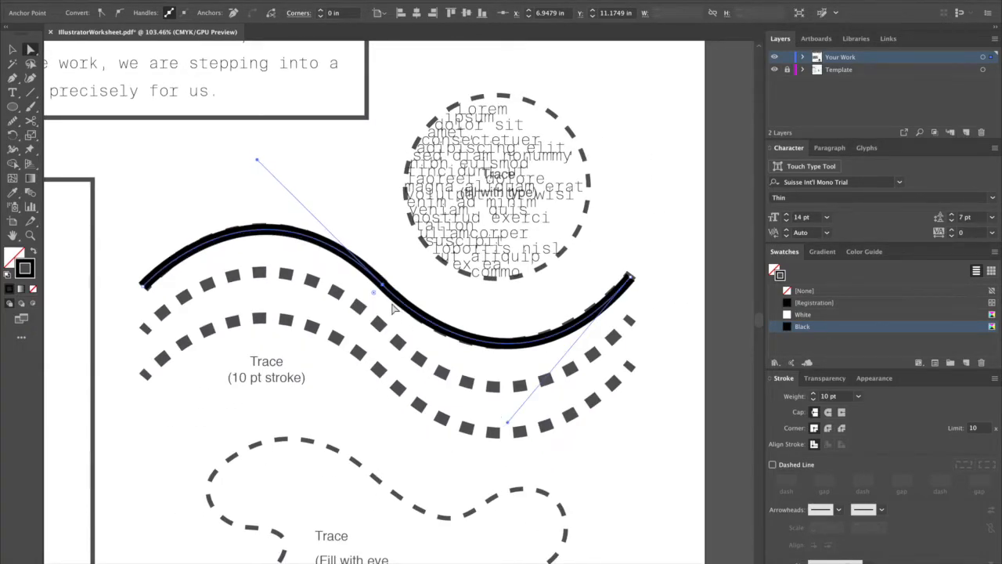
pyautogui.moveTo(509, 429)
pyautogui.mouseDown()
pyautogui.moveTo(537, 368)
pyautogui.moveTo(496, 429)
pyautogui.moveTo(538, 366)
pyautogui.moveTo(498, 426)
pyautogui.mouseUp()
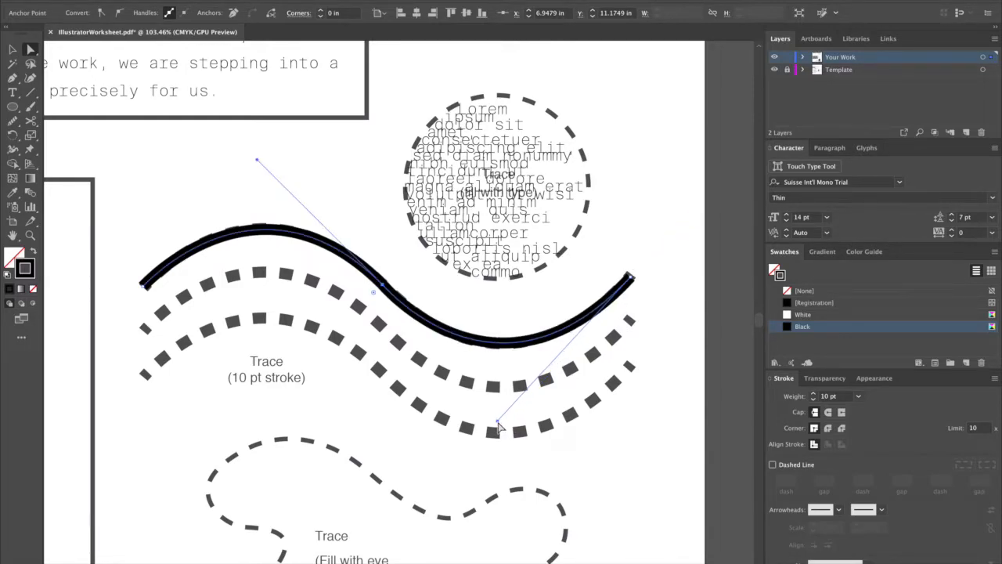
pyautogui.click(639, 222)
# Duplicate the finished wave downward twice to cover the second and third dashed waves.
pyautogui.press('v')
pyautogui.hotkey('ctrl', '-')
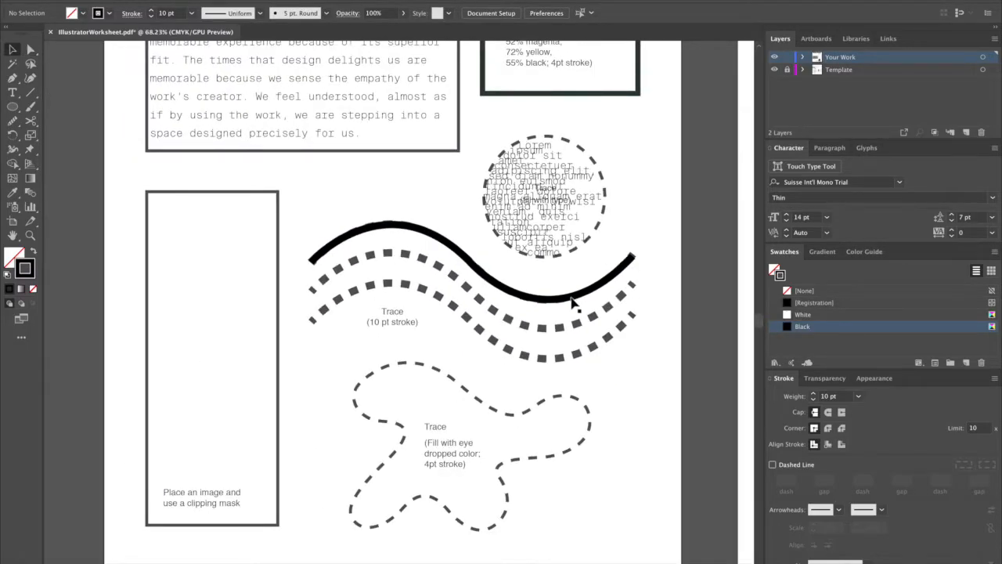
pyautogui.click(572, 330)
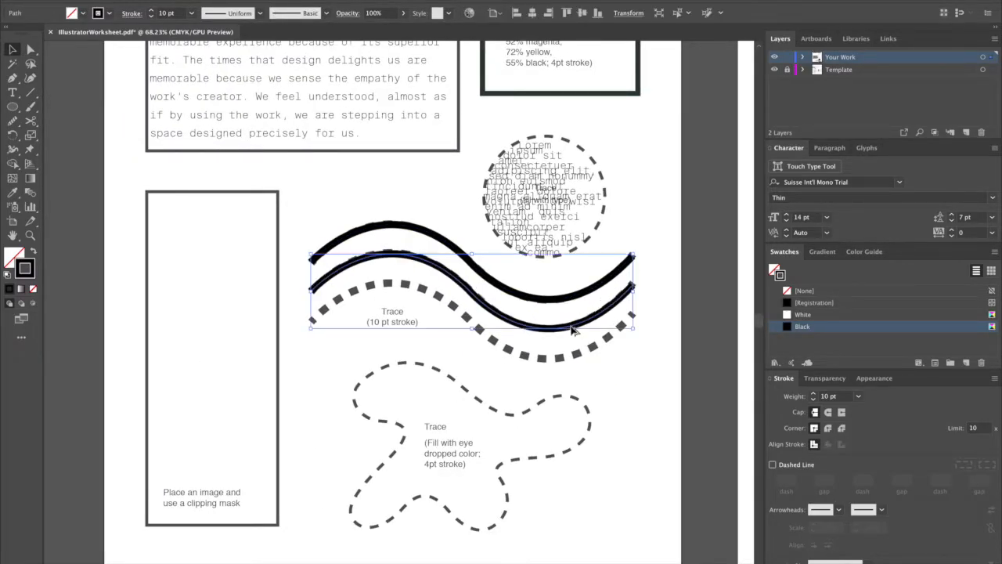
pyautogui.click(635, 407)
# Start a curved Pen path at the blob's upper-left lobe and trace its dashed upper edge through the dip toward the right lobe.
pyautogui.press('p')
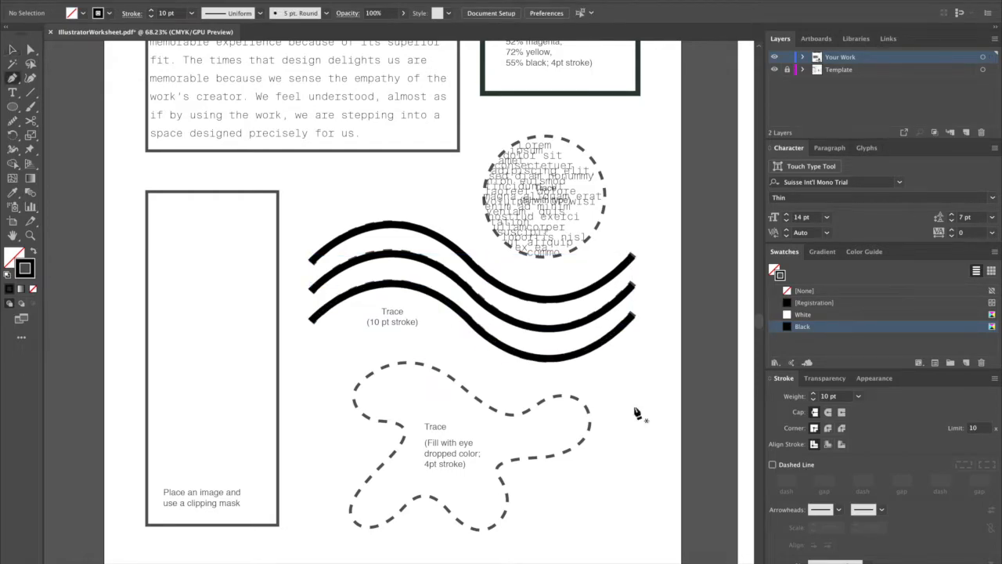
pyautogui.scroll(5, 368, 407)
pyautogui.moveTo(448, 395); pyautogui.dragTo(311, 261)
pyautogui.click(279, 168)
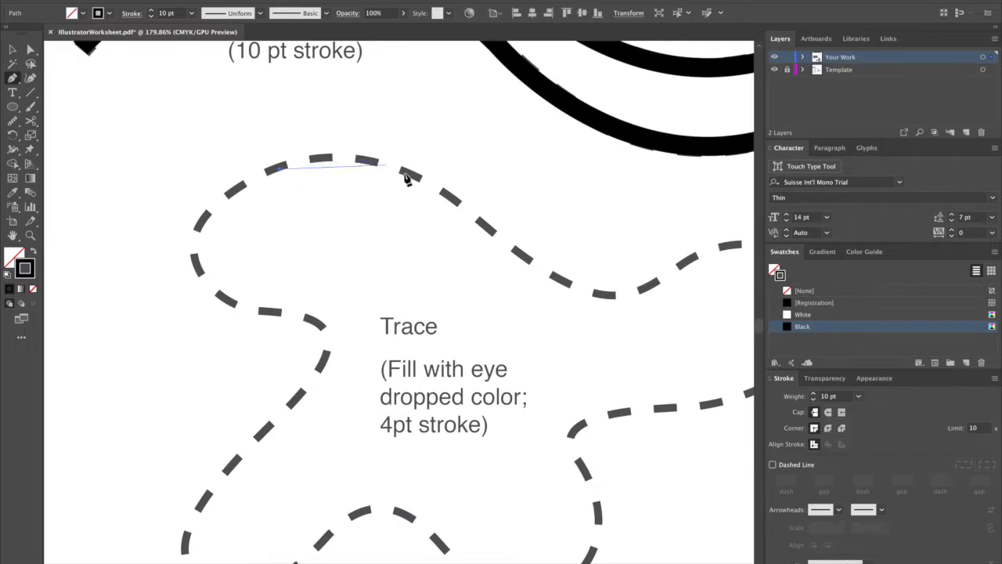
pyautogui.moveTo(416, 177); pyautogui.dragTo(492, 222)
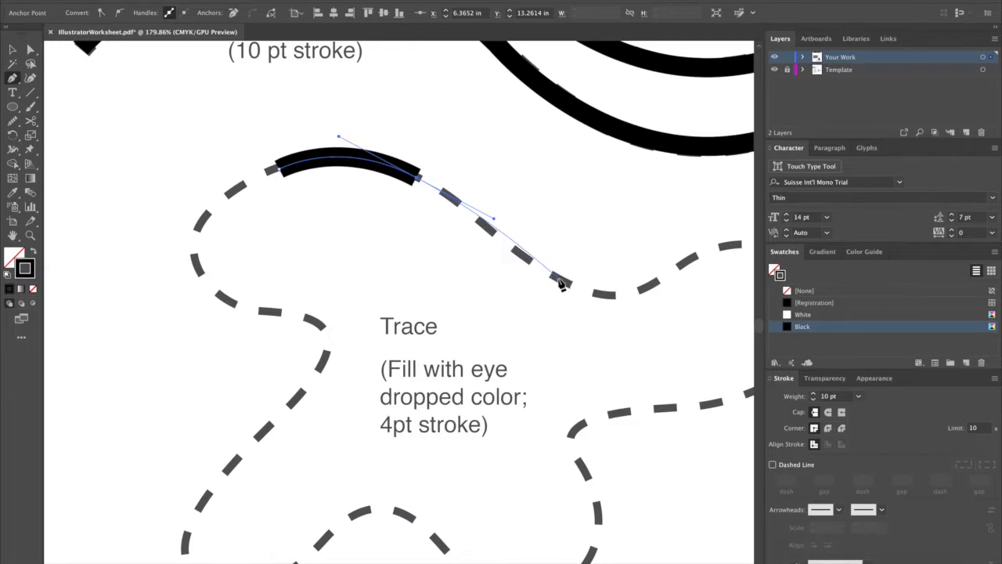
pyautogui.moveTo(560, 281); pyautogui.dragTo(603, 302)
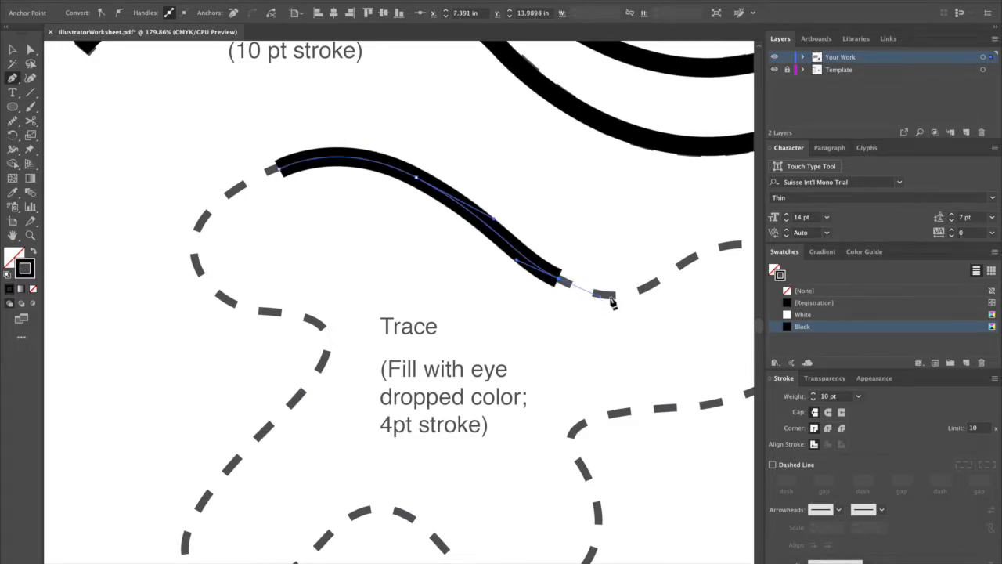
pyautogui.moveTo(689, 261)
pyautogui.mouseDown()
pyautogui.moveTo(745, 214)
pyautogui.moveTo(573, 203)
pyautogui.moveTo(513, 211)
pyautogui.mouseUp()
# Continue the Pen path around the blob's right lobe to the inner notch and remove the notch anchor's outgoing handle.
pyautogui.moveTo(574, 287)
pyautogui.mouseDown()
pyautogui.moveTo(580, 315)
pyautogui.moveTo(581, 299)
pyautogui.mouseUp()
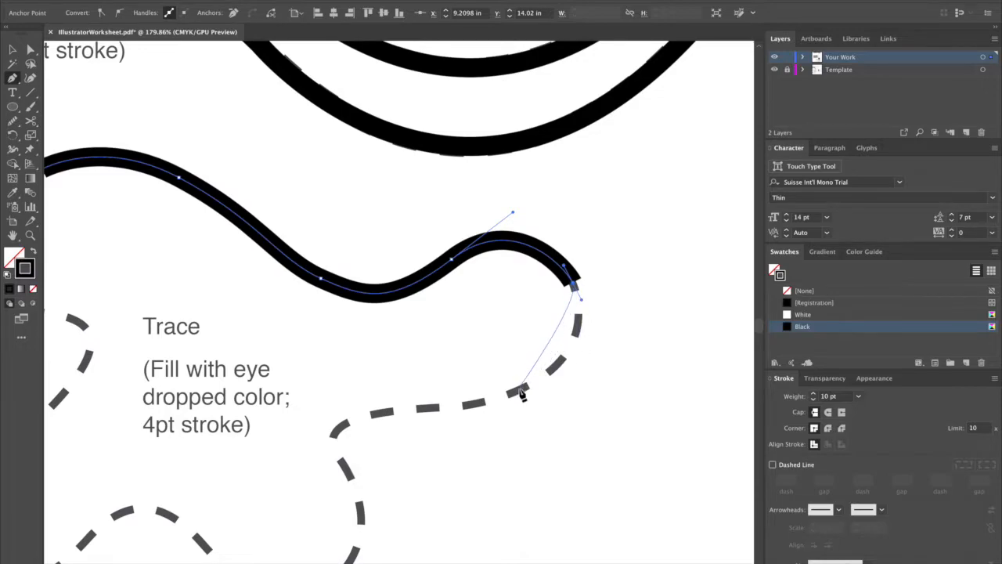
pyautogui.moveTo(520, 390)
pyautogui.mouseDown()
pyautogui.moveTo(447, 413)
pyautogui.moveTo(439, 433)
pyautogui.moveTo(443, 426)
pyautogui.mouseUp()
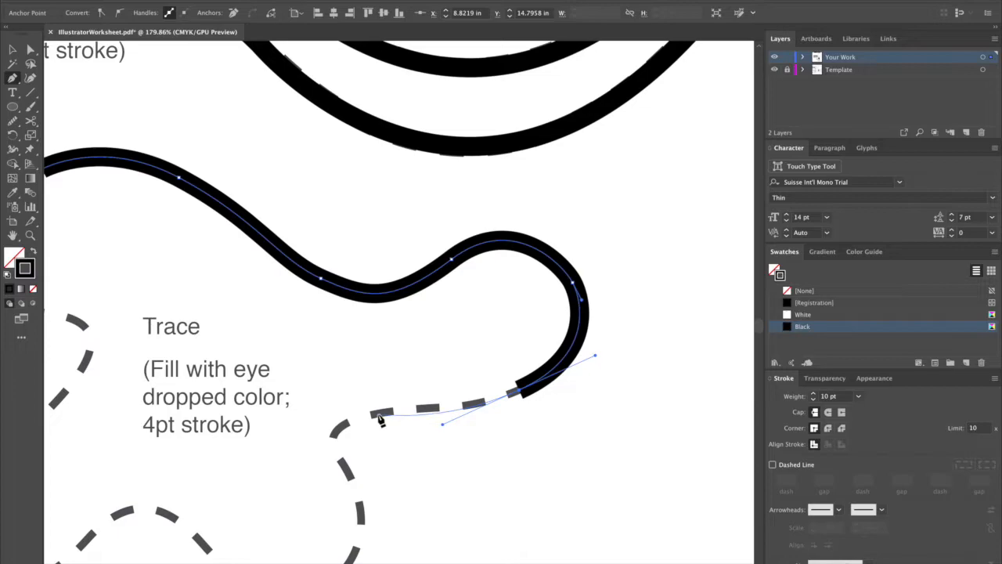
pyautogui.moveTo(344, 424)
pyautogui.mouseDown()
pyautogui.moveTo(298, 462)
pyautogui.moveTo(271, 459)
pyautogui.mouseUp()
pyautogui.scroll(-5, 418, 369)
pyautogui.hscroll(-1, 432, 264)
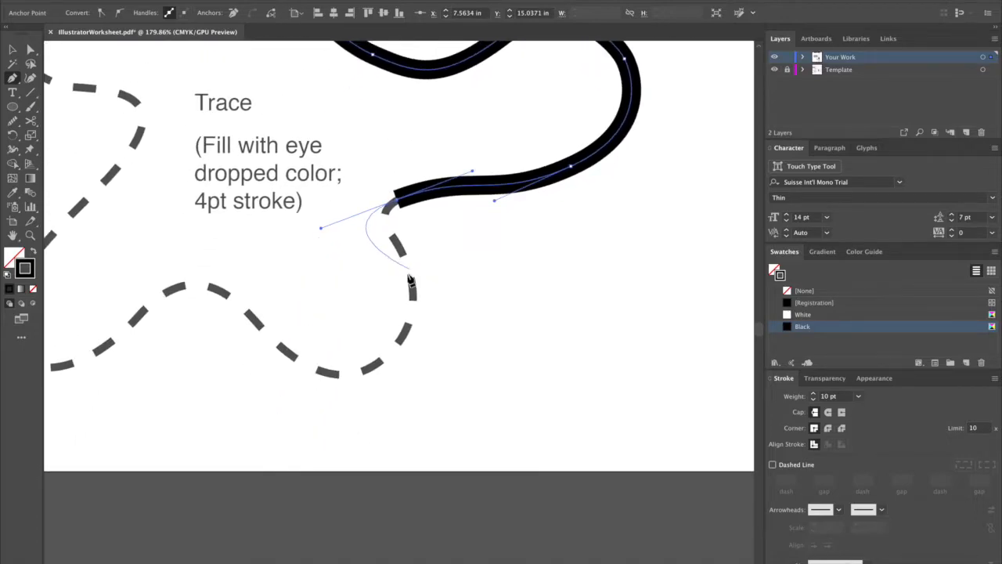
pyautogui.click(397, 208)
# Continue the Pen path around the blob's two lower lobes and up its left side along the dashes.
pyautogui.moveTo(402, 250); pyautogui.dragTo(429, 297)
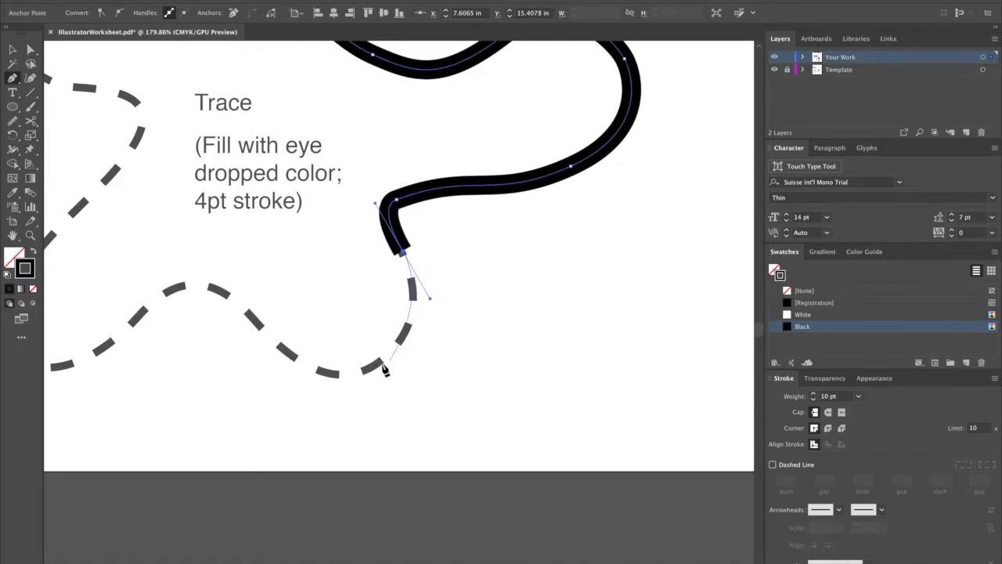
pyautogui.moveTo(376, 366); pyautogui.dragTo(346, 392)
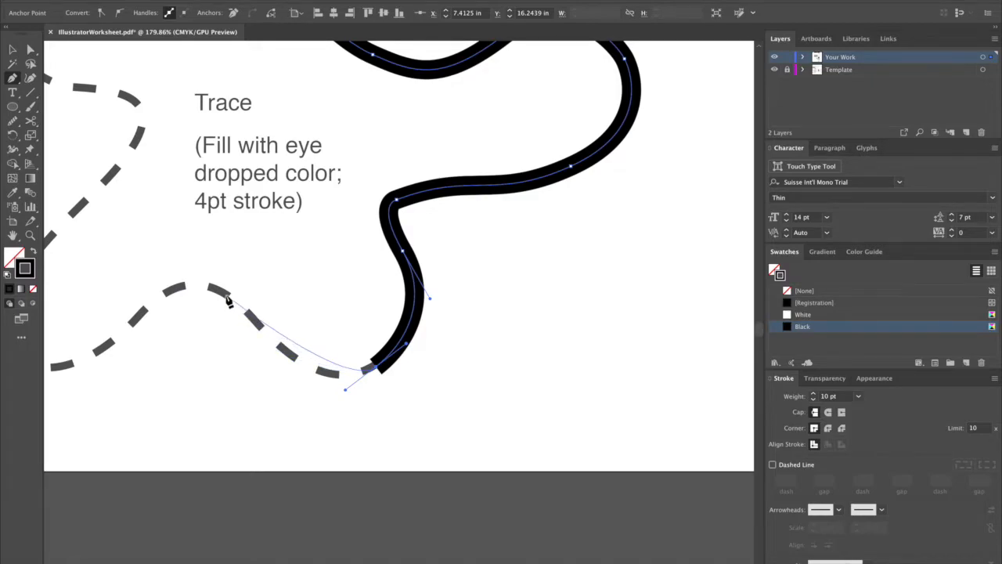
pyautogui.moveTo(250, 318); pyautogui.dragTo(204, 265)
pyautogui.moveTo(217, 343); pyautogui.dragTo(384, 261)
pyautogui.moveTo(308, 235); pyautogui.dragTo(281, 266)
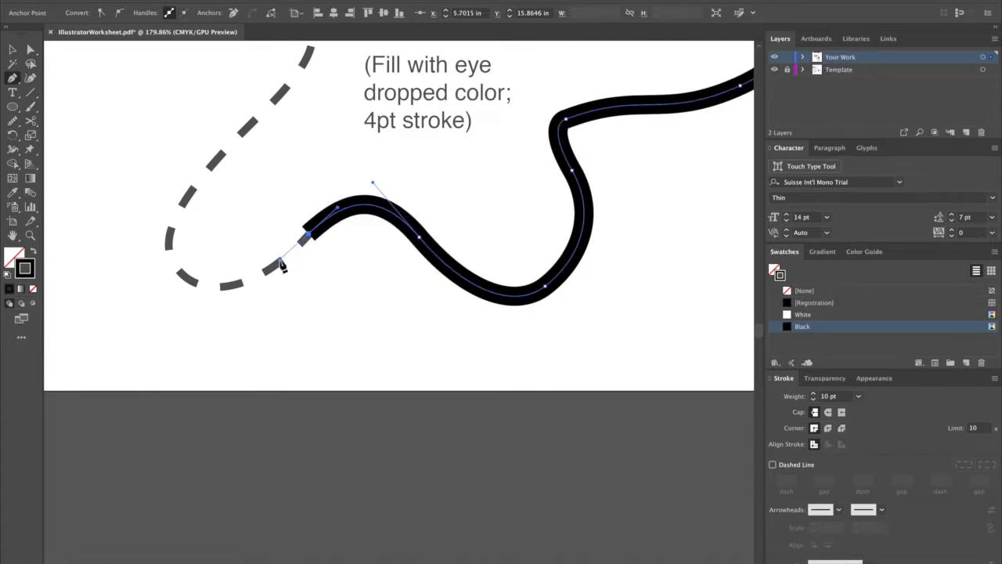
pyautogui.moveTo(189, 279)
pyautogui.mouseDown()
pyautogui.moveTo(140, 274)
pyautogui.moveTo(130, 249)
pyautogui.mouseUp()
pyautogui.moveTo(246, 130); pyautogui.dragTo(274, 94)
# Trace the blob's left notch and upper-left lobe, and close the Pen path at its starting anchor.
pyautogui.scroll(5, 243, 335)
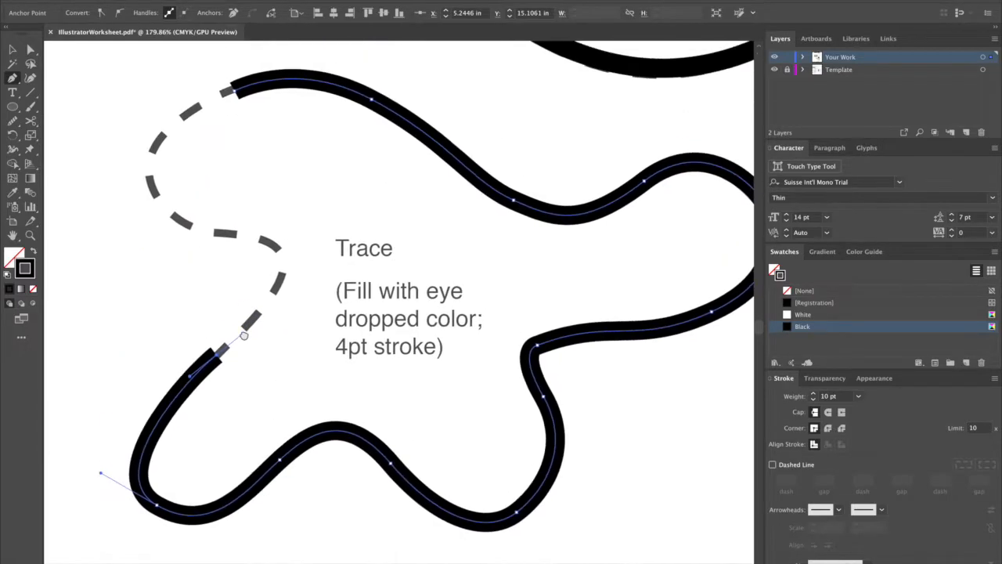
pyautogui.moveTo(278, 282); pyautogui.dragTo(280, 271)
pyautogui.moveTo(229, 231); pyautogui.dragTo(168, 237)
pyautogui.click(154, 149)
pyautogui.moveTo(155, 149); pyautogui.dragTo(171, 113)
pyautogui.moveTo(233, 89); pyautogui.dragTo(235, 90)
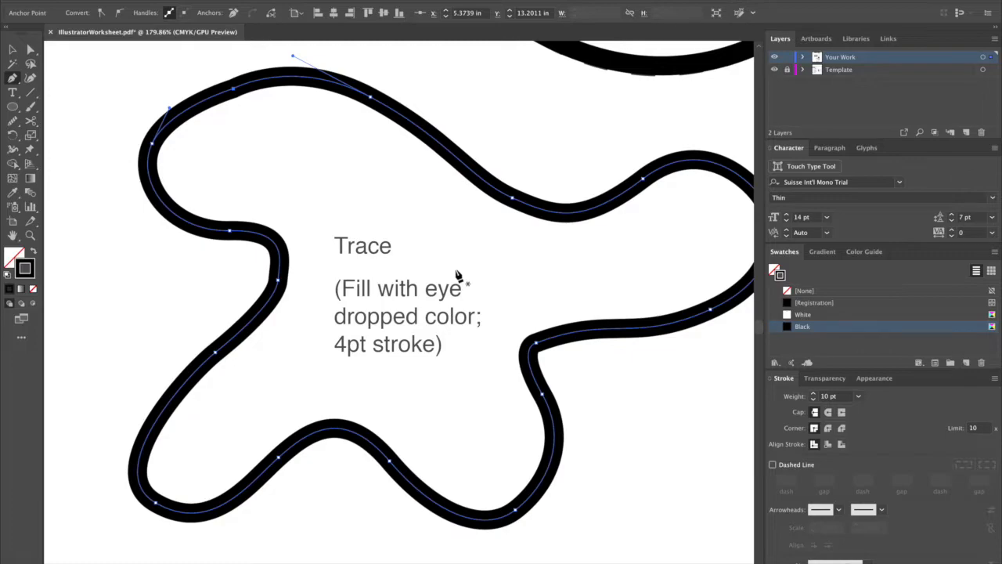
# Set the stroke weight of the traced blob to 4 pt.
pyautogui.scroll(-6, 458, 274)
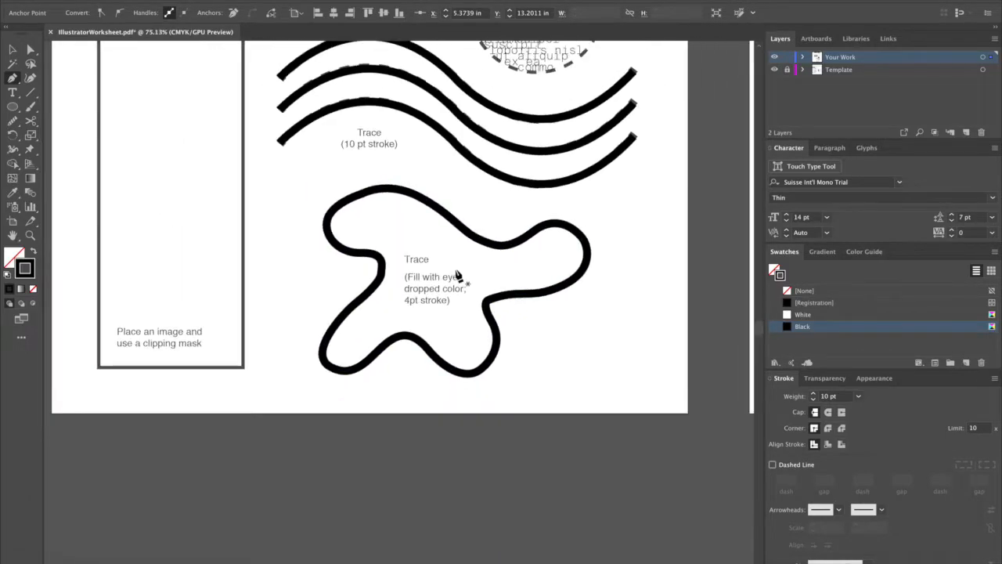
pyautogui.press('v')
pyautogui.click(466, 376)
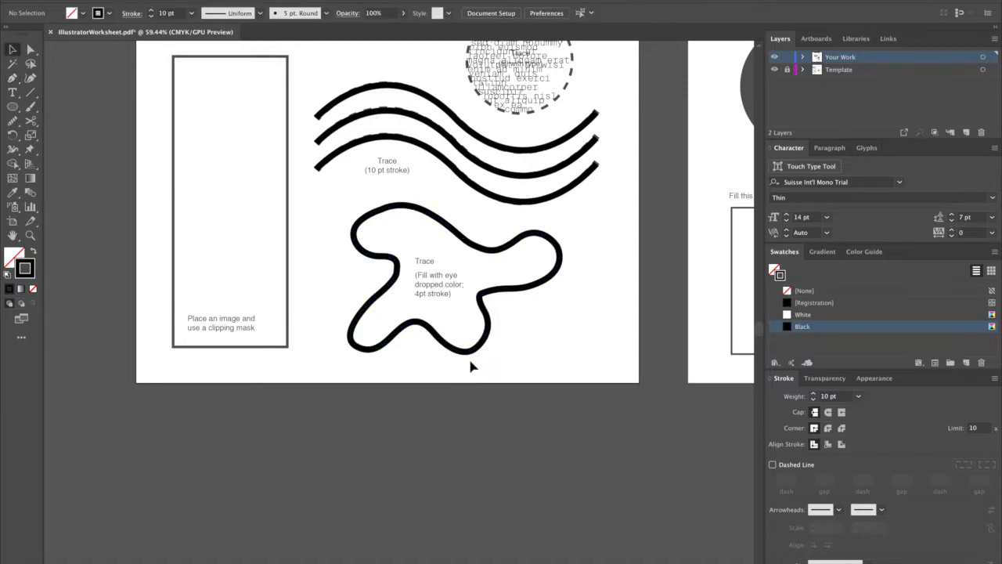
pyautogui.click(487, 321)
pyautogui.click(832, 397)
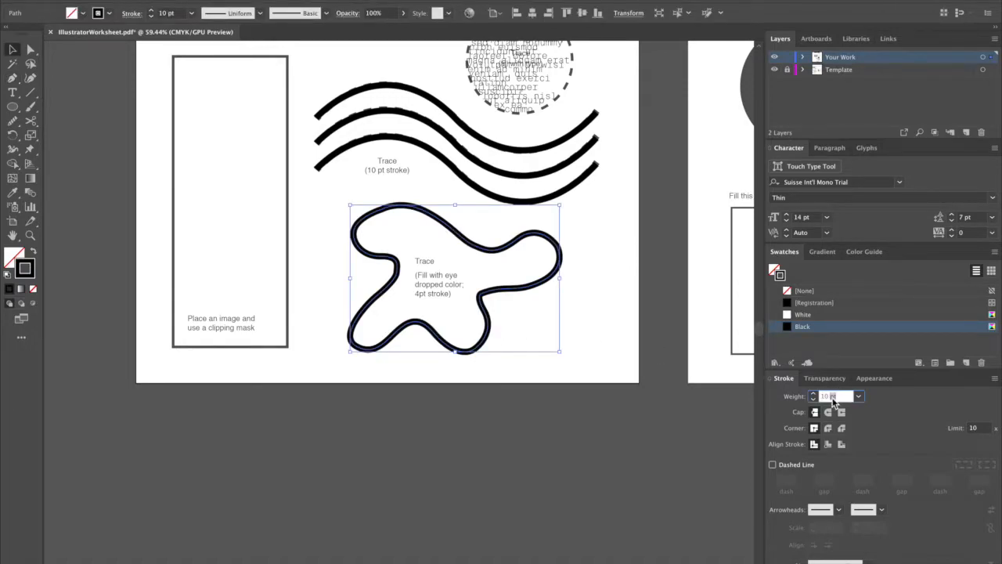
pyautogui.write('4')
pyautogui.press('Tab')
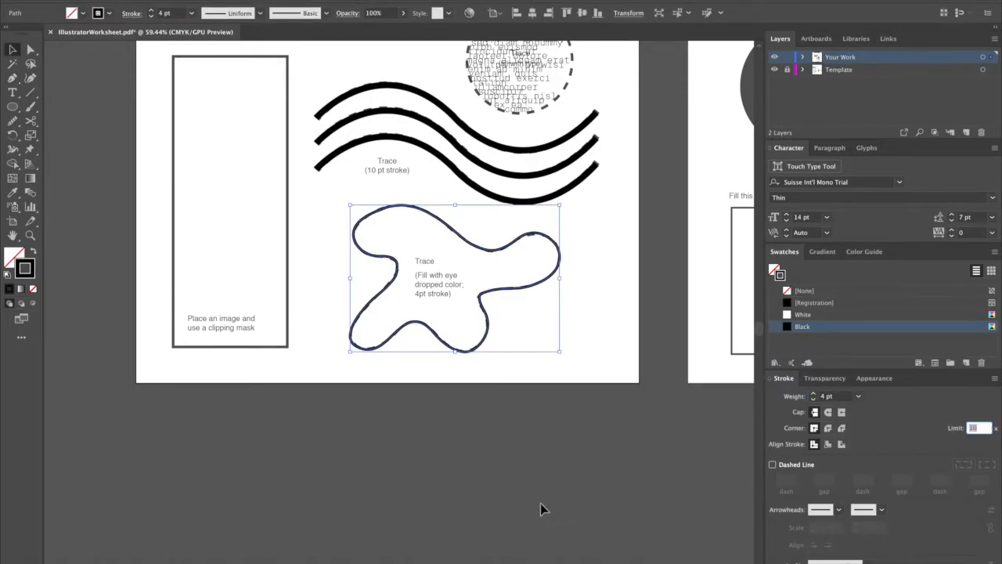
pyautogui.click(540, 504)
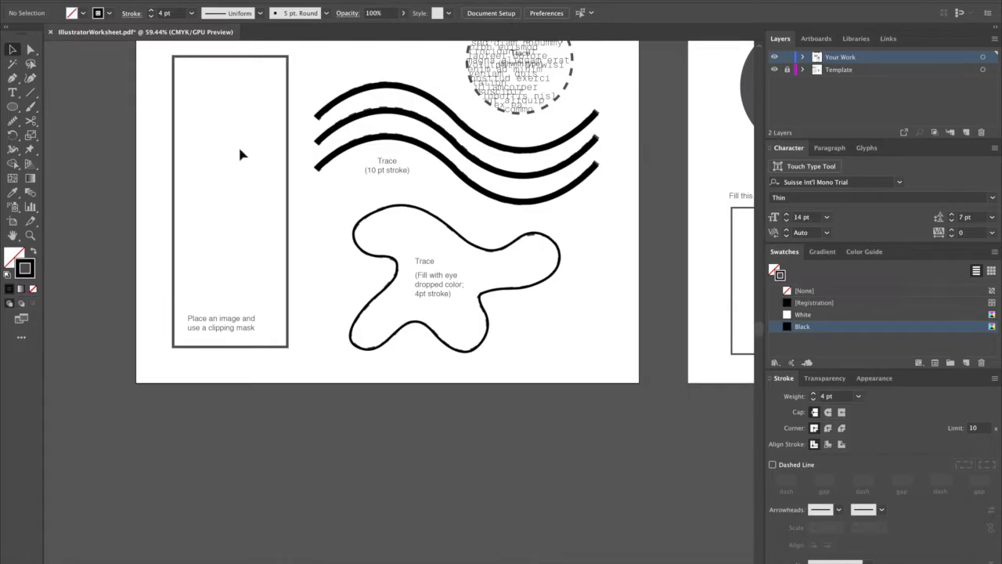
# Open the recent file Practice.ai and copy the tiger poster image from it.
pyautogui.click(103, 1)
pyautogui.moveTo(157, 24)
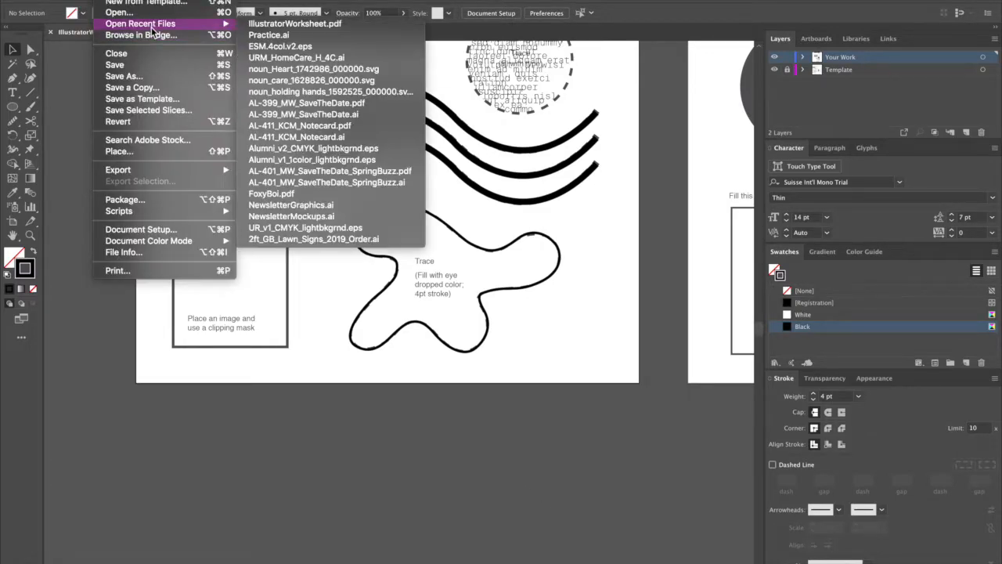
pyautogui.click(276, 31)
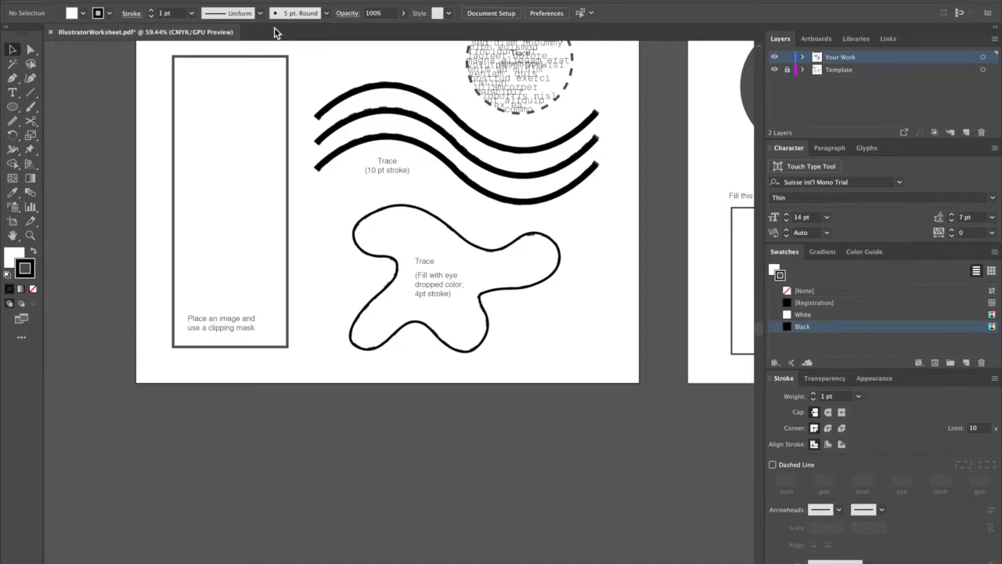
pyautogui.click(103, 1)
pyautogui.moveTo(184, 29)
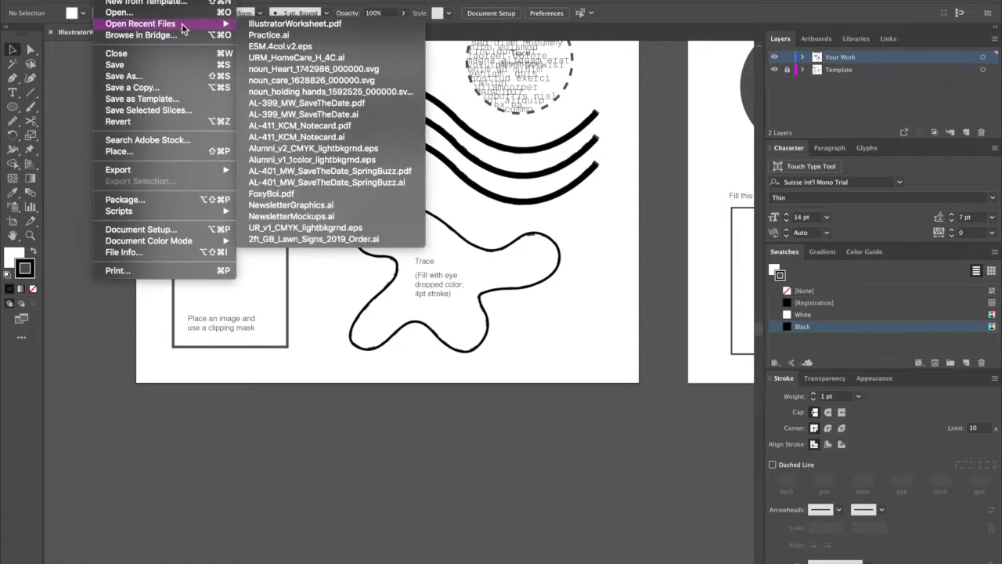
pyautogui.click(285, 34)
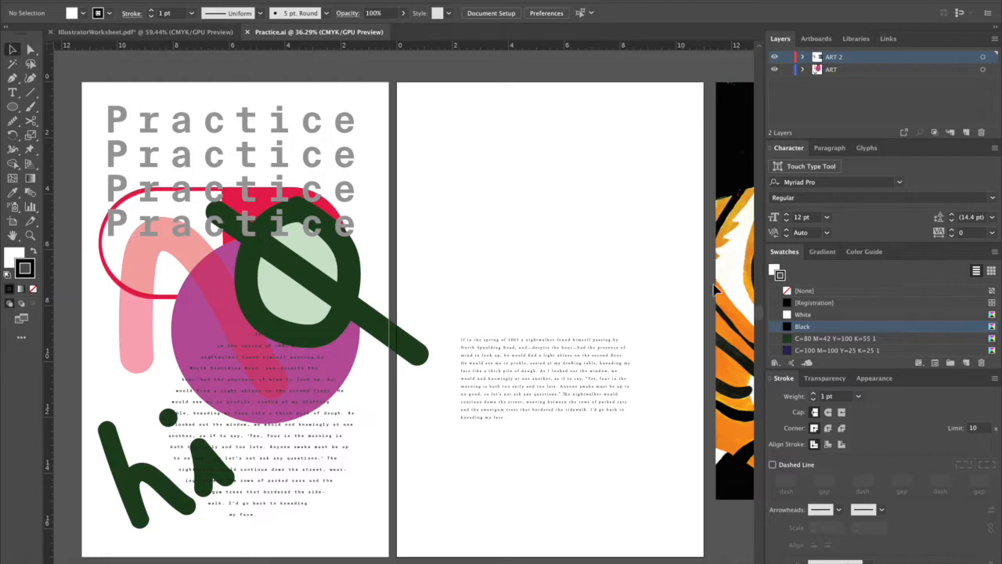
pyautogui.click(720, 289)
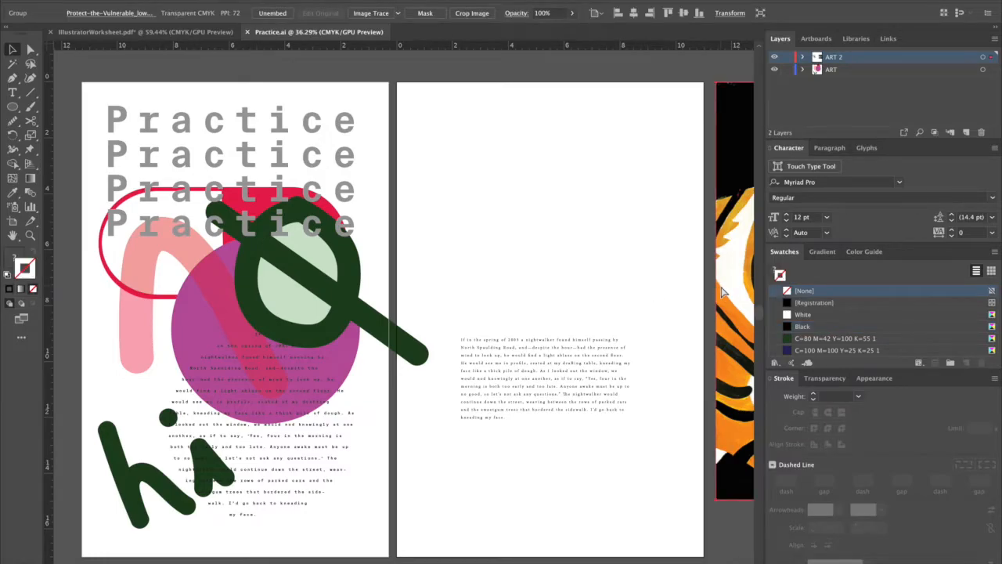
# Paste the tiger poster into IllustratorWorksheet.pdf, scale it down and place it just outside the first artboard.
pyautogui.click(157, 33)
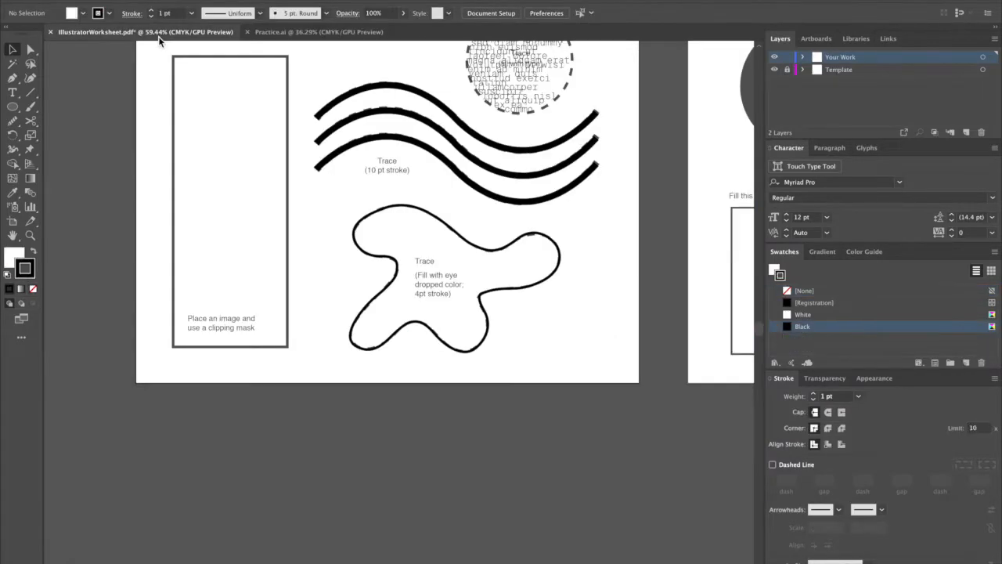
pyautogui.hotkey('ctrl', 'v')
pyautogui.moveTo(458, 364); pyautogui.dragTo(240, 311)
pyautogui.moveTo(300, 392); pyautogui.dragTo(235, 302)
pyautogui.moveTo(208, 270); pyautogui.dragTo(248, 317)
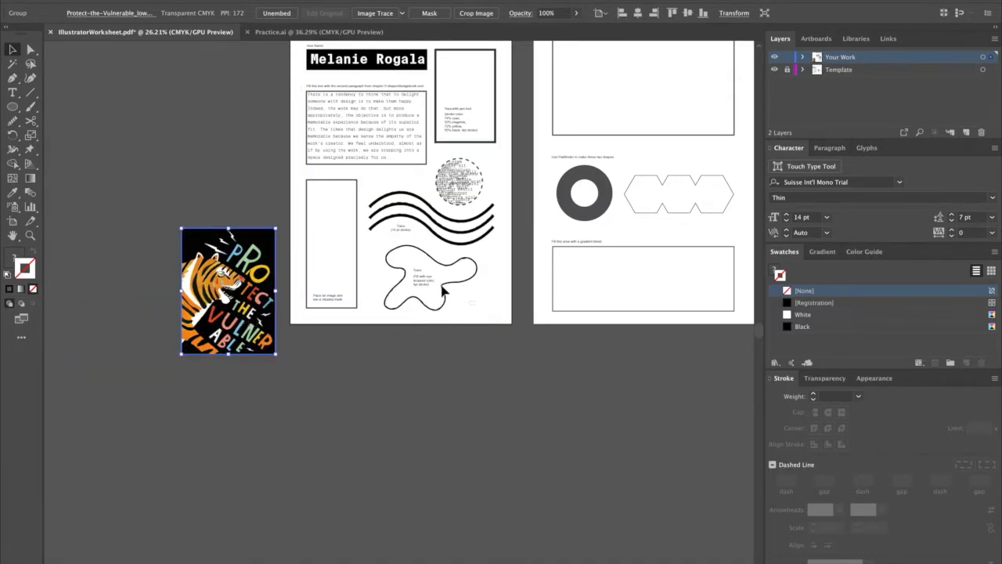
# Fill the traced blob with the yellow sampled by Eyedropper from the letter O in the tiger poster.
pyautogui.click(414, 269)
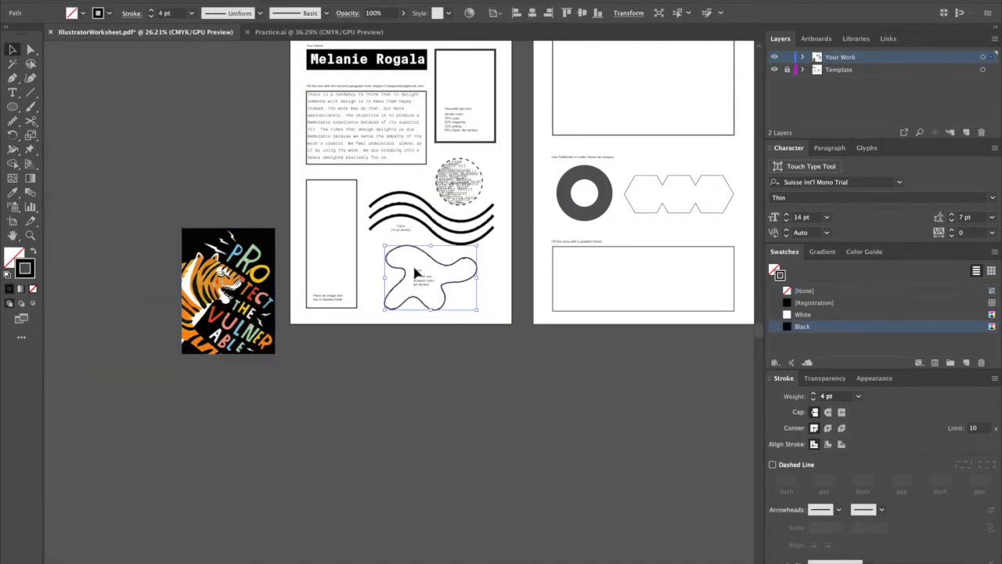
pyautogui.click(13, 255)
pyautogui.click(12, 193)
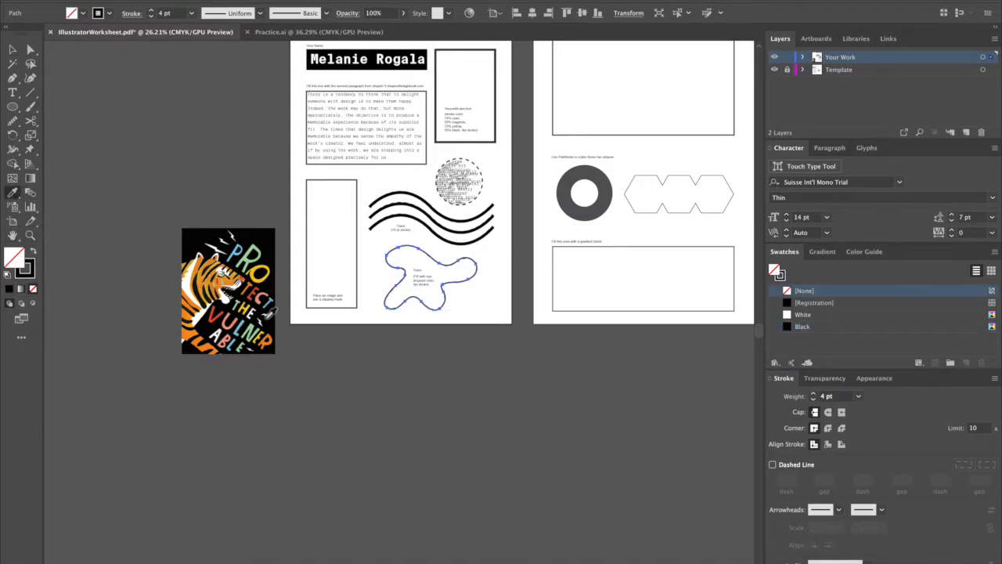
pyautogui.scroll(5, 273, 311)
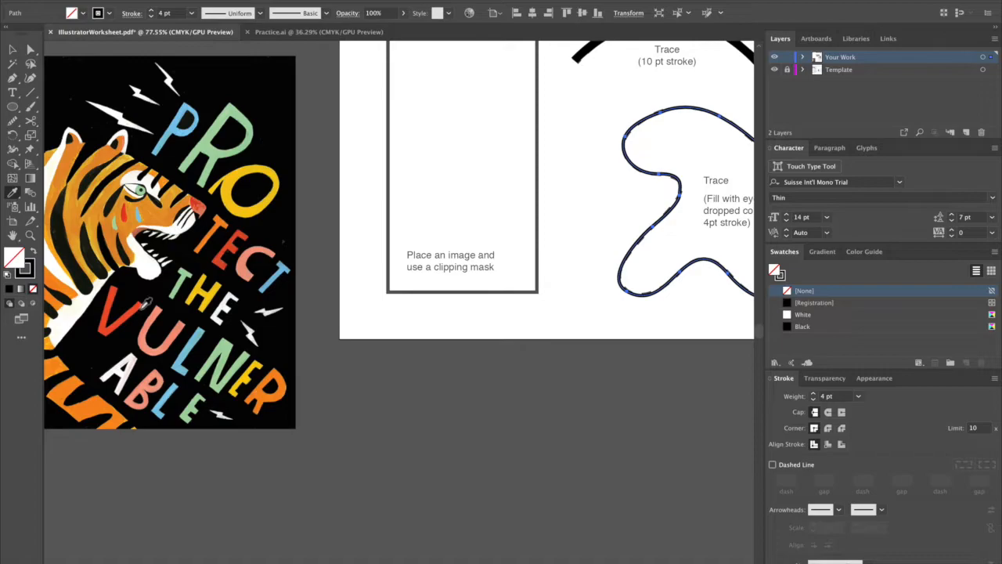
pyautogui.click(250, 208)
pyautogui.hotkey('ctrl', 'shift', 'a')
pyautogui.press('v')
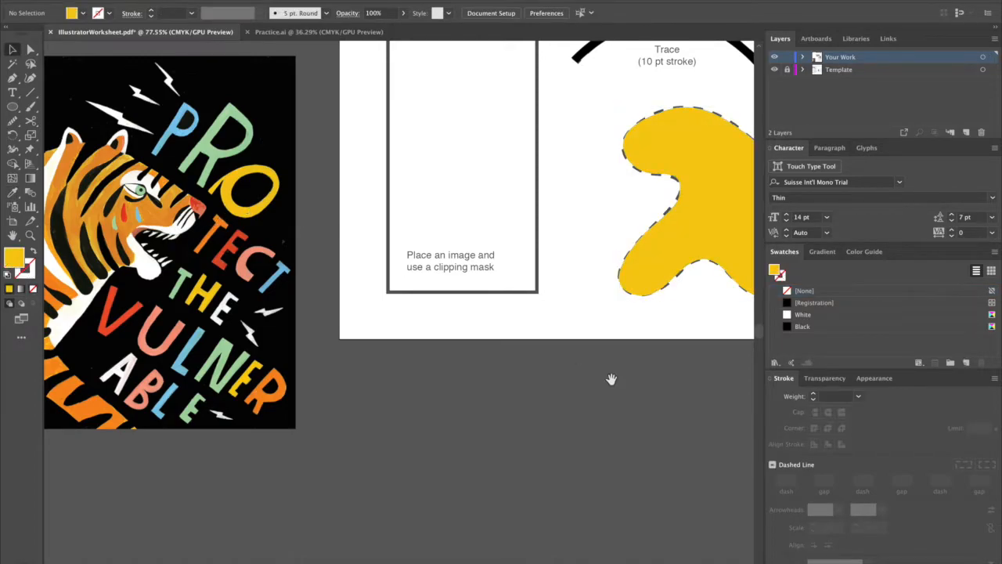
# Draw a rectangle exactly over the clipping mask frame on the first artboard.
pyautogui.moveTo(611, 379); pyautogui.dragTo(460, 514)
pyautogui.scroll(-3, 457, 520)
pyautogui.moveTo(519, 490); pyautogui.dragTo(469, 470)
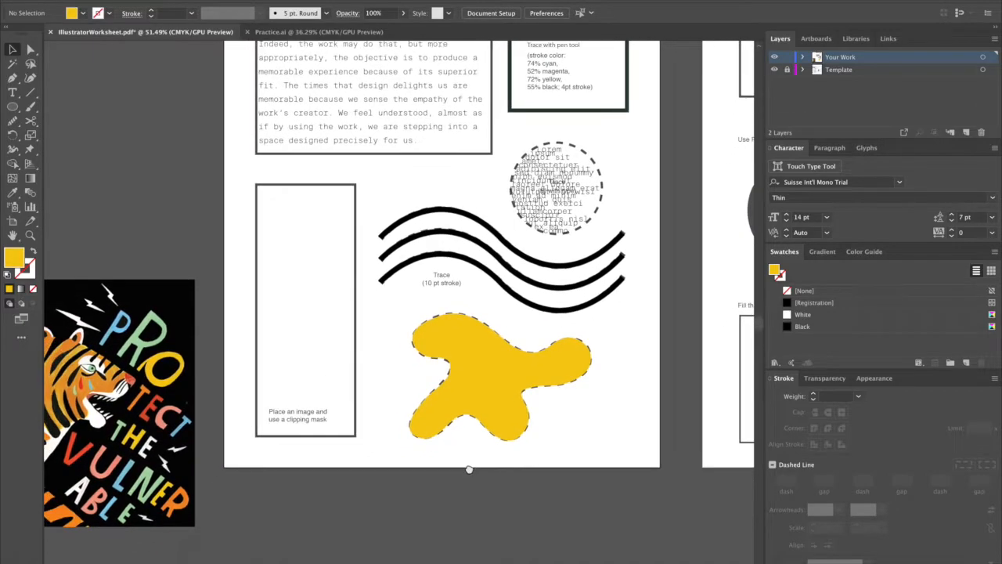
pyautogui.moveTo(13, 107); pyautogui.dragTo(65, 112)
pyautogui.moveTo(322, 285); pyautogui.dragTo(356, 439)
pyautogui.press('v')
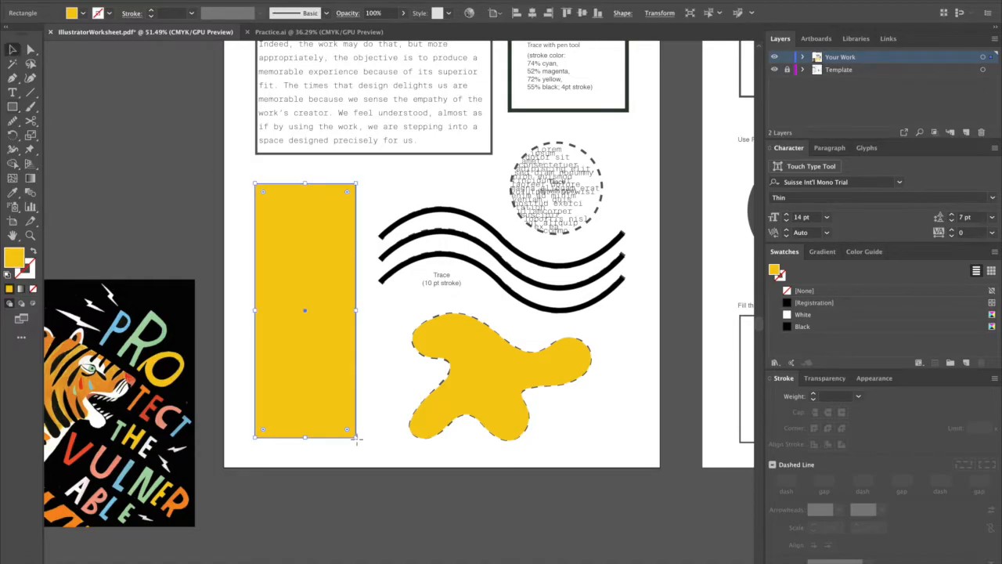
# Move the tiger poster behind the yellow rectangle, enlarge it past the frame and make a clipping mask from both.
pyautogui.moveTo(172, 317); pyautogui.dragTo(344, 271)
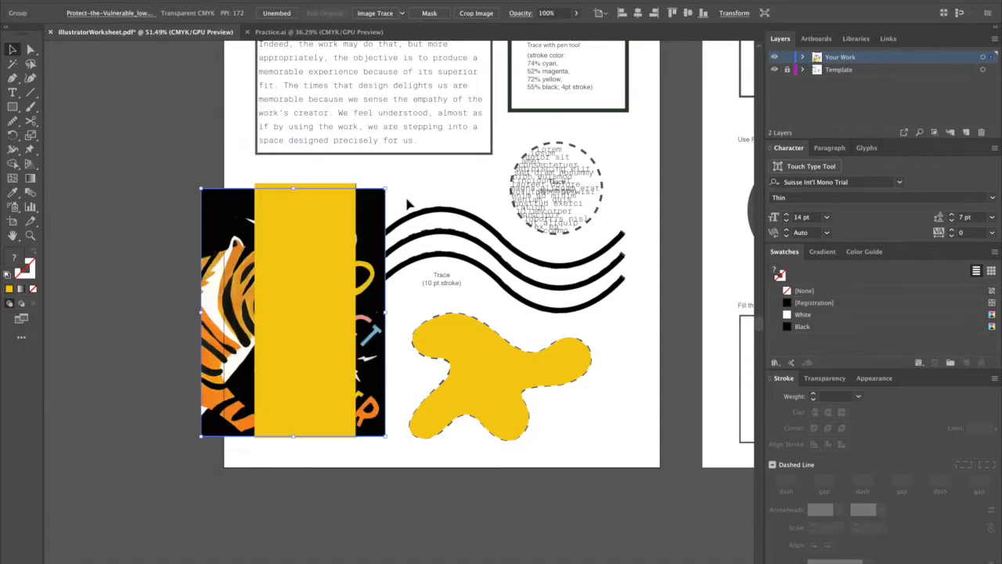
pyautogui.moveTo(385, 190); pyautogui.dragTo(427, 132)
pyautogui.rightClick(338, 307)
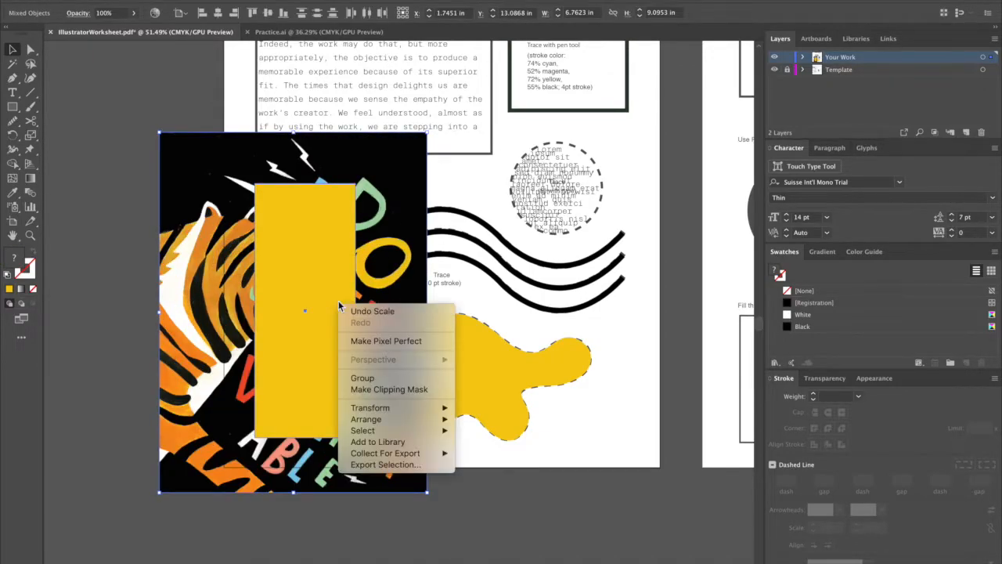
pyautogui.click(379, 393)
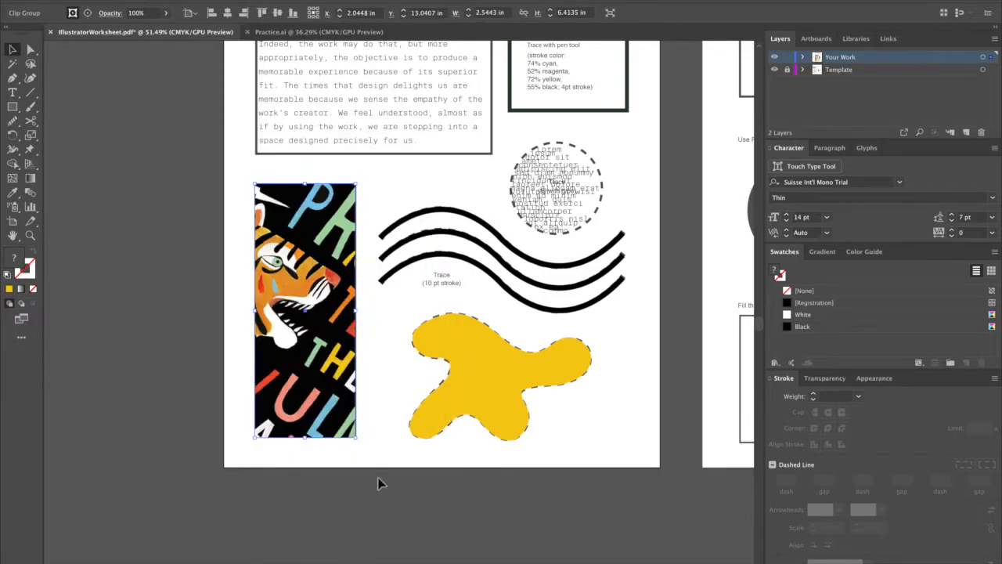
# Isolate the clip group and shift the poster inside the mask to bring more of the tiger's head into the frame.
pyautogui.doubleClick(329, 382)
pyautogui.doubleClick(322, 374)
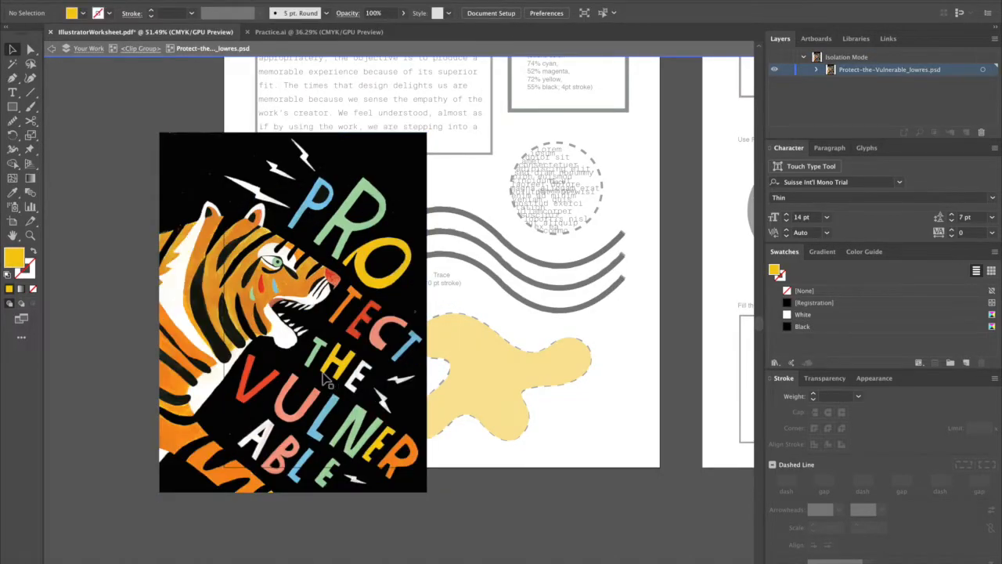
pyautogui.moveTo(308, 379); pyautogui.dragTo(321, 379)
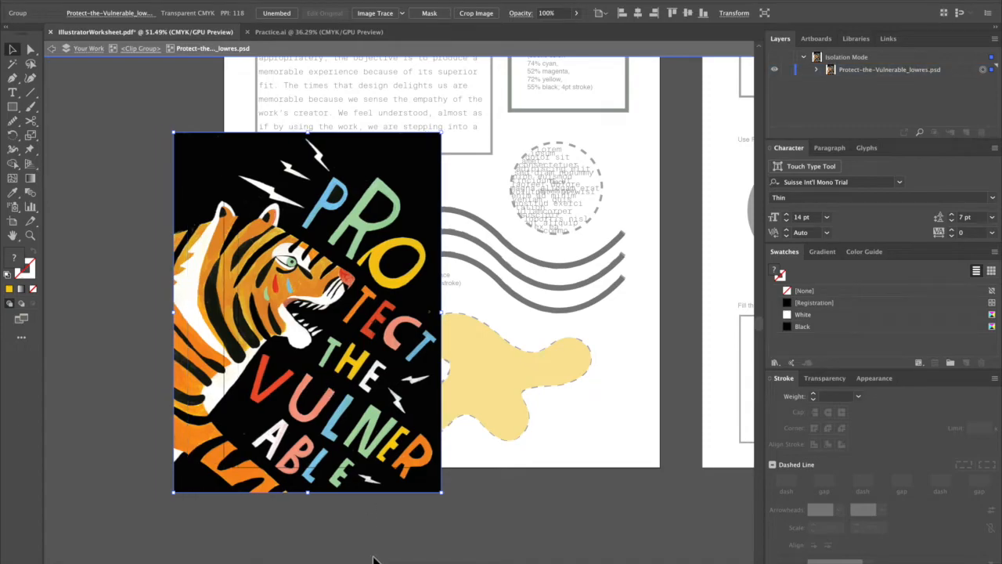
pyautogui.doubleClick(323, 443)
pyautogui.doubleClick(309, 395)
pyautogui.click(309, 396)
pyautogui.moveTo(310, 396)
pyautogui.mouseDown()
pyautogui.moveTo(316, 381)
pyautogui.moveTo(316, 406)
pyautogui.mouseUp()
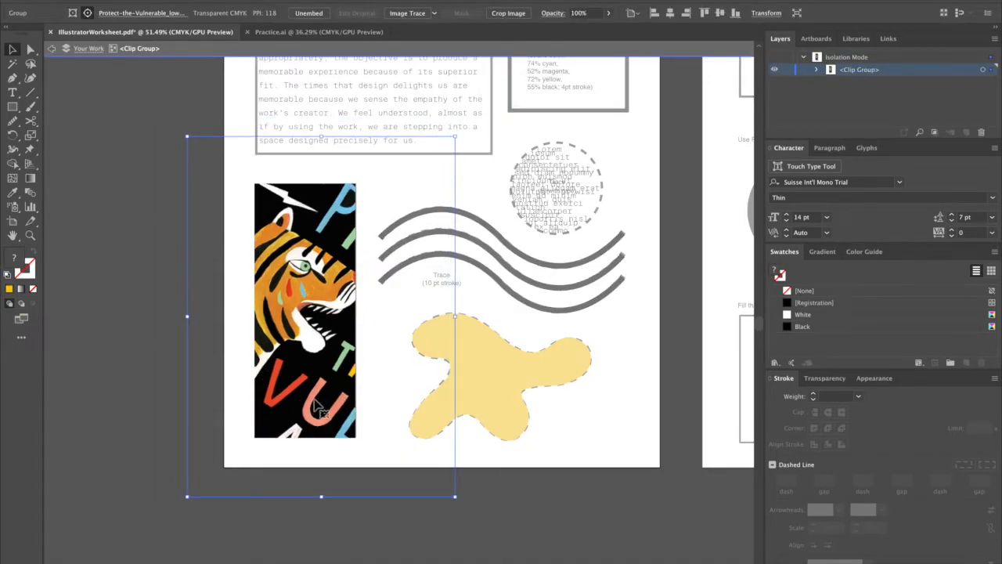
# Enlarge and reposition the poster inside the mask so the tiger's face fills the frame, and leave isolation mode.
pyautogui.scroll(2, 315, 404)
pyautogui.moveTo(512, 536); pyautogui.dragTo(544, 563)
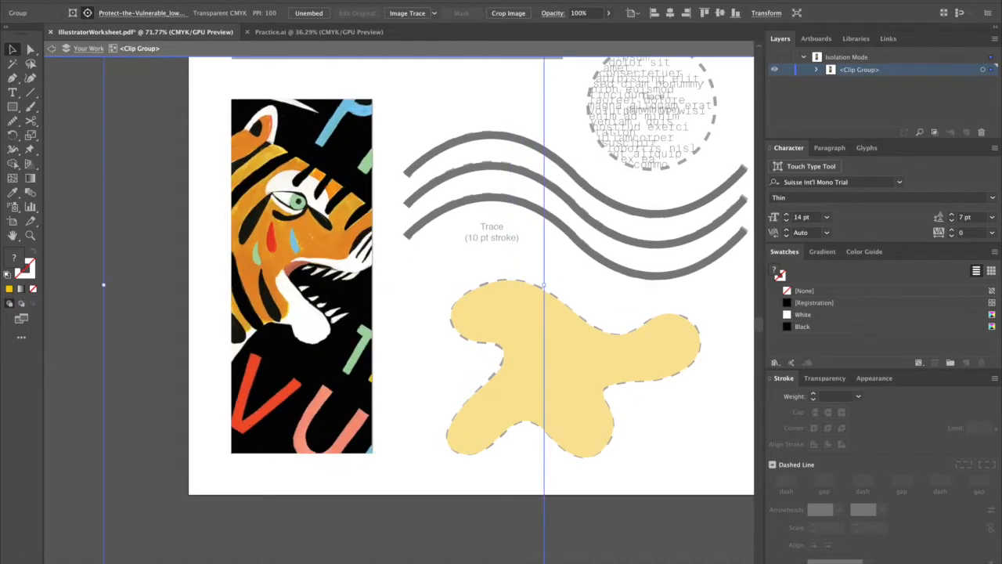
pyautogui.scroll(-5, 601, 312)
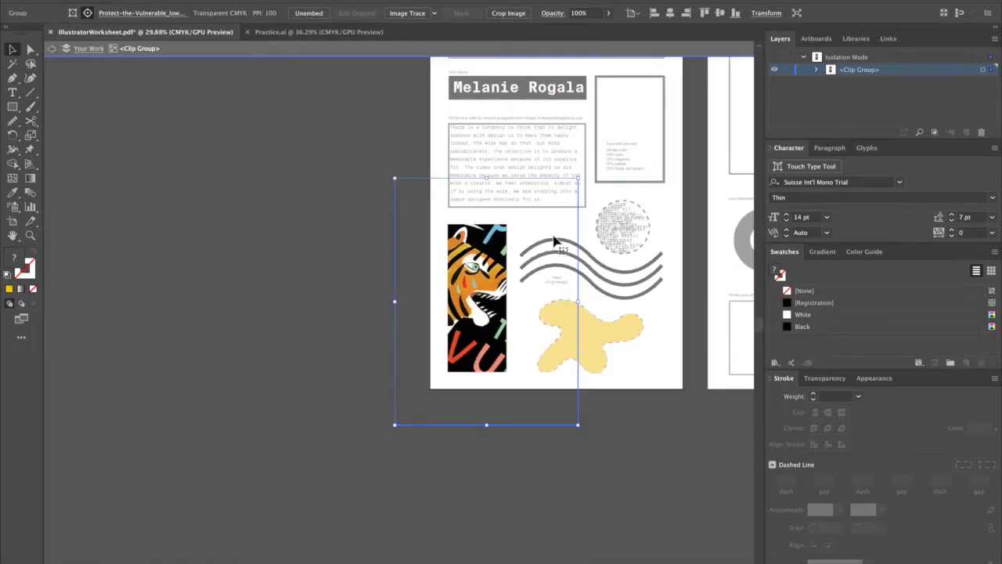
pyautogui.moveTo(578, 178); pyautogui.dragTo(613, 145)
pyautogui.moveTo(493, 270); pyautogui.dragTo(494, 287)
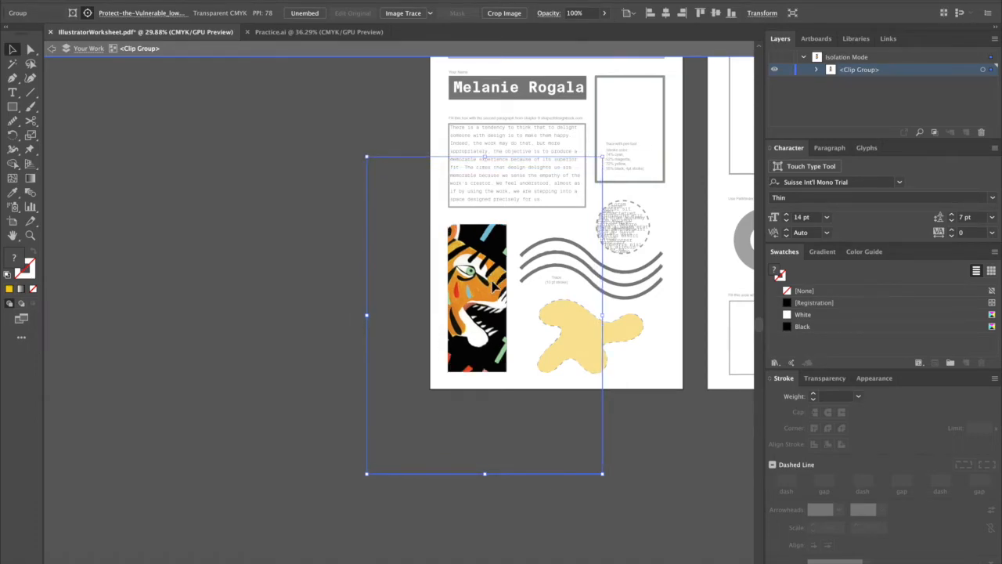
pyautogui.click(670, 455)
pyautogui.moveTo(658, 397); pyautogui.dragTo(278, 398)
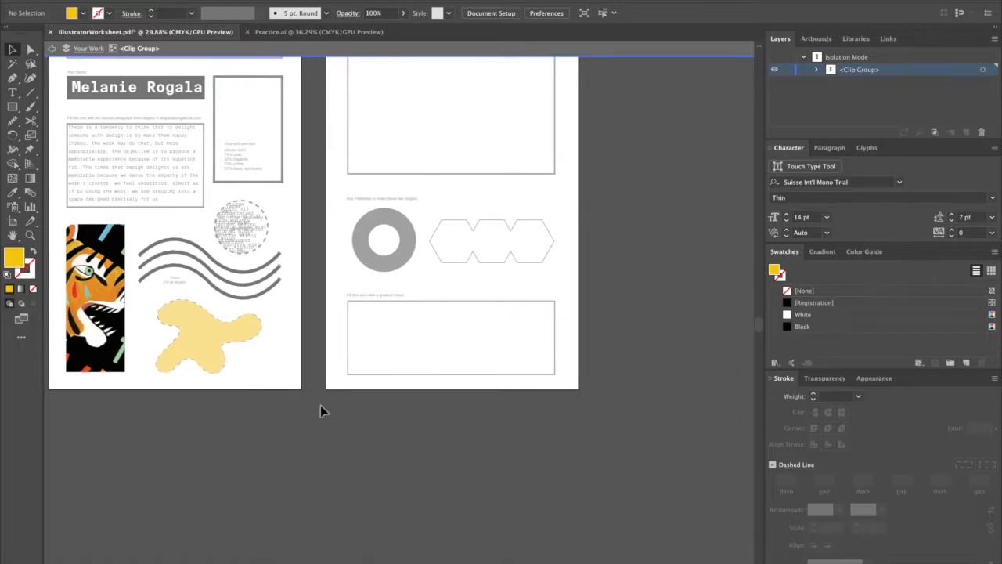
pyautogui.doubleClick(346, 430)
pyautogui.moveTo(417, 227); pyautogui.dragTo(401, 345)
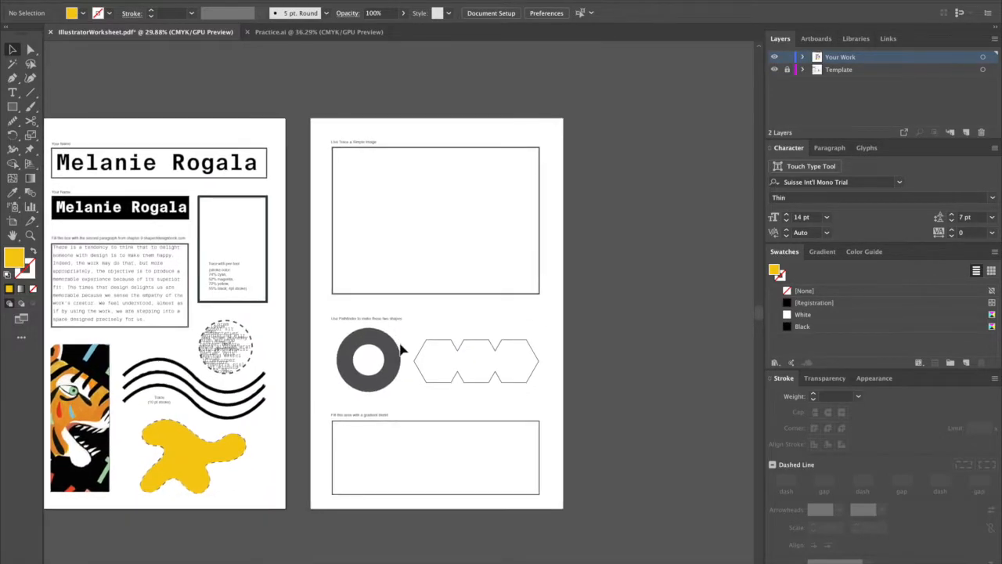
pyautogui.scroll(4, 401, 345)
pyautogui.moveTo(450, 226); pyautogui.dragTo(436, 397)
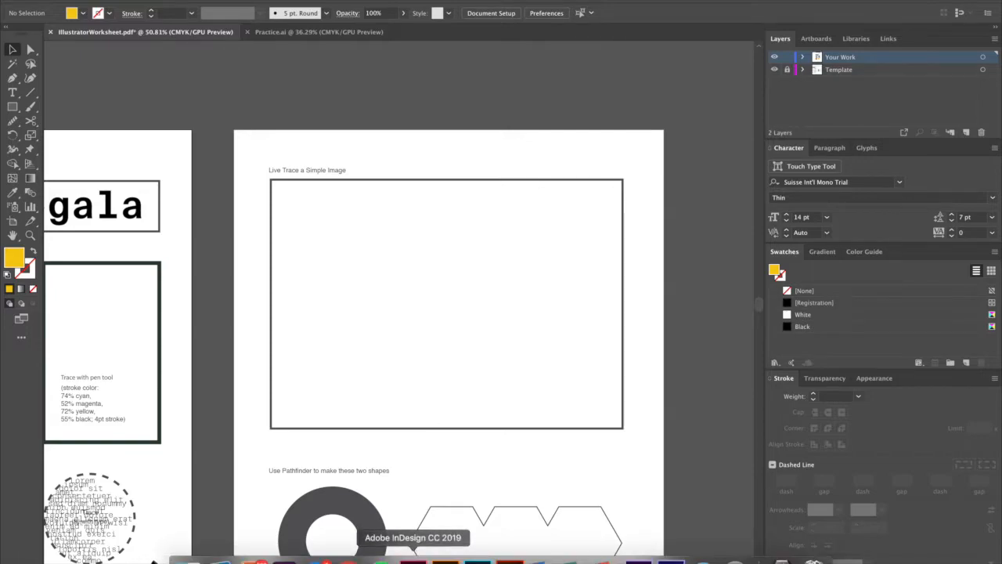
pyautogui.click(348, 561)
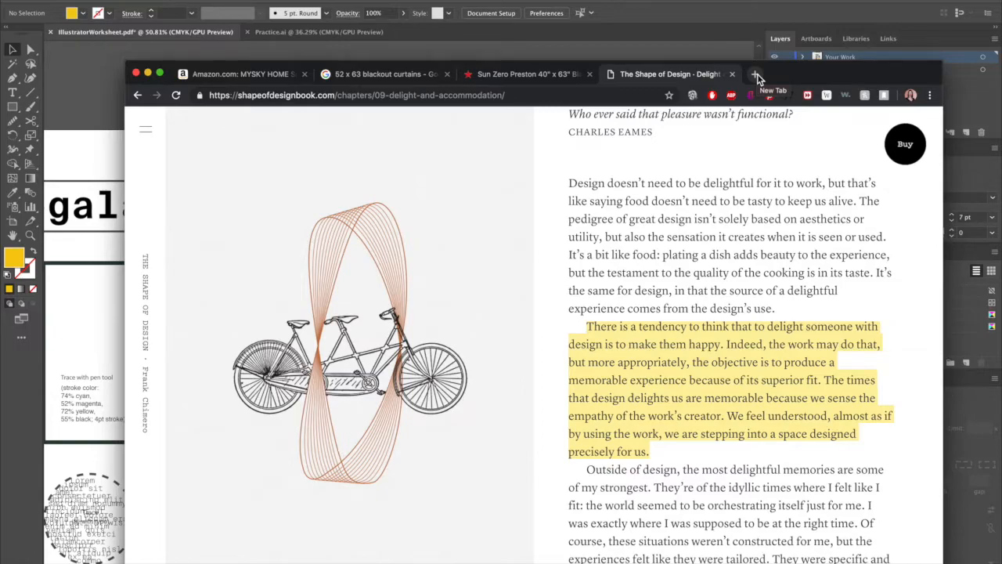
pyautogui.click(672, 43)
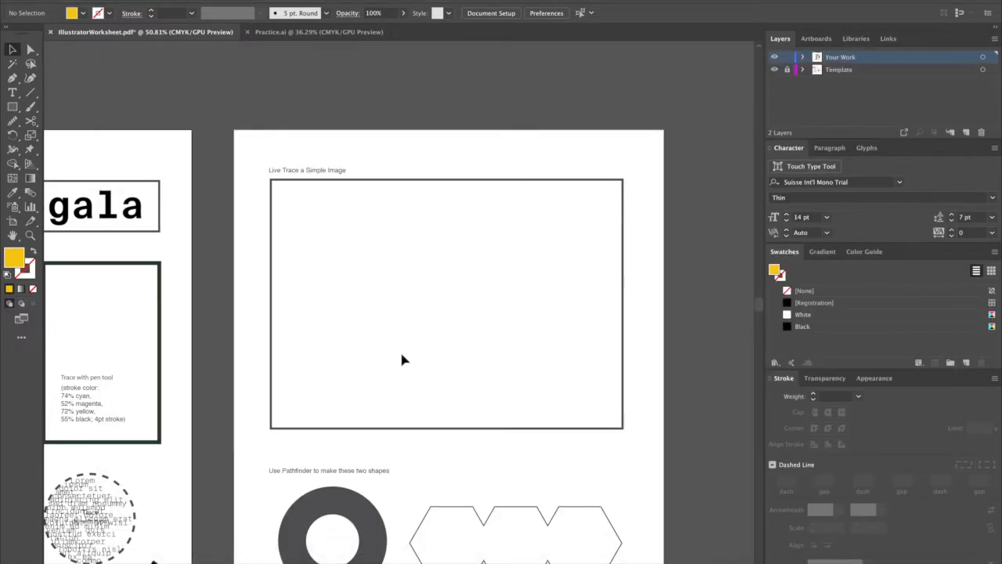
# Copy the tiger poster from inside the clip group and paste it outside the group onto the second artboard.
pyautogui.scroll(-5, 401, 360)
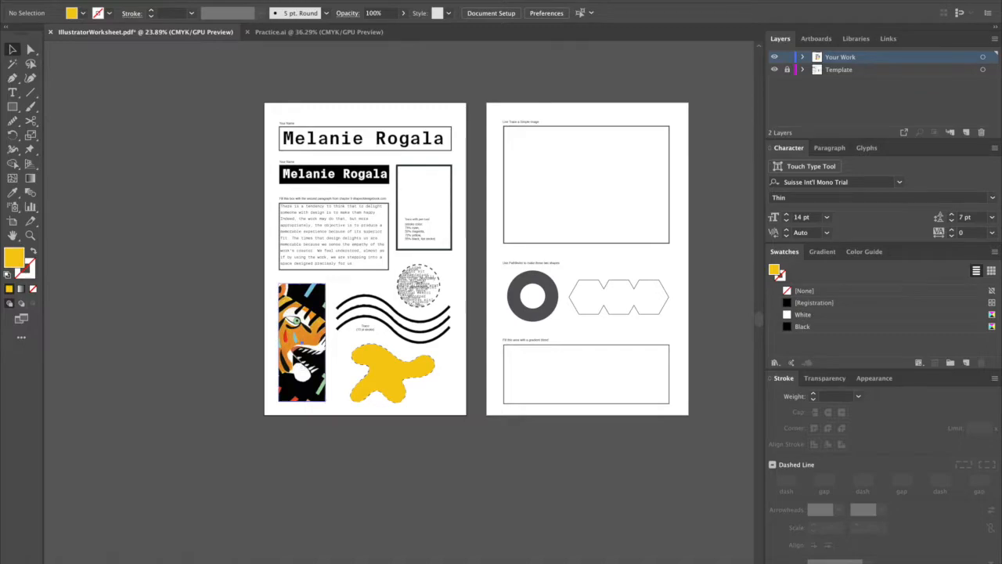
pyautogui.doubleClick(313, 387)
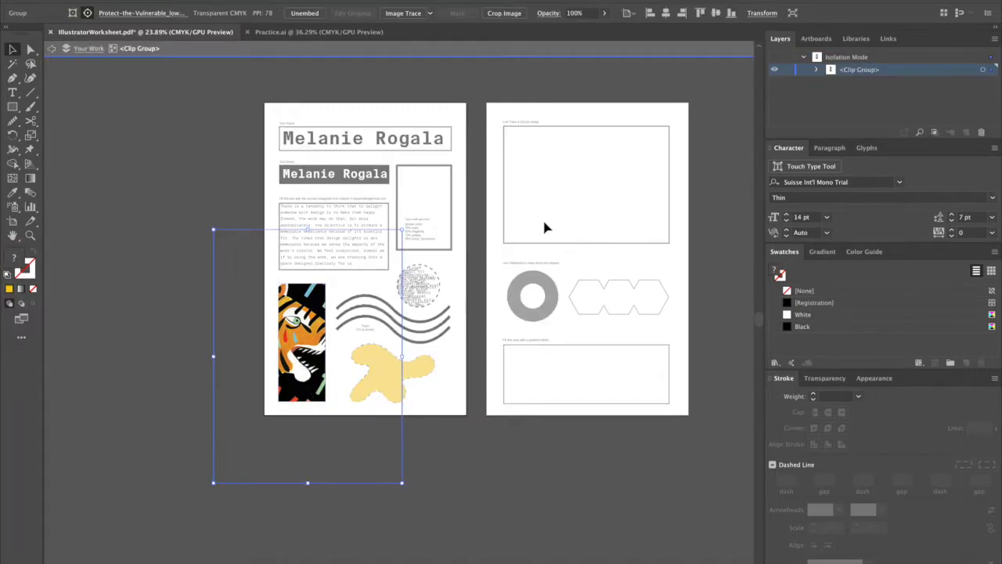
pyautogui.doubleClick(573, 208)
pyautogui.press('super+v')
pyautogui.moveTo(578, 231); pyautogui.dragTo(369, 394)
pyautogui.moveTo(213, 454); pyautogui.dragTo(399, 267)
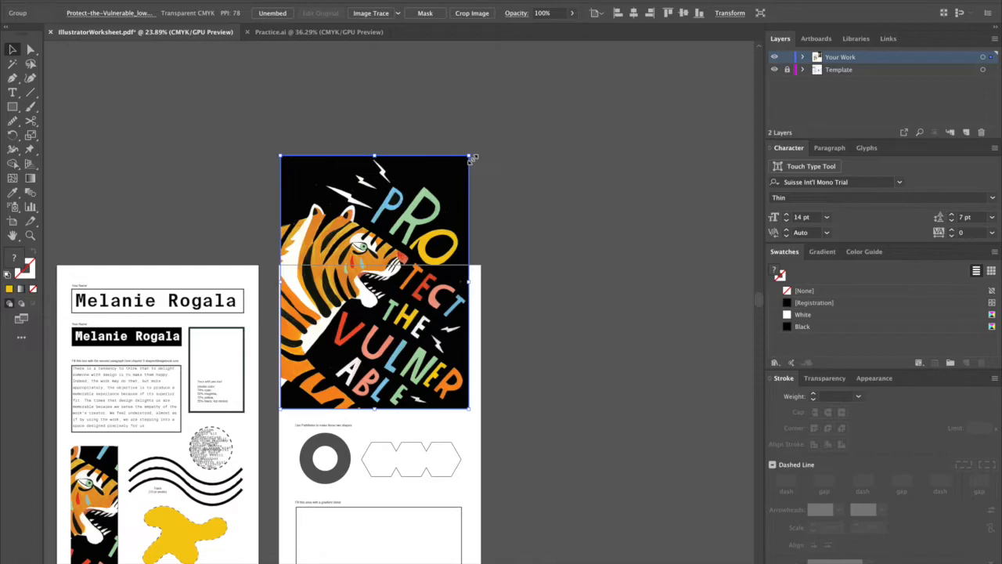
# Scale down the pasted poster and position it inside the Live Trace frame on the second artboard.
pyautogui.moveTo(472, 158); pyautogui.dragTo(427, 218)
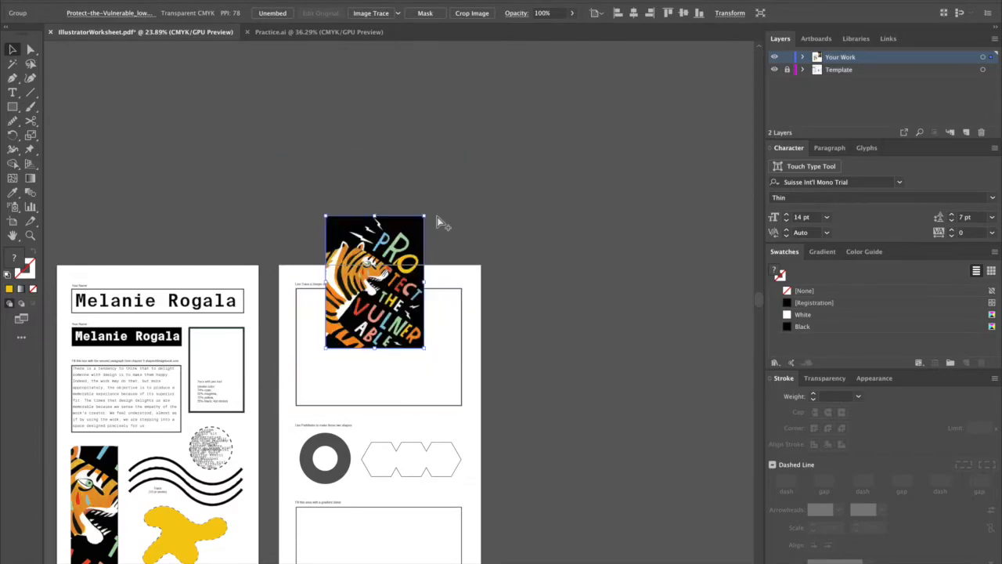
pyautogui.moveTo(382, 350); pyautogui.dragTo(379, 400)
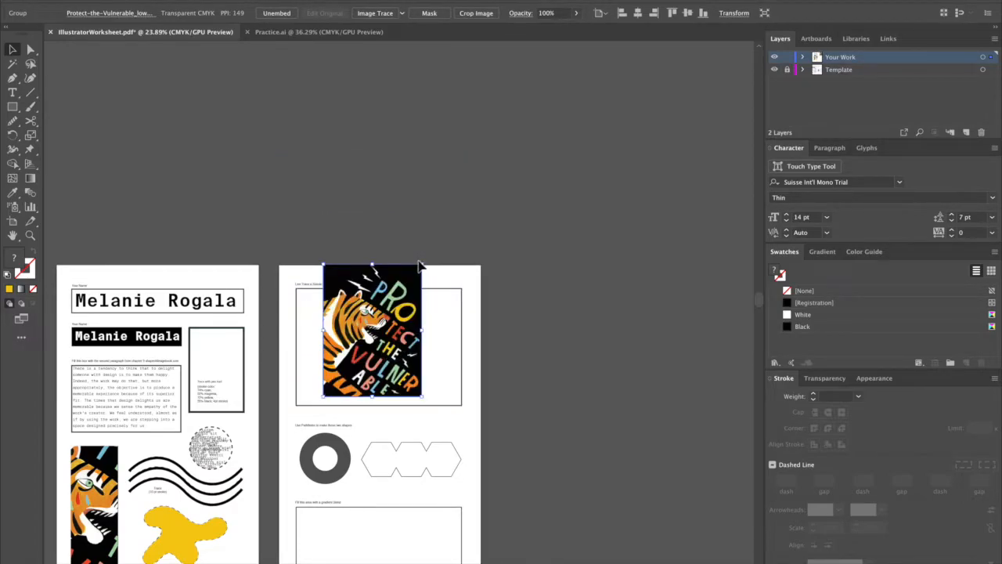
pyautogui.moveTo(423, 265); pyautogui.dragTo(394, 299)
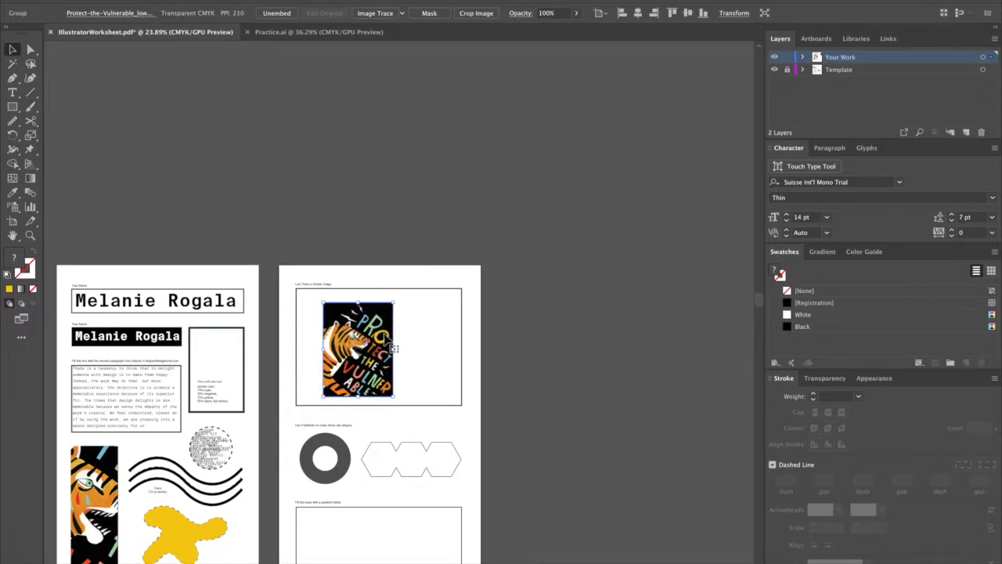
pyautogui.scroll(3, 384, 333)
pyautogui.scroll(-2, 385, 338)
pyautogui.hscroll(-3, 385, 338)
pyautogui.moveTo(459, 230); pyautogui.dragTo(484, 220)
pyautogui.moveTo(454, 262); pyautogui.dragTo(453, 264)
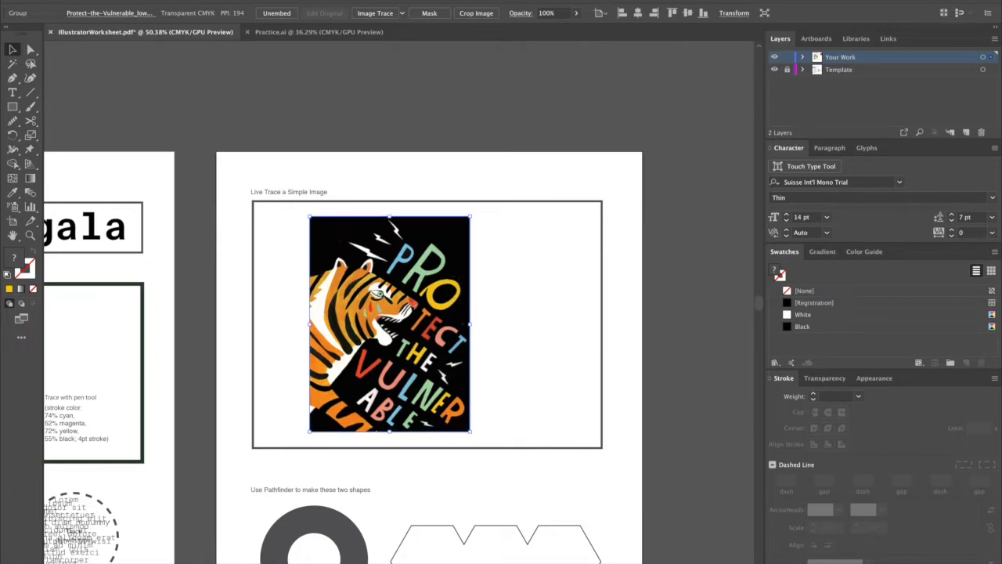
# Image Trace the poster on the second artboard with the 16 Colors preset and expand the result into paths.
pyautogui.click(376, 13)
pyautogui.hotkey('ctrl', 'z')
pyautogui.click(401, 13)
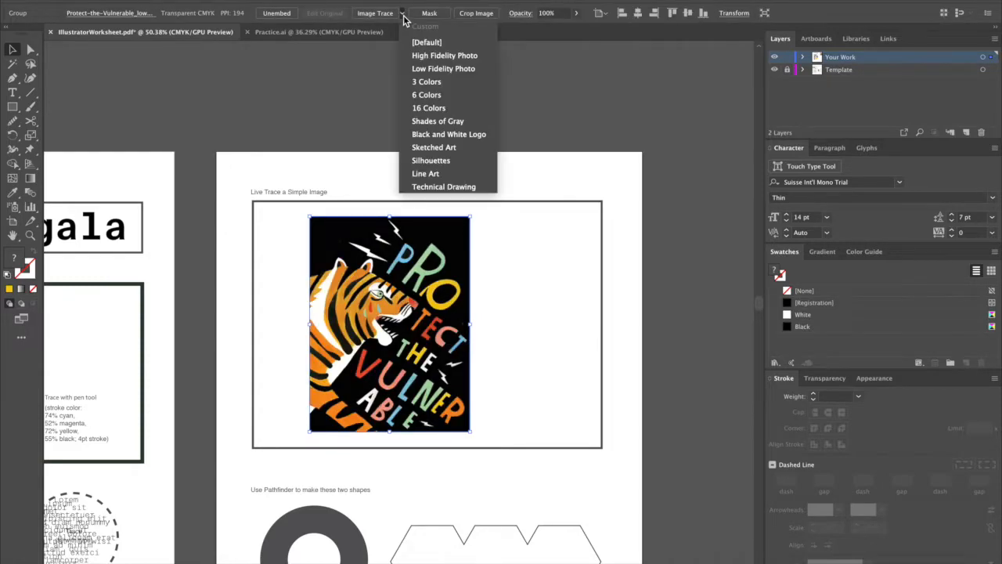
pyautogui.click(438, 110)
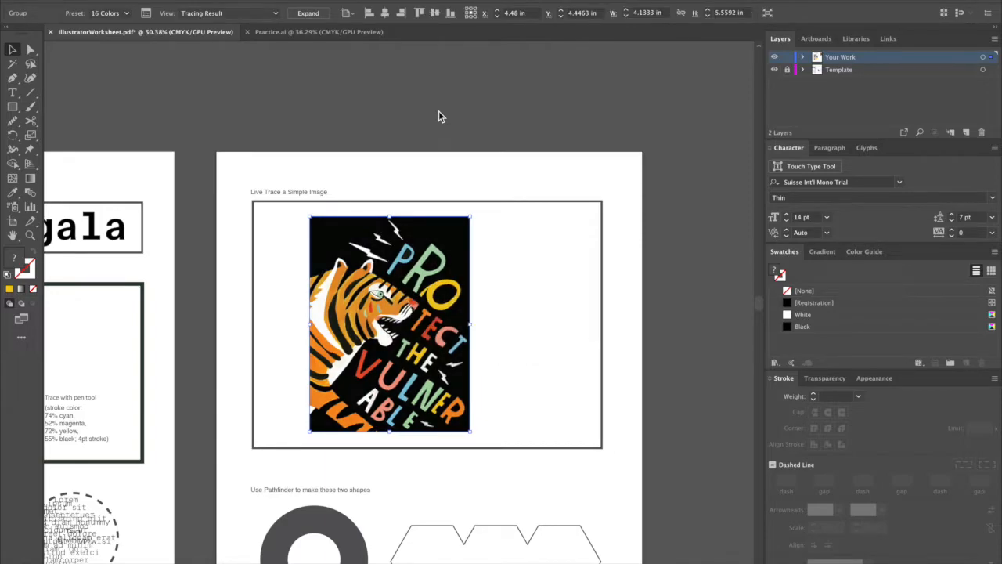
pyautogui.click(313, 13)
pyautogui.click(522, 346)
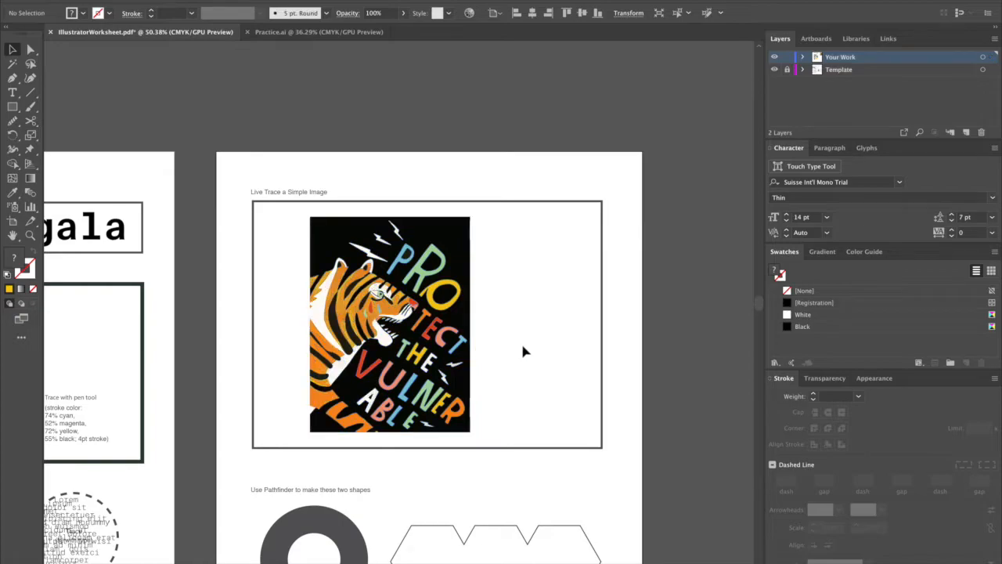
# Try pulling the yellow letter O out of the traced poster and enlarging it on the blank area beside it, and undo the changes.
pyautogui.press('a')
pyautogui.scroll(5, 494, 352)
pyautogui.moveTo(351, 307); pyautogui.dragTo(531, 328)
pyautogui.hotkey('ctrl', 'z')
pyautogui.click(197, 231)
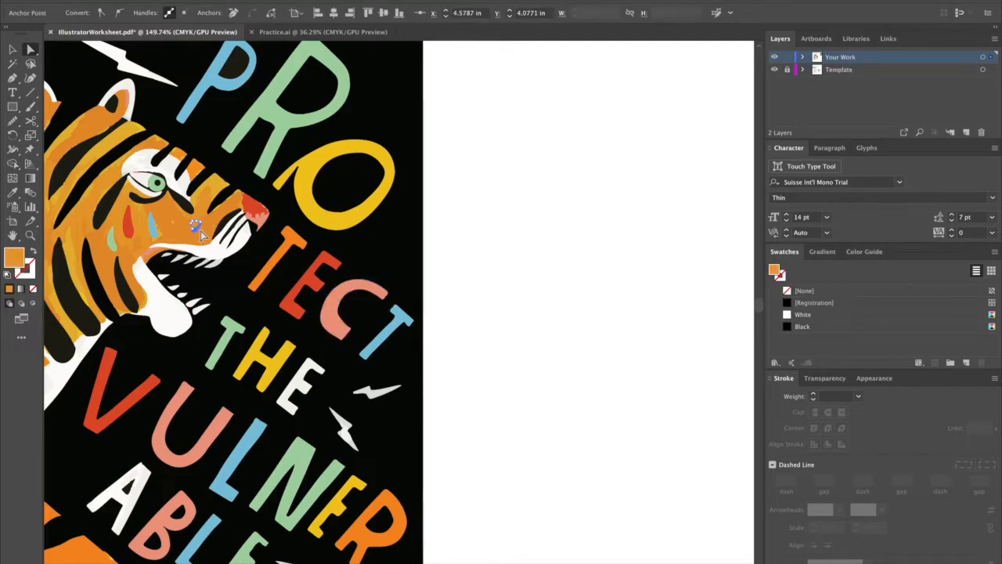
pyautogui.moveTo(364, 223); pyautogui.dragTo(555, 271)
pyautogui.press('v')
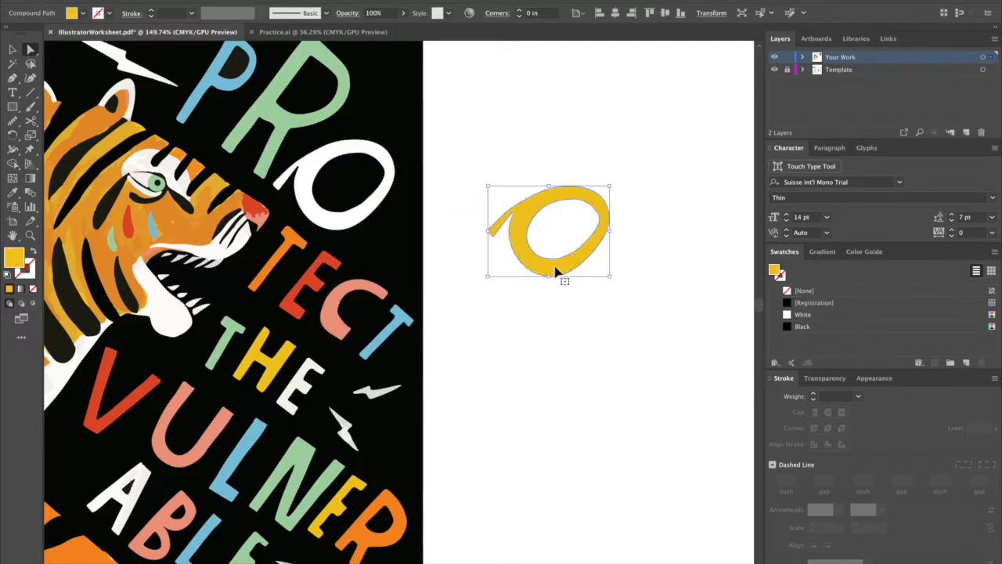
pyautogui.moveTo(610, 188); pyautogui.dragTo(649, 156)
pyautogui.scroll(-4, 649, 155)
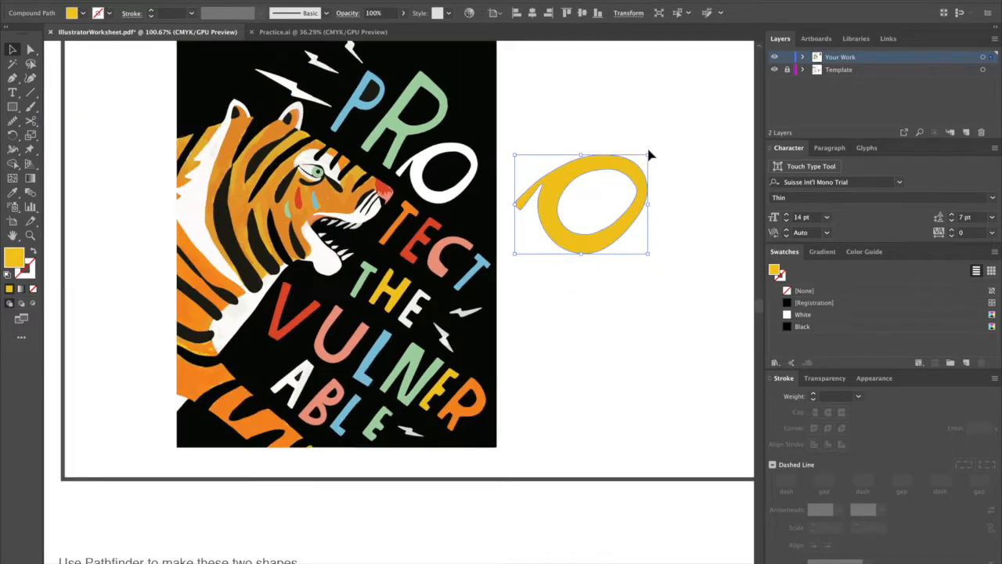
pyautogui.click(678, 320)
pyautogui.hotkey('ctrl', 'z')
pyautogui.hotkey('ctrl', 'z')
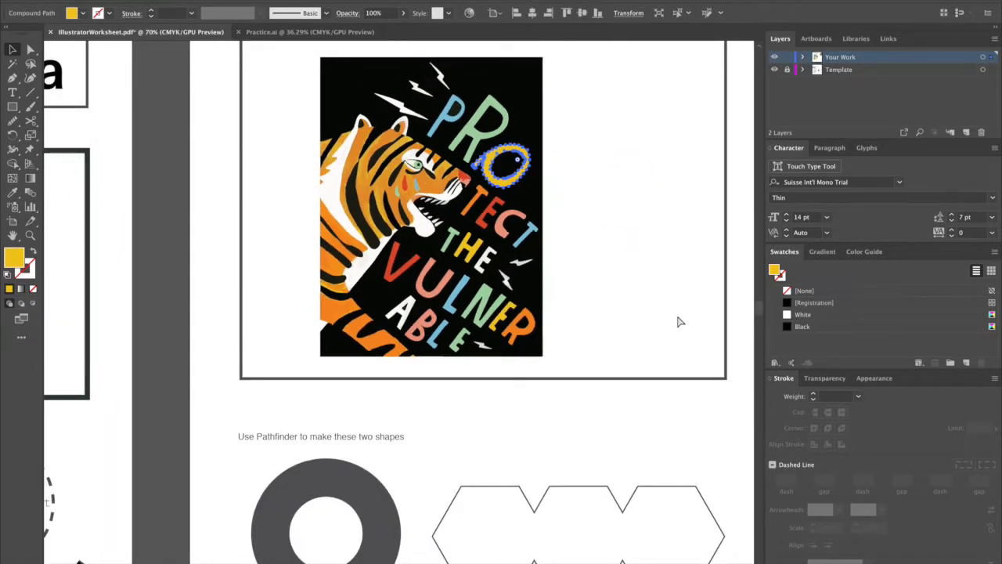
# Draw a yellow circle about 2.77 in wide over the outer edge of the grey ring in the Pathfinder exercise.
pyautogui.scroll(-1, 678, 421)
pyautogui.moveTo(677, 423); pyautogui.dragTo(625, 229)
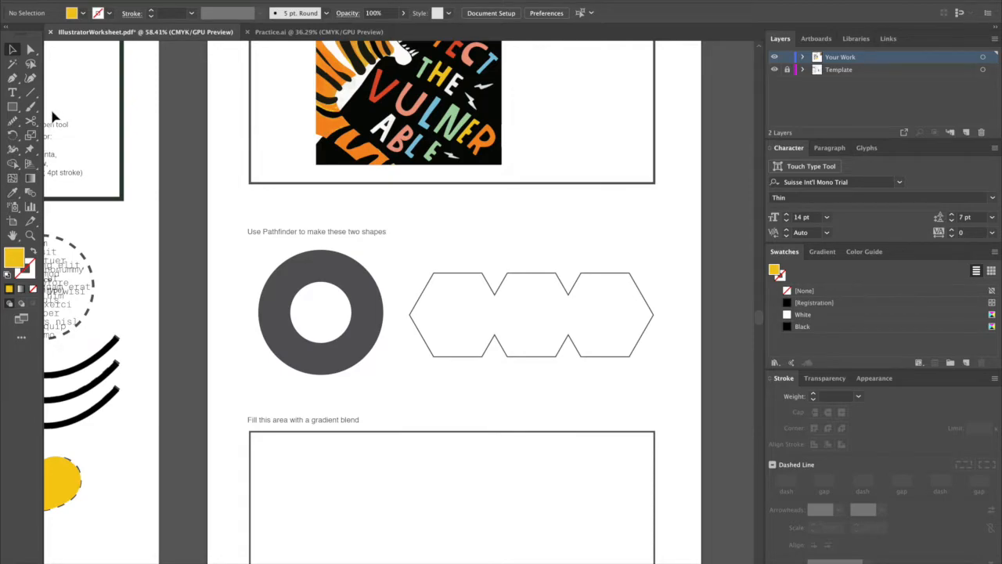
pyautogui.click(12, 106)
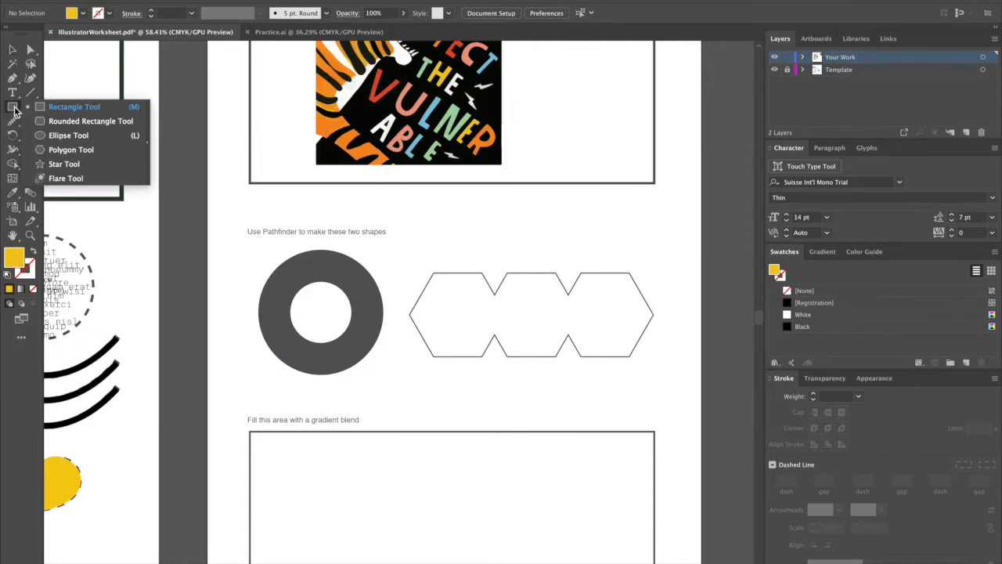
pyautogui.click(68, 137)
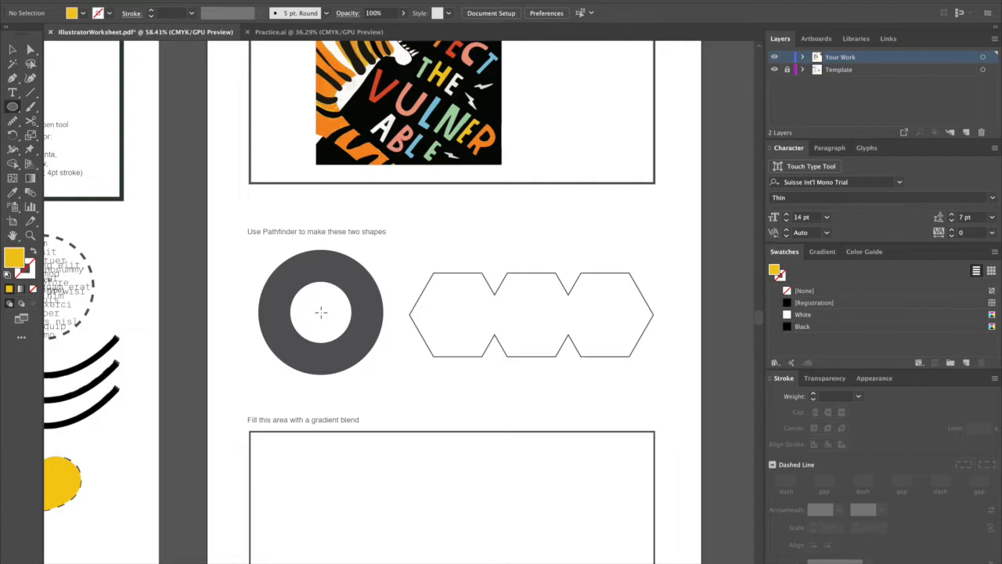
pyautogui.moveTo(321, 312); pyautogui.dragTo(357, 269)
pyautogui.press('v')
pyautogui.moveTo(386, 373); pyautogui.dragTo(391, 378)
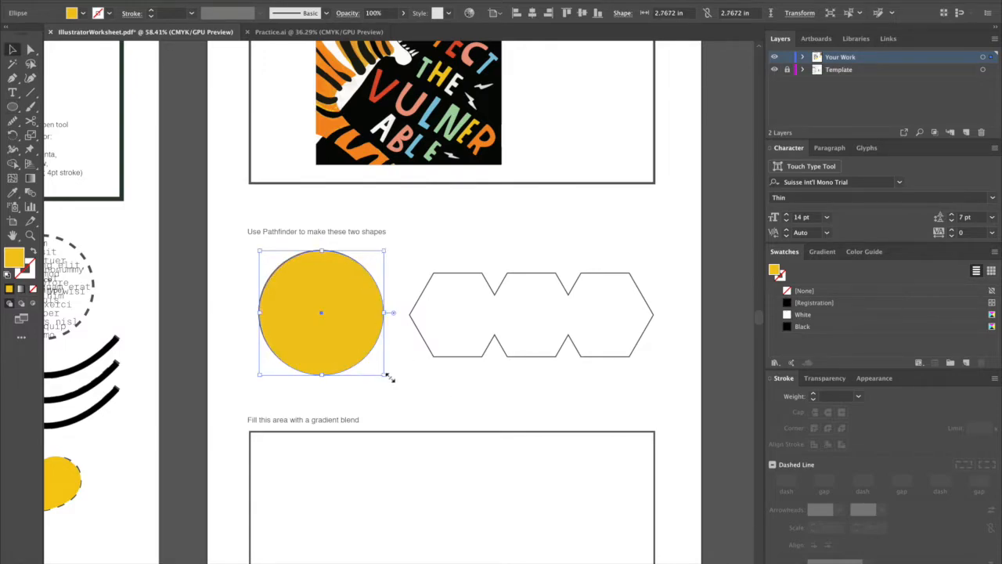
# Duplicate the circle, shrink the copy to the size of the ring's hole, and centre both circles on each other.
pyautogui.moveTo(343, 347)
pyautogui.mouseDown()
pyautogui.moveTo(473, 347)
pyautogui.moveTo(340, 350)
pyautogui.mouseUp()
pyautogui.moveTo(403, 253); pyautogui.dragTo(357, 283)
pyautogui.moveTo(355, 346); pyautogui.dragTo(498, 329)
pyautogui.click(397, 323)
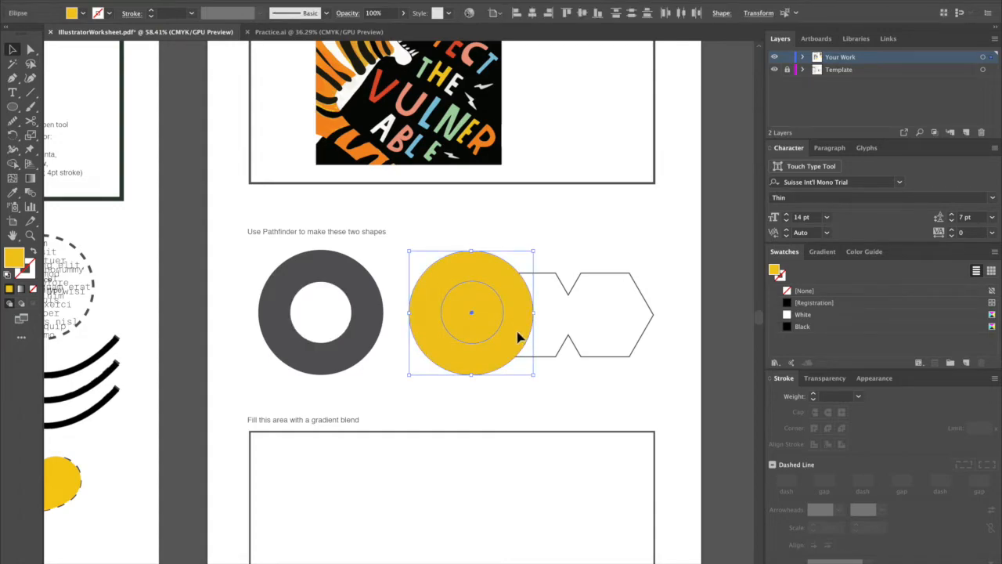
pyautogui.click(532, 13)
pyautogui.click(582, 13)
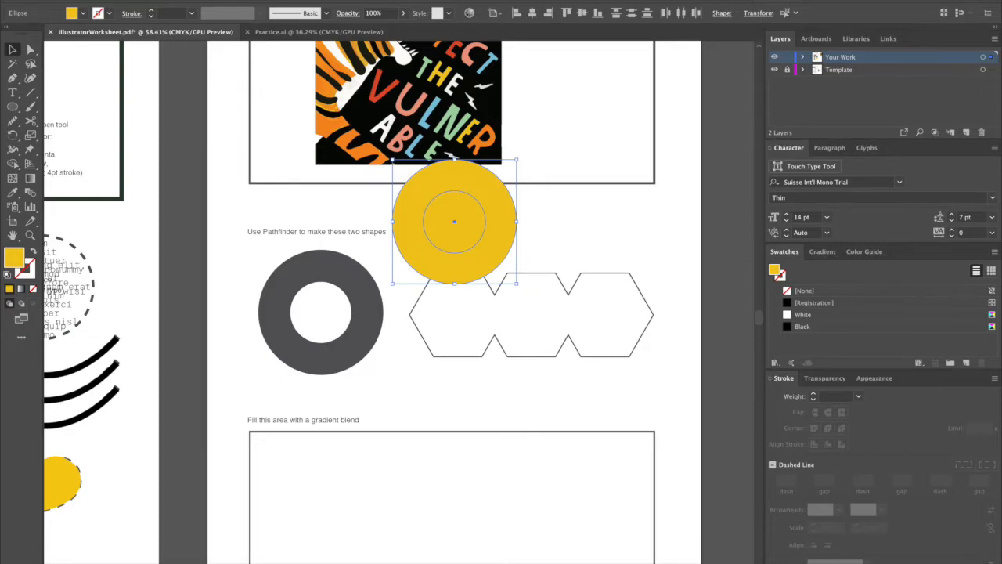
# Exclude the overlapping area of the two circles with Pathfinder and place the resulting ring over the grey template ring.
pyautogui.click(856, 562)
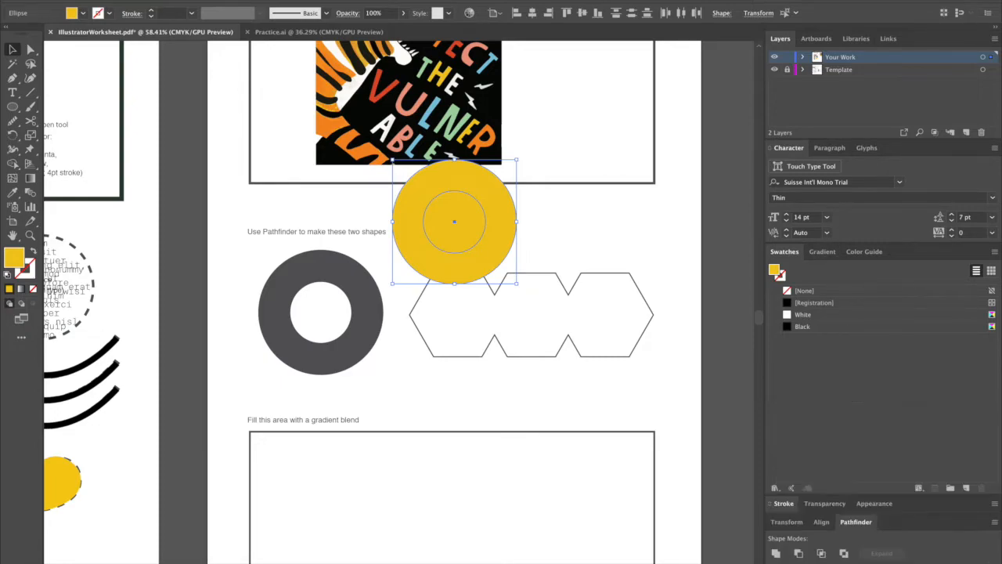
pyautogui.click(844, 552)
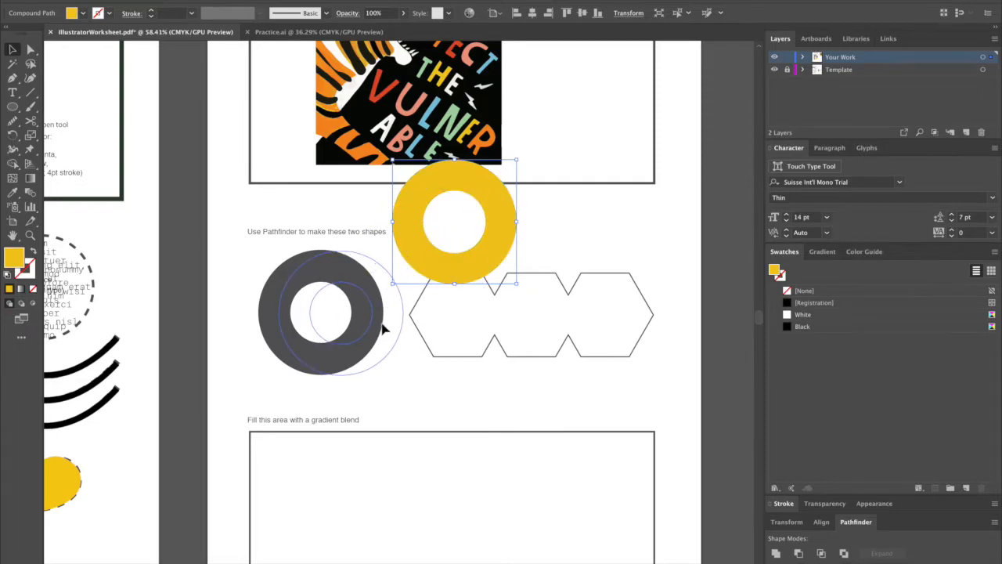
pyautogui.moveTo(361, 322); pyautogui.dragTo(361, 325)
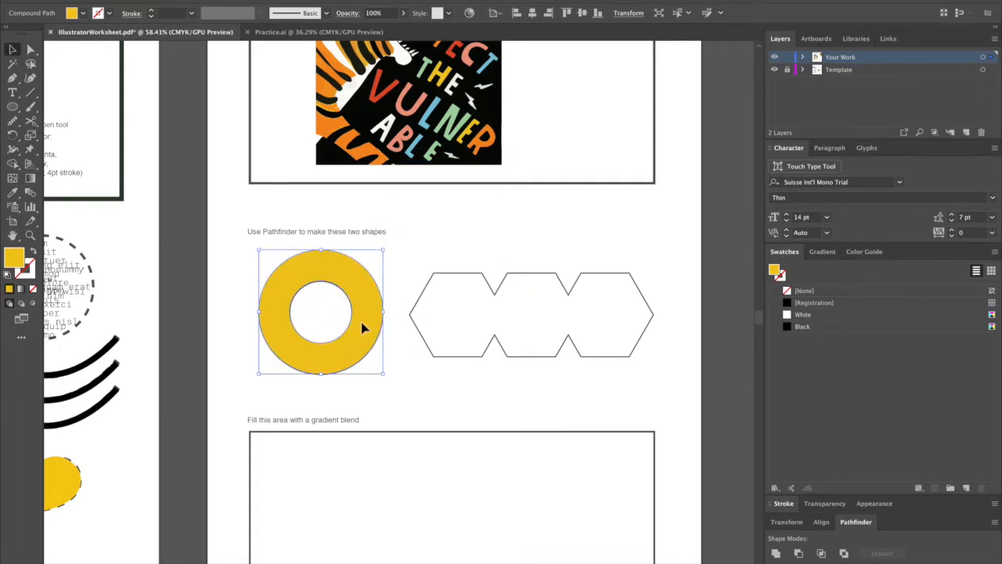
# Draw a hexagon over the first of the three joined hexagons in the Pathfinder exercise.
pyautogui.moveTo(8, 107); pyautogui.dragTo(78, 149)
pyautogui.moveTo(455, 313); pyautogui.dragTo(484, 310)
pyautogui.press('v')
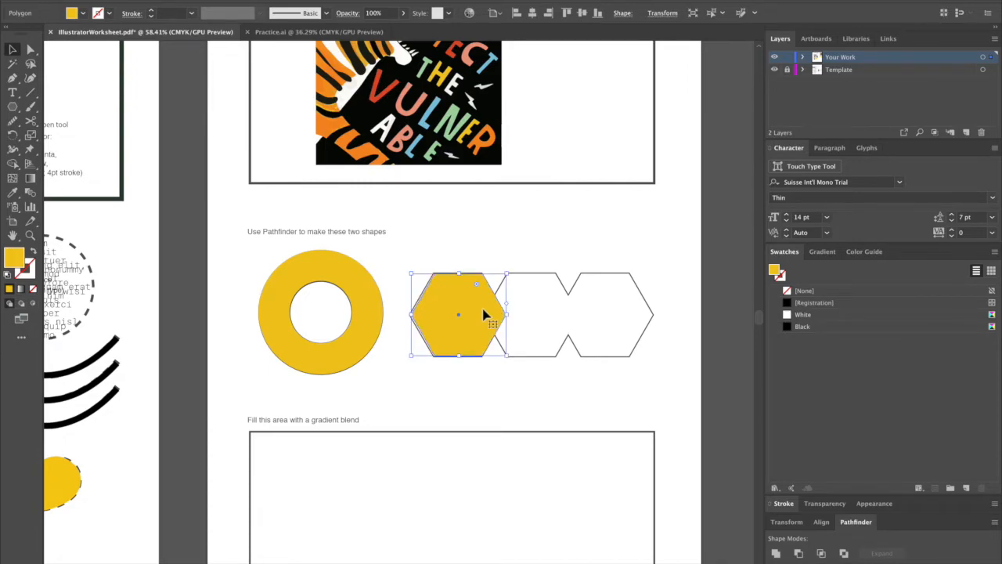
# Swap the hexagon's fill and stroke, set the stroke weight to 3 pt, and nudge it left onto the template outline.
pyautogui.hotkey('shift', 'x')
pyautogui.click(153, 10)
pyautogui.click(152, 10)
pyautogui.press('Left')
pyautogui.press('Left')
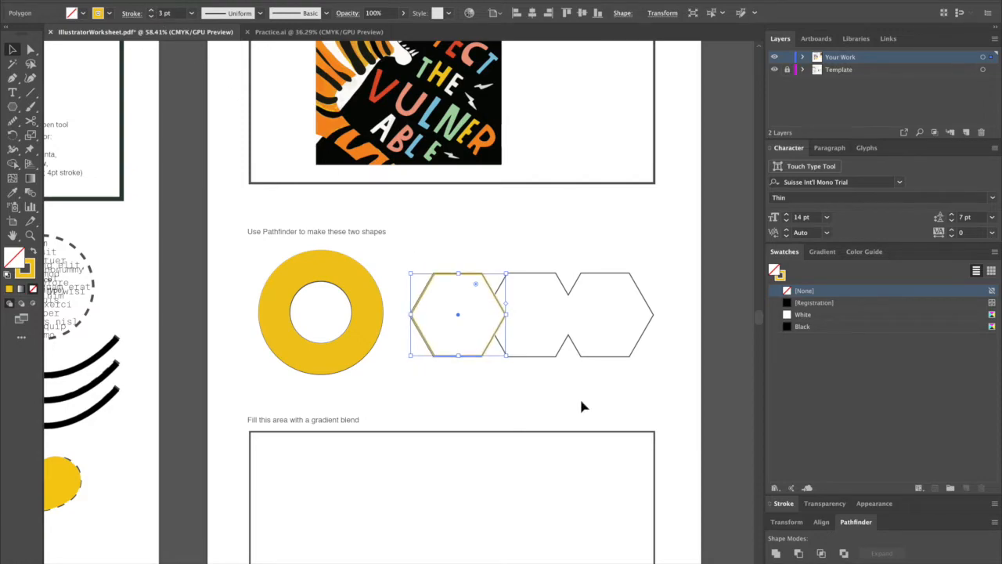
# Place hexagon copies over the other two template hexagons and unite all three into one outline with Pathfinder.
pyautogui.moveTo(503, 333); pyautogui.dragTo(440, 303)
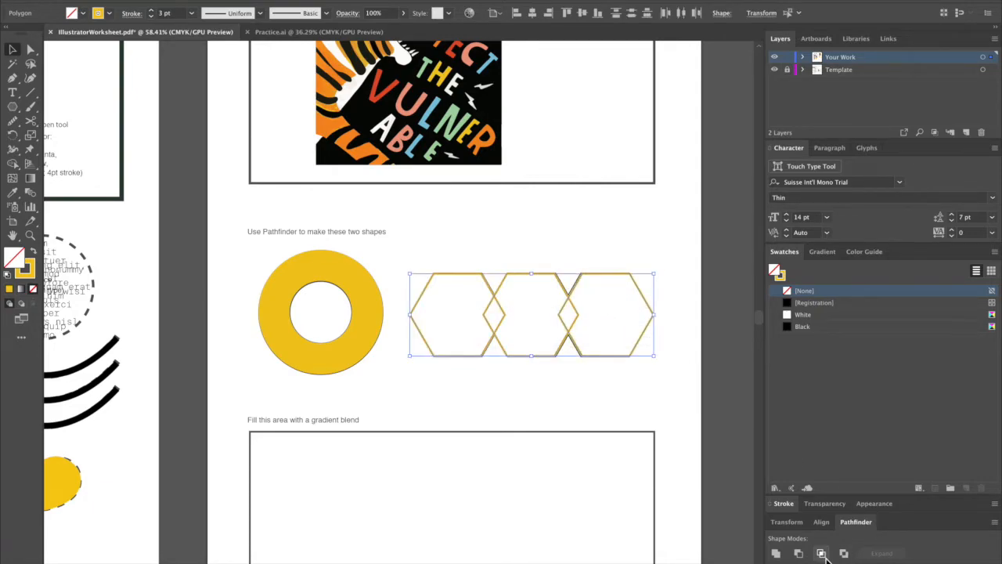
pyautogui.click(775, 553)
pyautogui.click(634, 402)
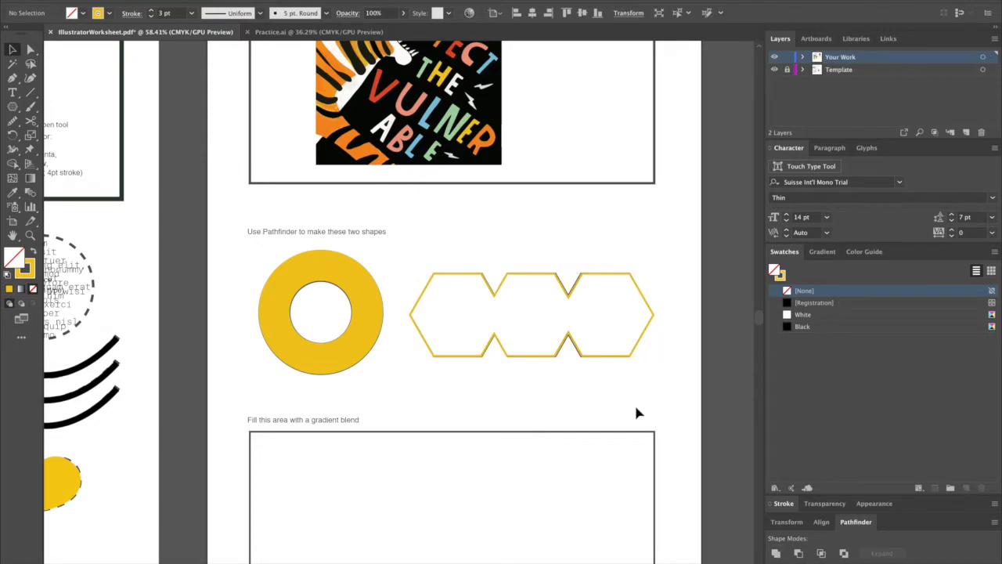
# Draw a rectangle covering the gradient blend frame and swap its stroke colour to a yellow fill.
pyautogui.scroll(-3, 589, 337)
pyautogui.scroll(-1, 588, 333)
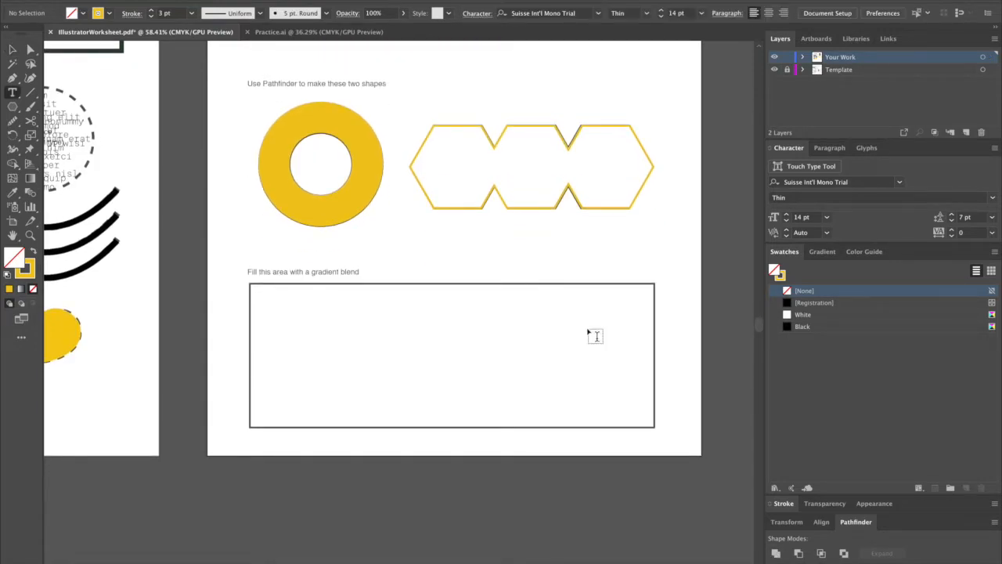
pyautogui.moveTo(11, 111); pyautogui.dragTo(78, 107)
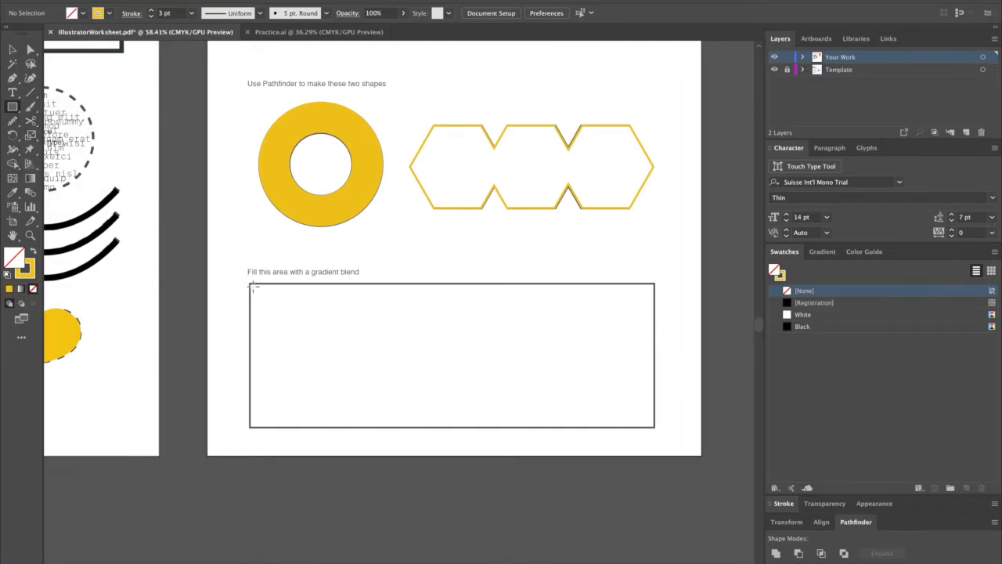
pyautogui.moveTo(252, 285)
pyautogui.mouseDown()
pyautogui.moveTo(506, 414)
pyautogui.moveTo(657, 429)
pyautogui.mouseUp()
pyautogui.hotkey('shift', 'x')
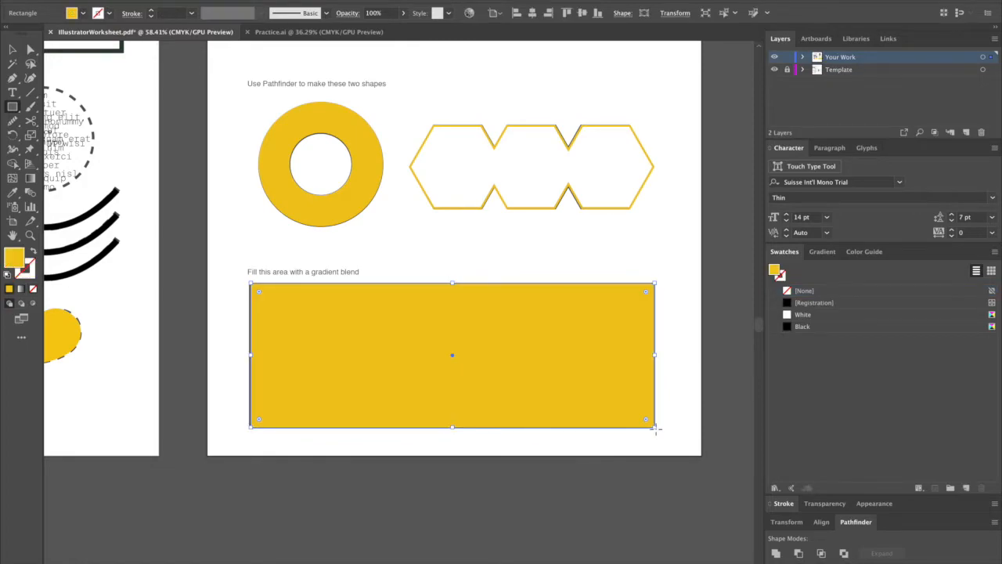
pyautogui.press('v')
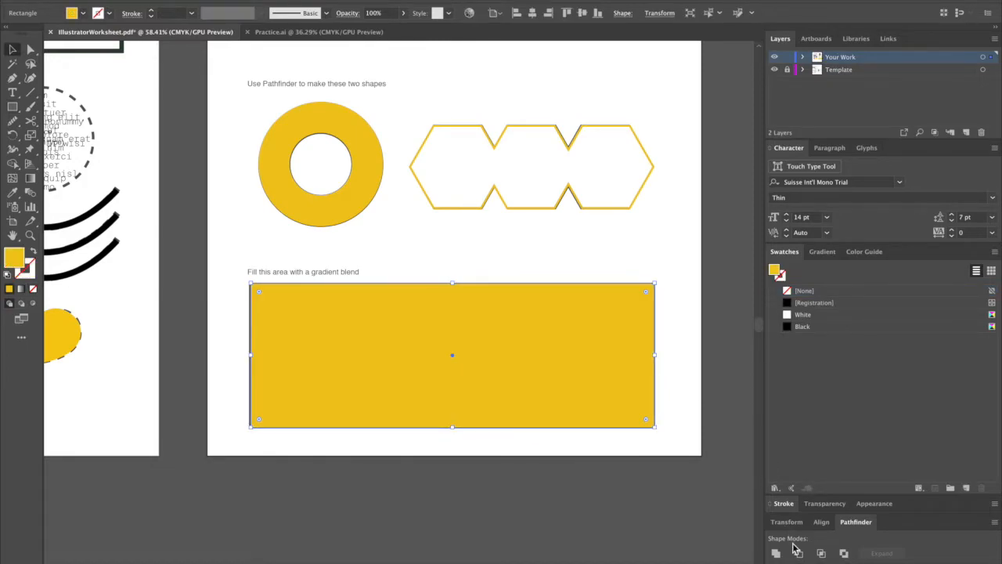
# Display the gradient settings and apply the white-to-black linear gradient to the rectangle.
pyautogui.click(313, 0)
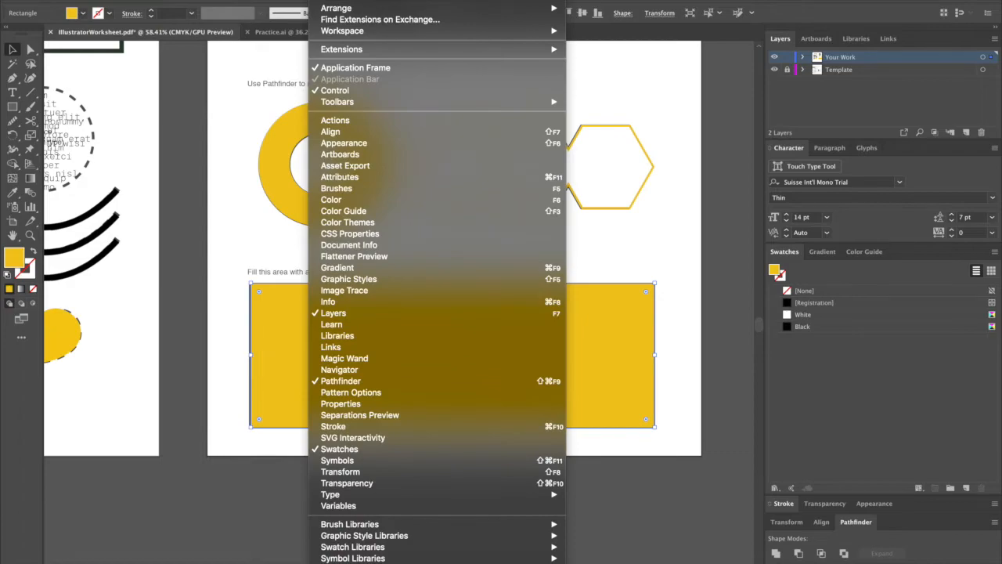
pyautogui.click(355, 270)
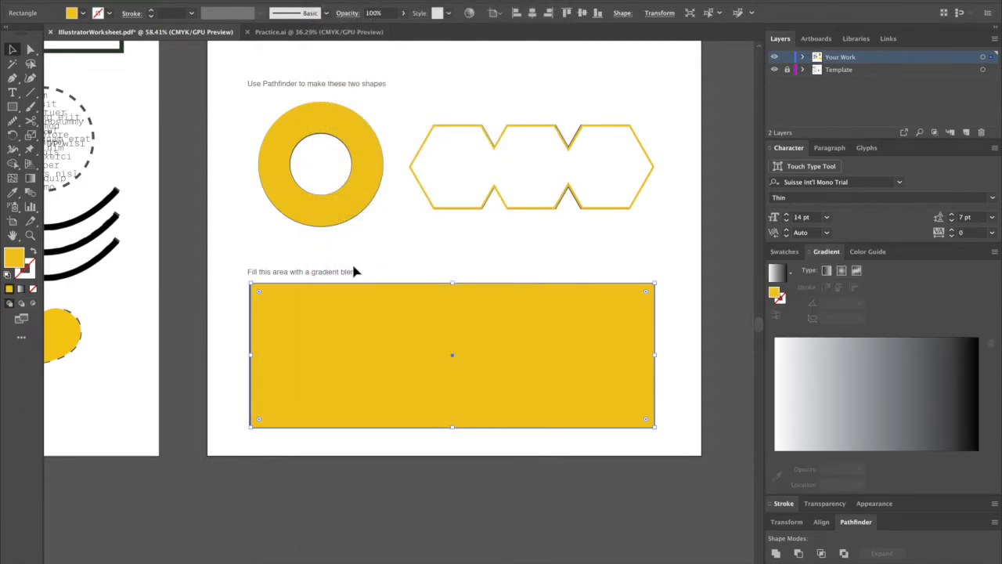
pyautogui.click(784, 280)
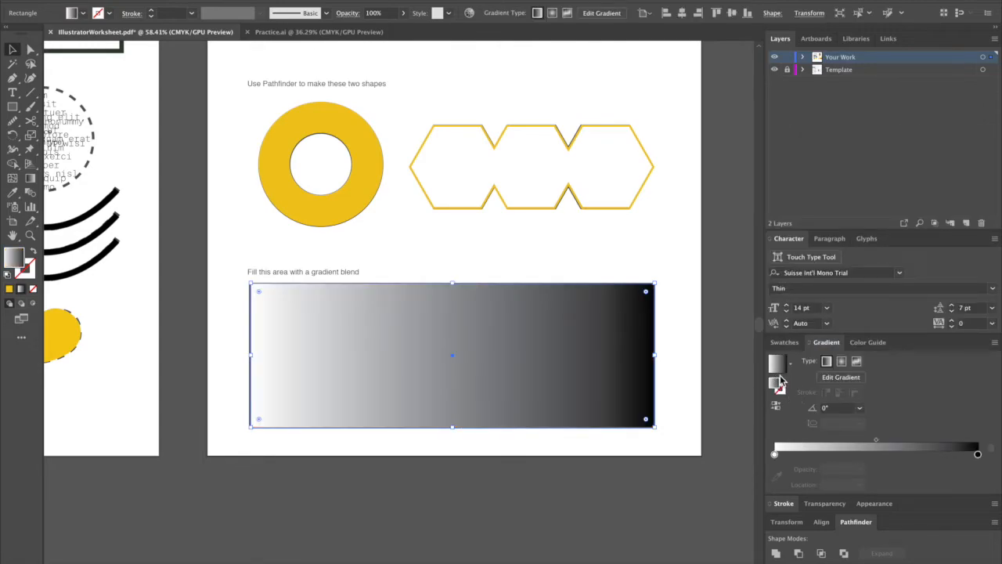
pyautogui.doubleClick(774, 454)
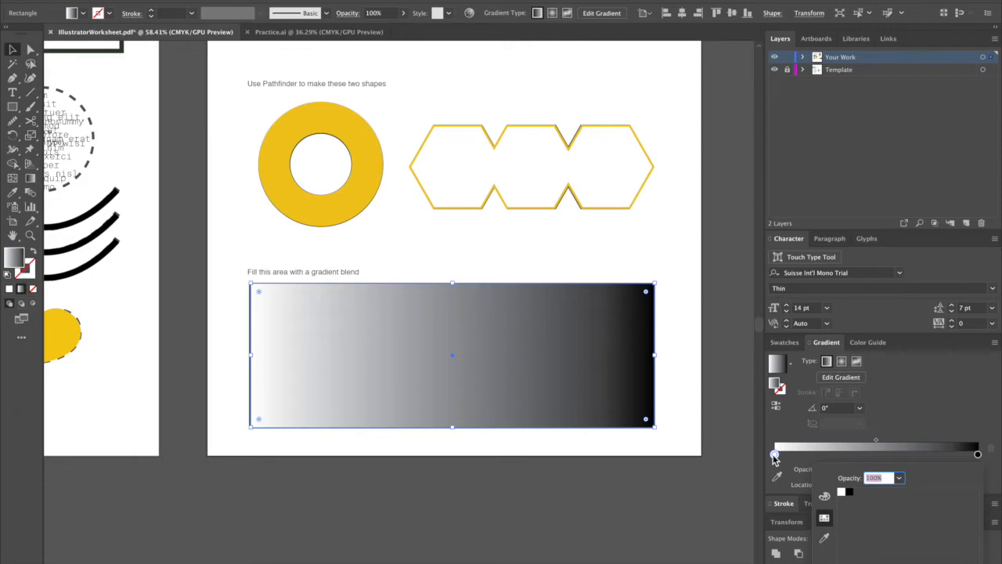
pyautogui.press('space')
pyautogui.click(310, 503)
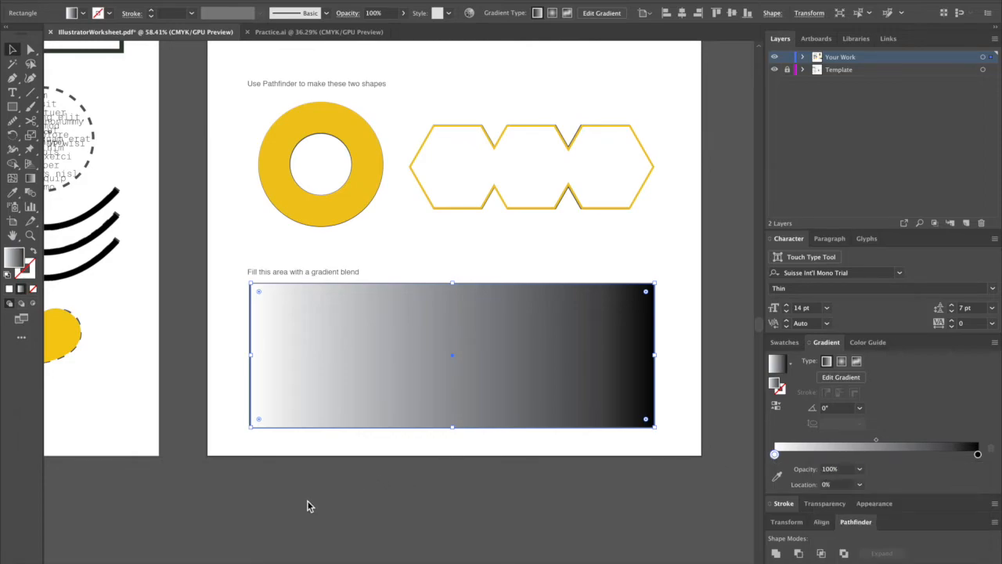
# Move the traced tiger poster out of its frame to the empty canvas beside the gradient rectangle.
pyautogui.moveTo(350, 493); pyautogui.dragTo(615, 464)
pyautogui.scroll(-3, 615, 464)
pyautogui.scroll(-3, 615, 468)
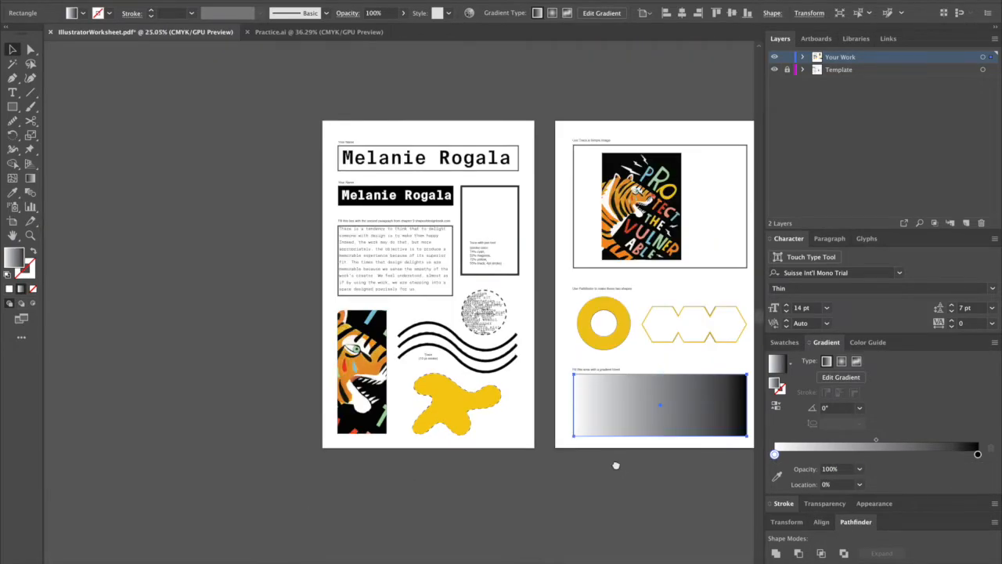
pyautogui.hscroll(5, 616, 463)
pyautogui.scroll(-1, 548, 407)
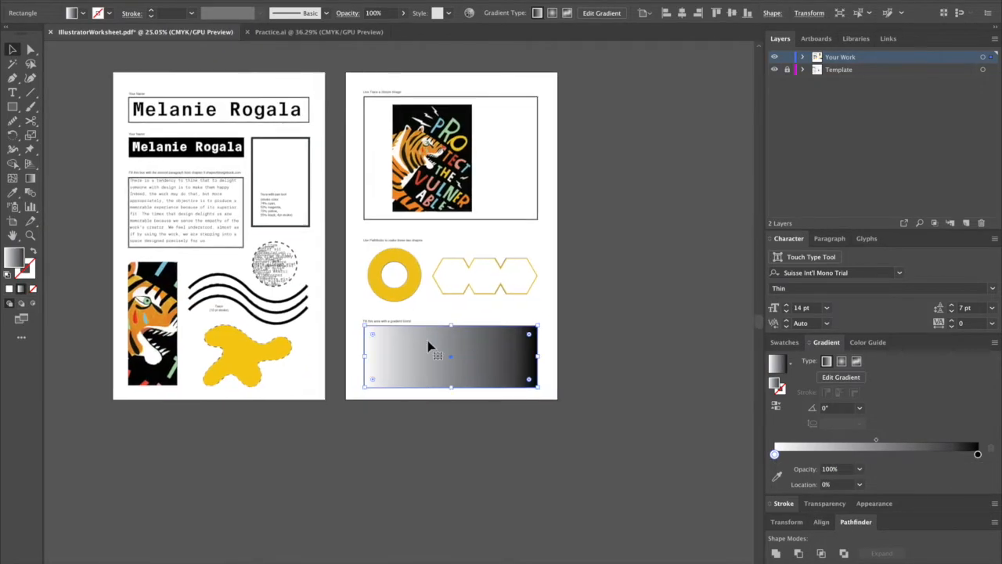
pyautogui.click(437, 142)
pyautogui.moveTo(437, 143); pyautogui.dragTo(279, 398)
pyautogui.scroll(5, 430, 424)
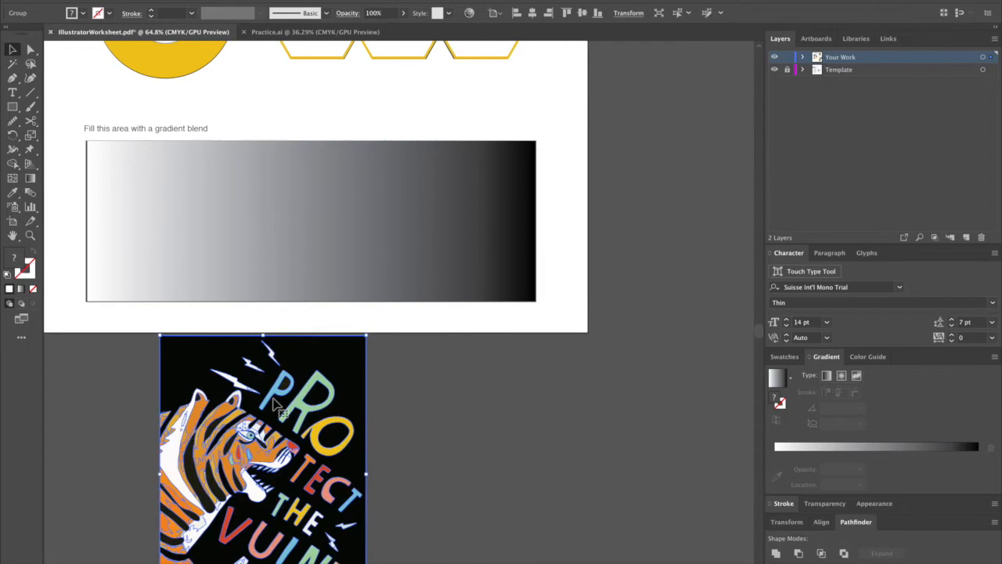
pyautogui.scroll(-1, 278, 397)
pyautogui.moveTo(588, 299); pyautogui.dragTo(599, 279)
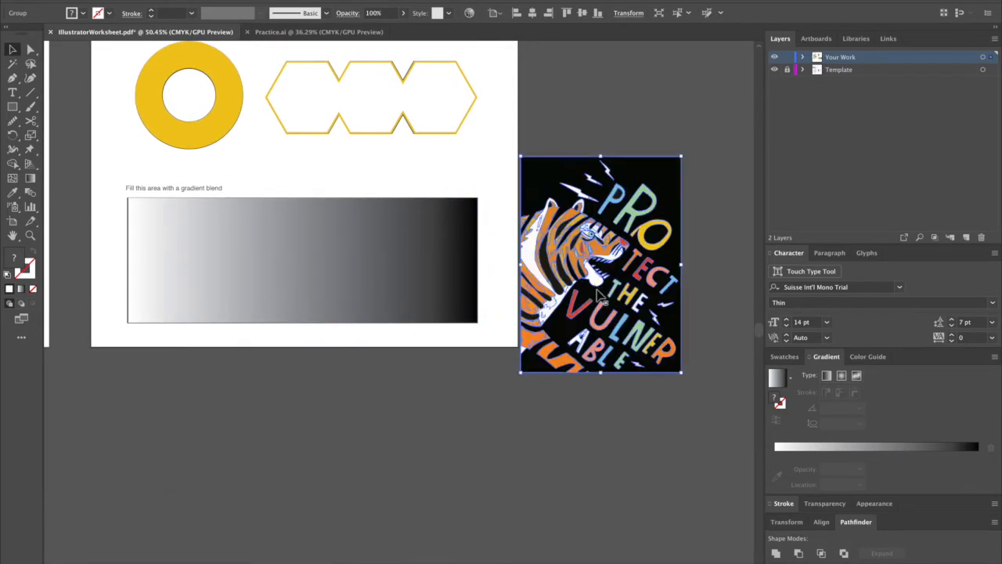
# Recolour the rectangle's gradient with colours sampled from the tiger poster: red for the start stop and light orange for the end stop.
pyautogui.click(473, 278)
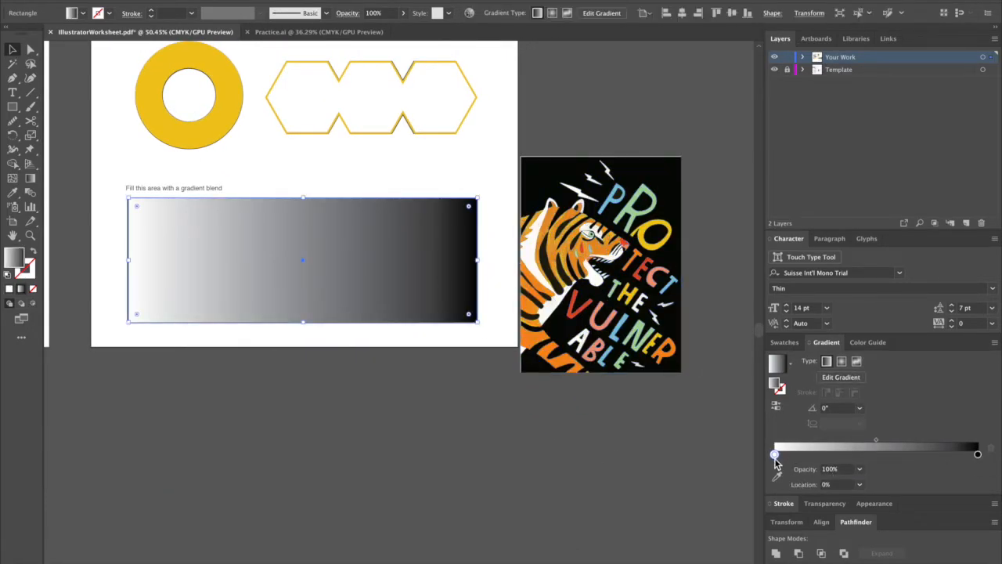
pyautogui.click(775, 454)
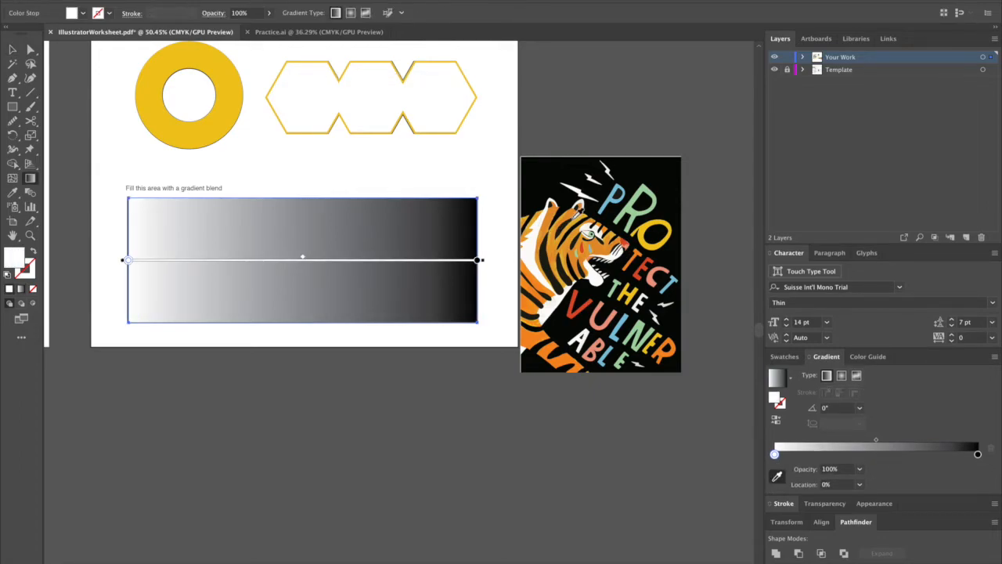
pyautogui.click(580, 295)
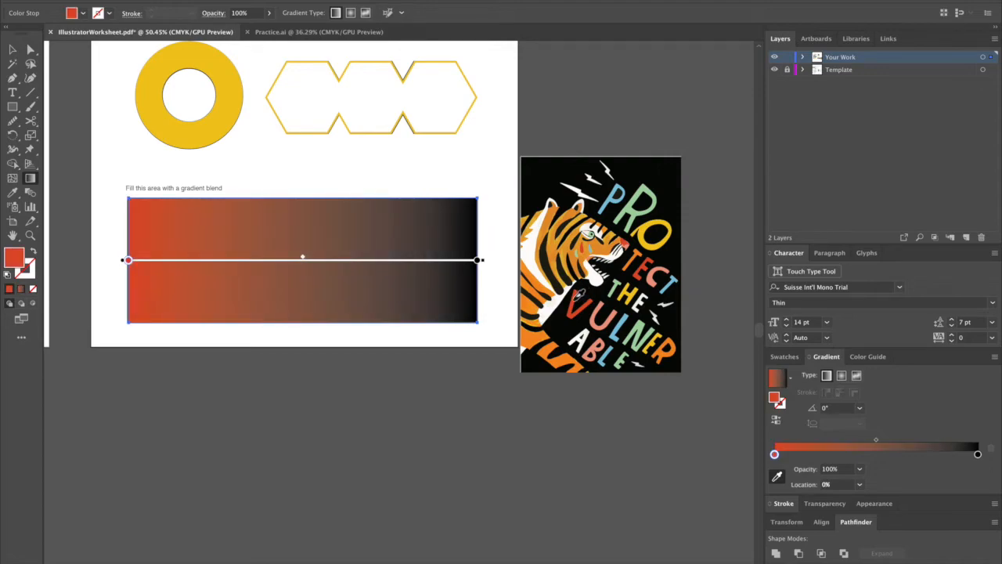
pyautogui.click(478, 260)
pyautogui.press('i')
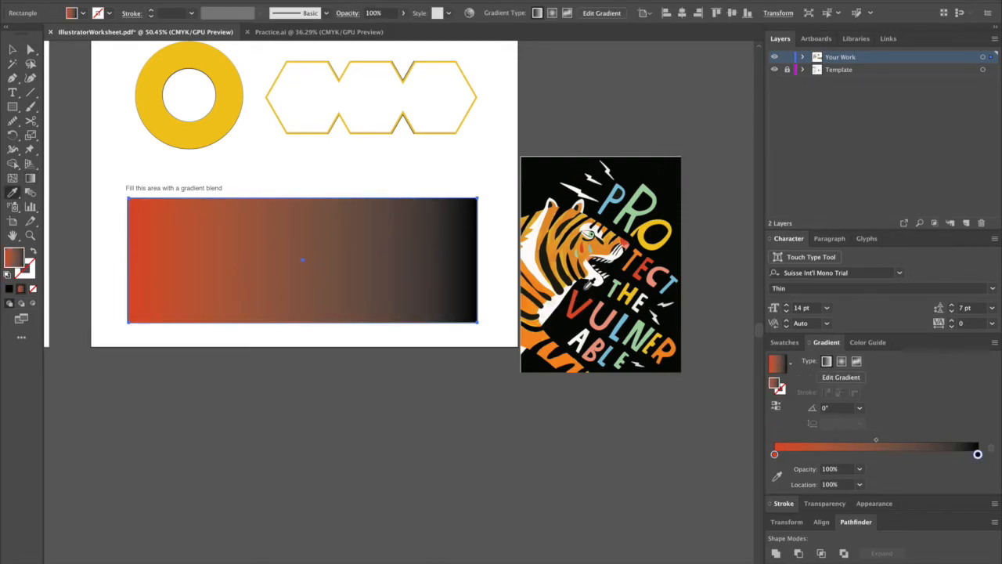
pyautogui.click(778, 475)
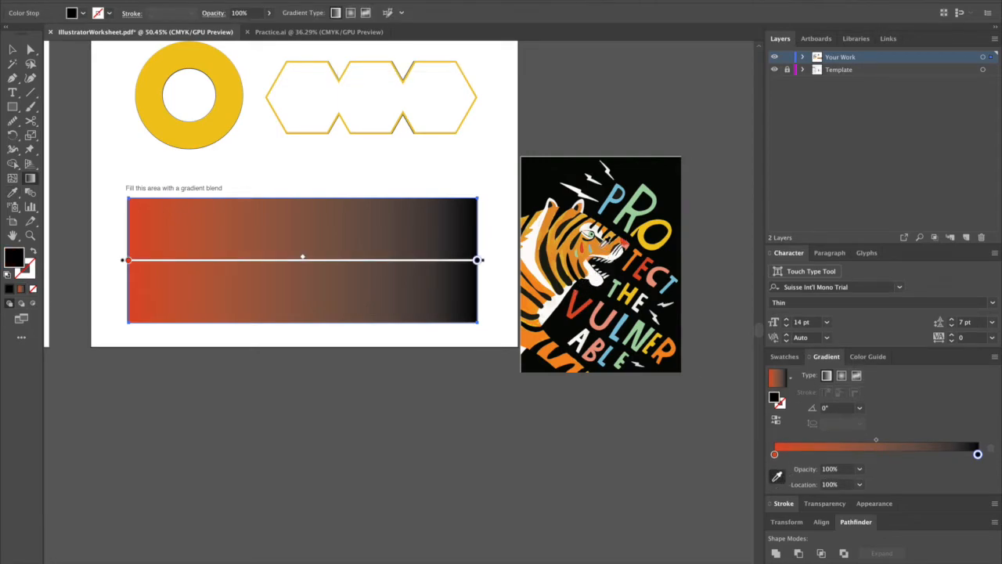
pyautogui.click(601, 248)
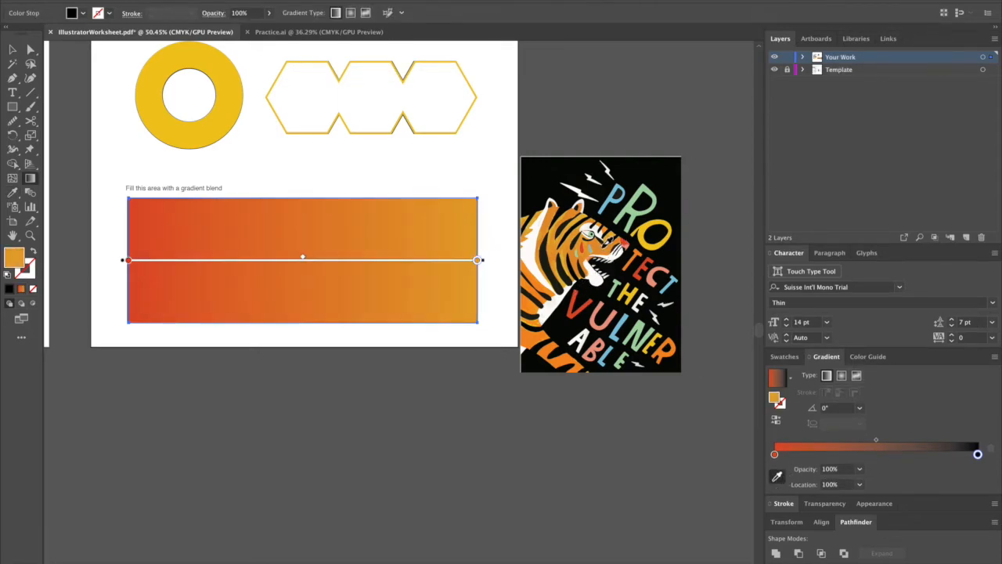
# Place an orange gradient stop at about 21% and a stop at 54.8% recoloured with yellow sampled from the poster lettering.
pyautogui.click(887, 454)
pyautogui.moveTo(887, 453); pyautogui.dragTo(820, 454)
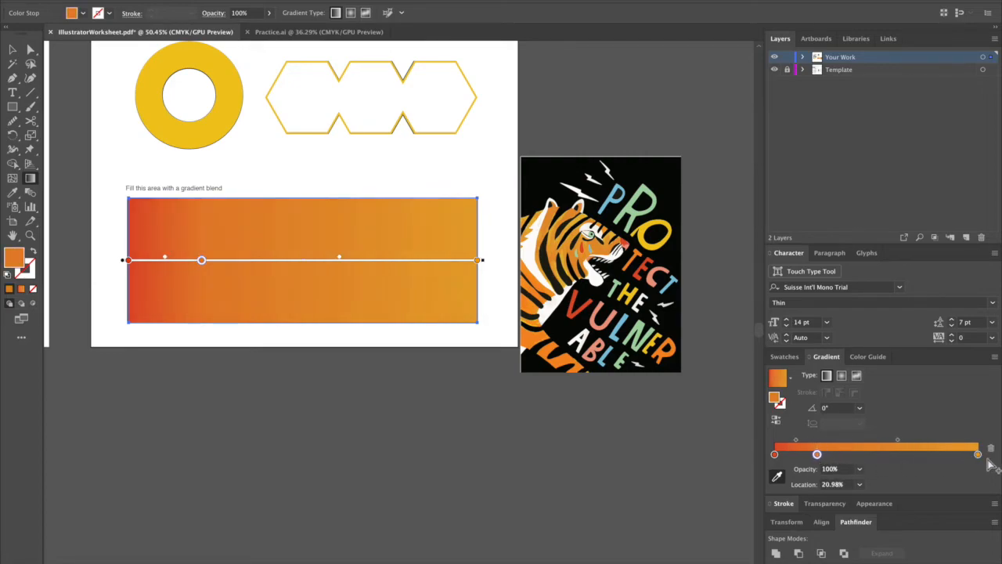
pyautogui.click(884, 454)
pyautogui.moveTo(884, 454); pyautogui.dragTo(885, 454)
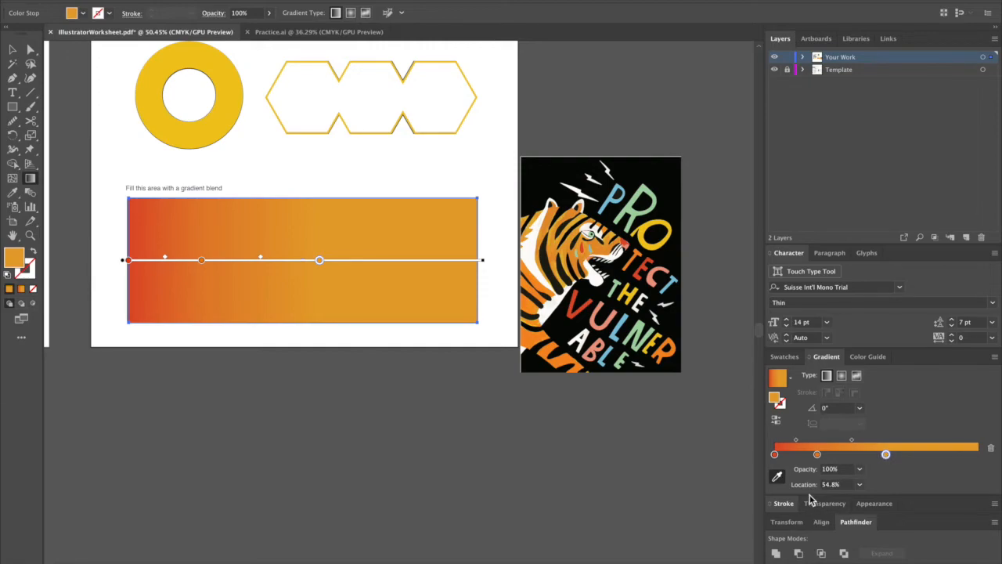
pyautogui.click(657, 241)
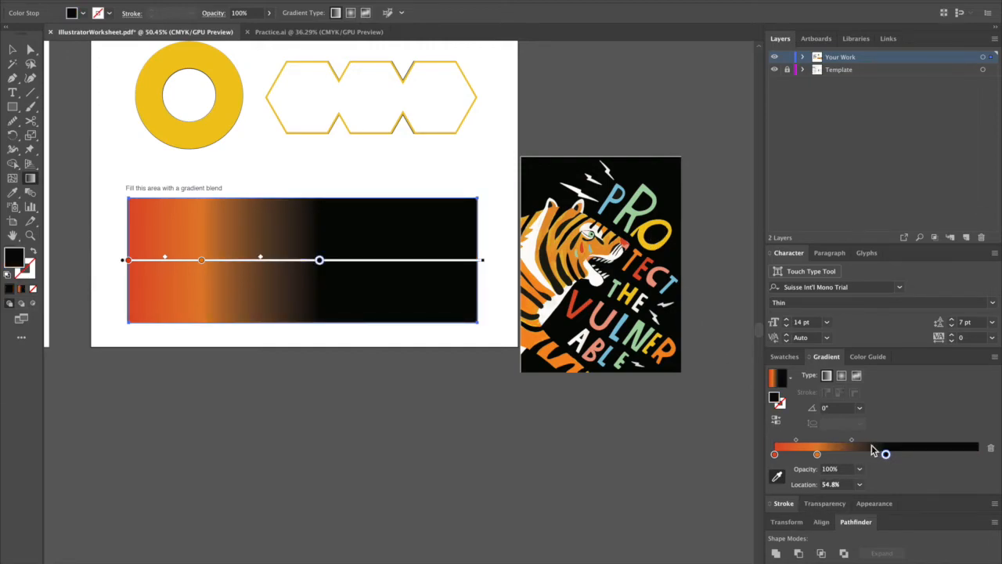
pyautogui.click(652, 242)
# Add a light green stop at 85.1% to the end of the gradient and deselect the rectangle.
pyautogui.click(948, 454)
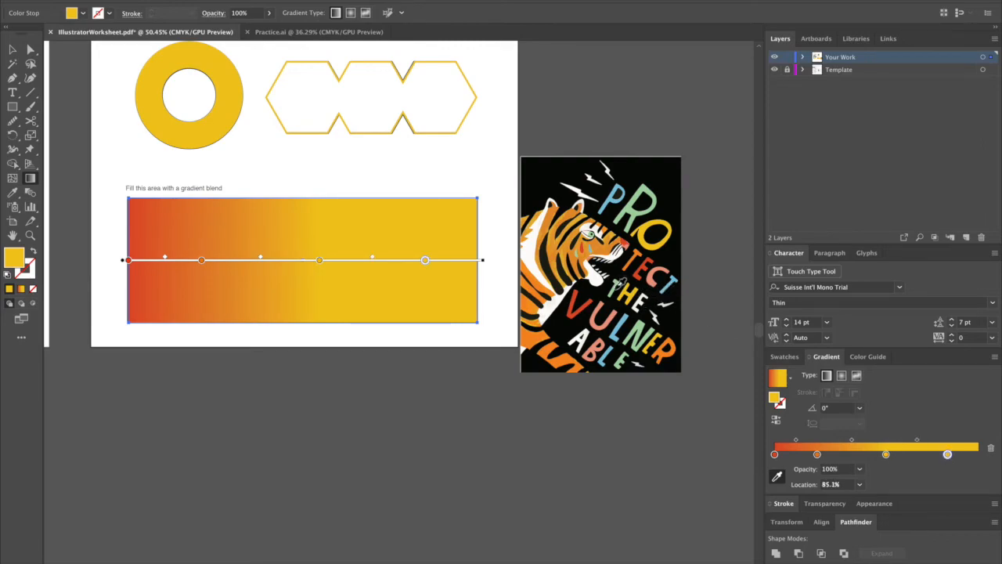
pyautogui.press('v')
pyautogui.click(481, 410)
# Adjust the rectangle's colour blend by moving the orange stop to 29.63% and shifting the yellow and green stops slightly toward the gradient's end.
pyautogui.scroll(-2, 480, 410)
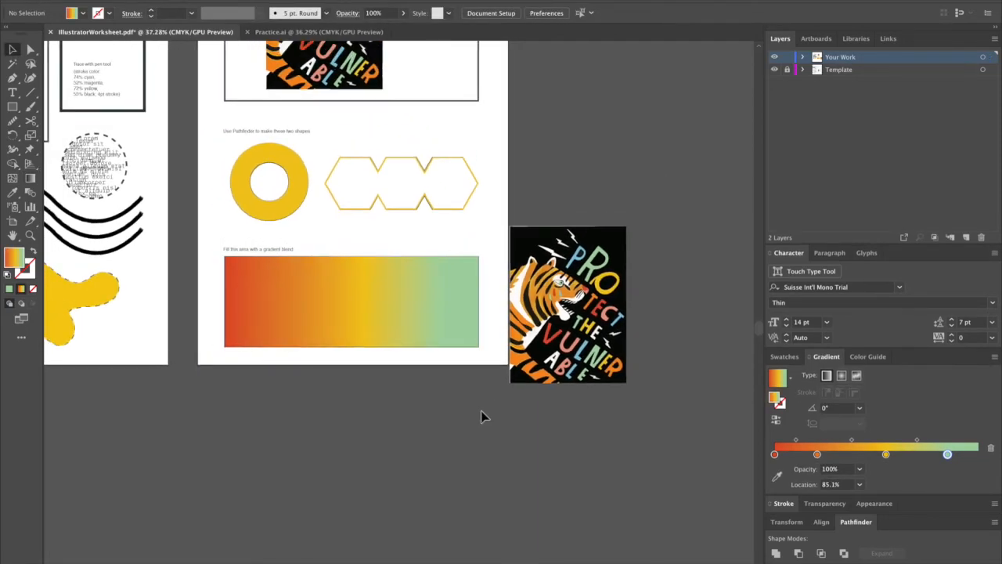
pyautogui.scroll(-1, 480, 410)
pyautogui.click(441, 331)
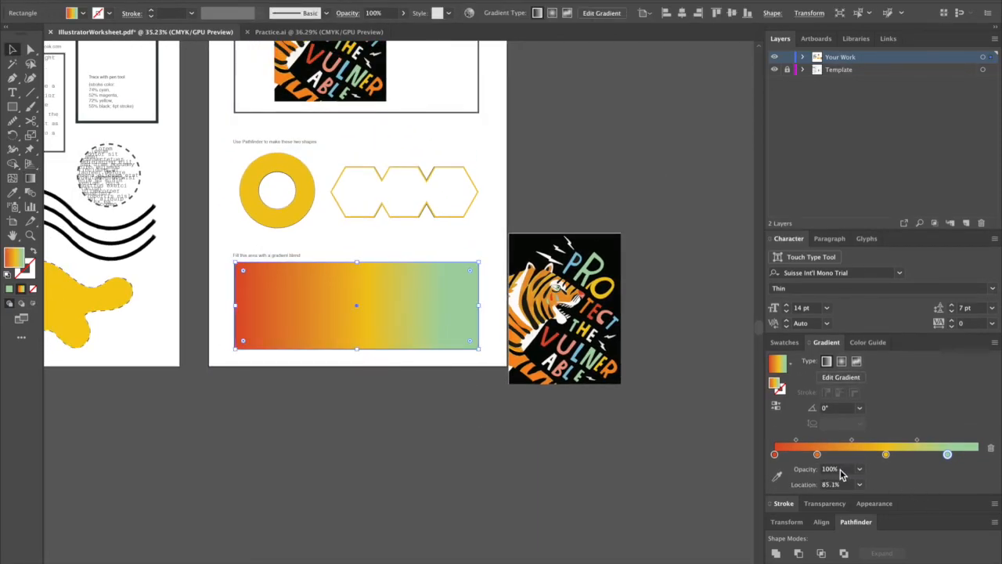
pyautogui.moveTo(795, 440); pyautogui.dragTo(855, 440)
pyautogui.click(917, 440)
pyautogui.moveTo(918, 440); pyautogui.dragTo(956, 455)
pyautogui.moveTo(886, 454); pyautogui.dragTo(891, 454)
pyautogui.moveTo(829, 454); pyautogui.dragTo(834, 454)
pyautogui.click(627, 466)
pyautogui.hotkey('ctrl', 'alt', '0')
pyautogui.scroll(3, 381, 384)
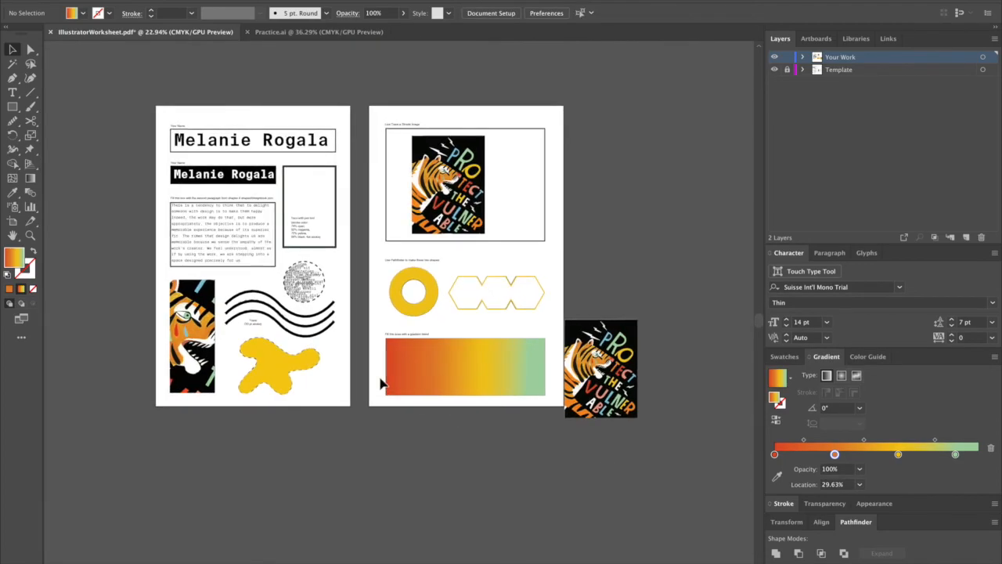
pyautogui.moveTo(374, 375); pyautogui.dragTo(397, 426)
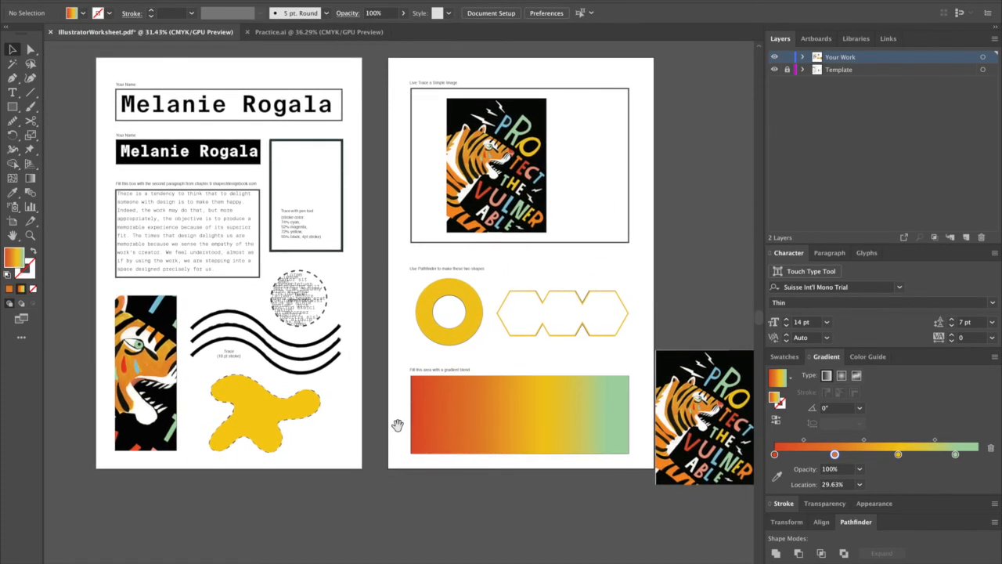